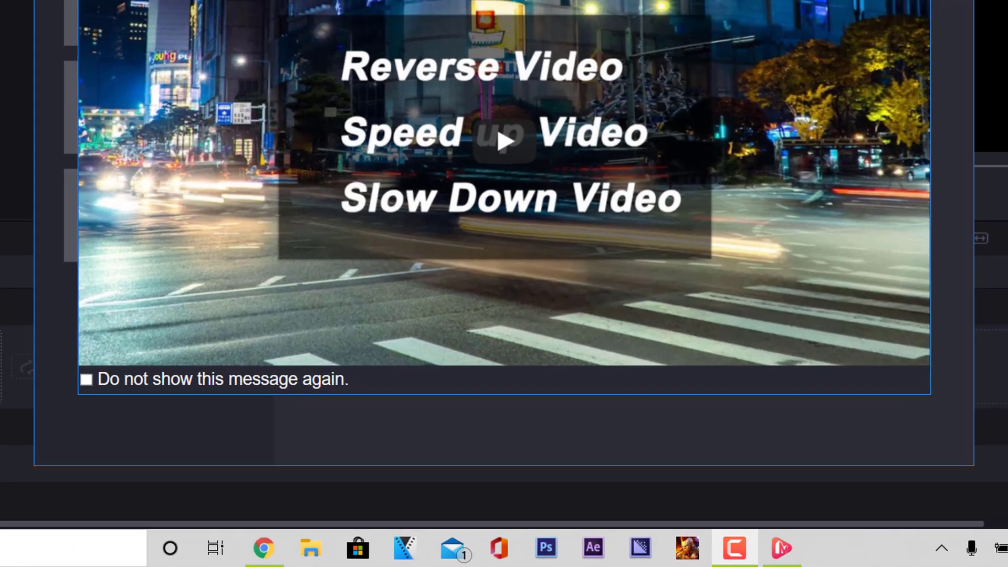
- Dismiss the start-up promotional message and create a new project, leaving the Dusty Sky clip in the album
left_click(974, 0)
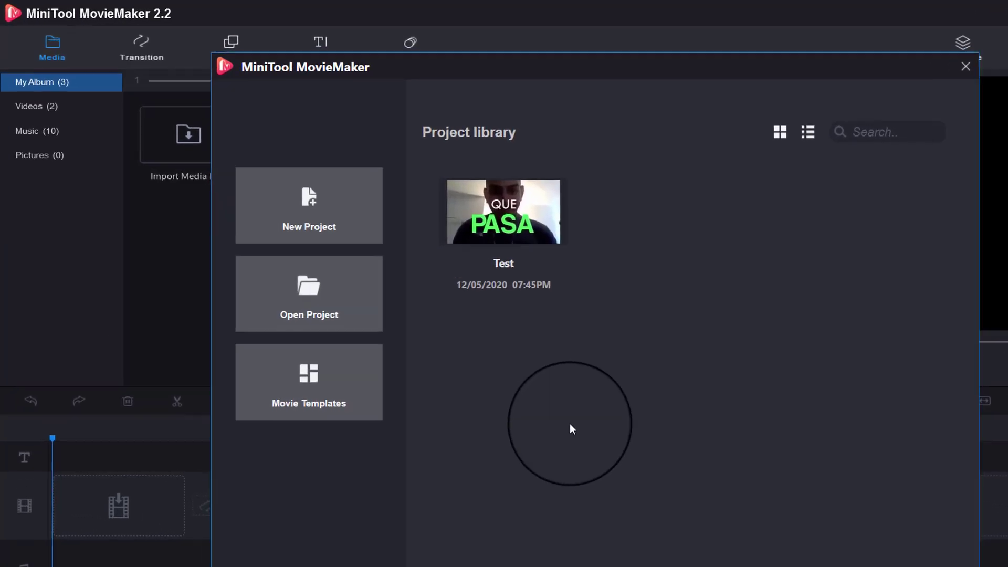
left_click(321, 215)
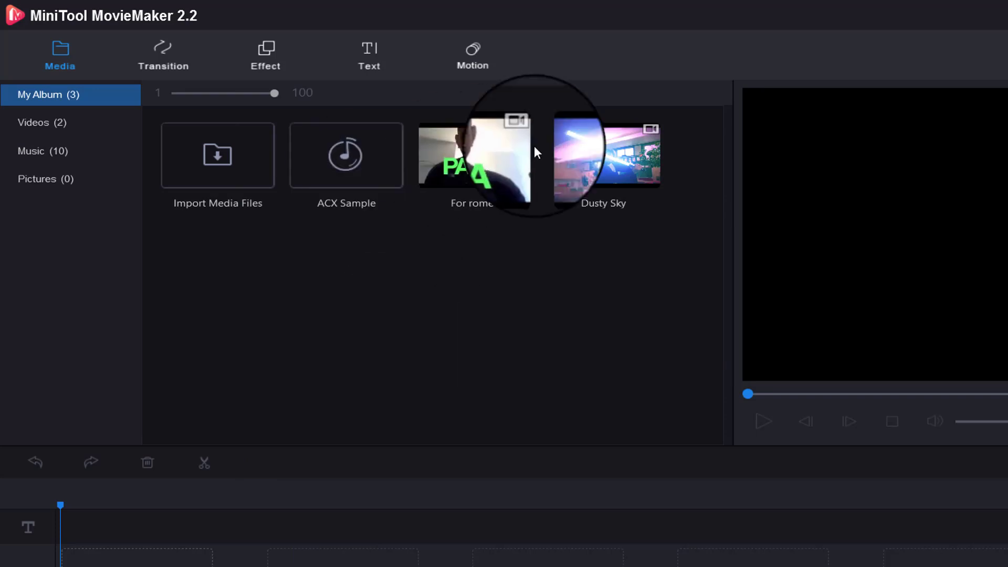
left_click(645, 182)
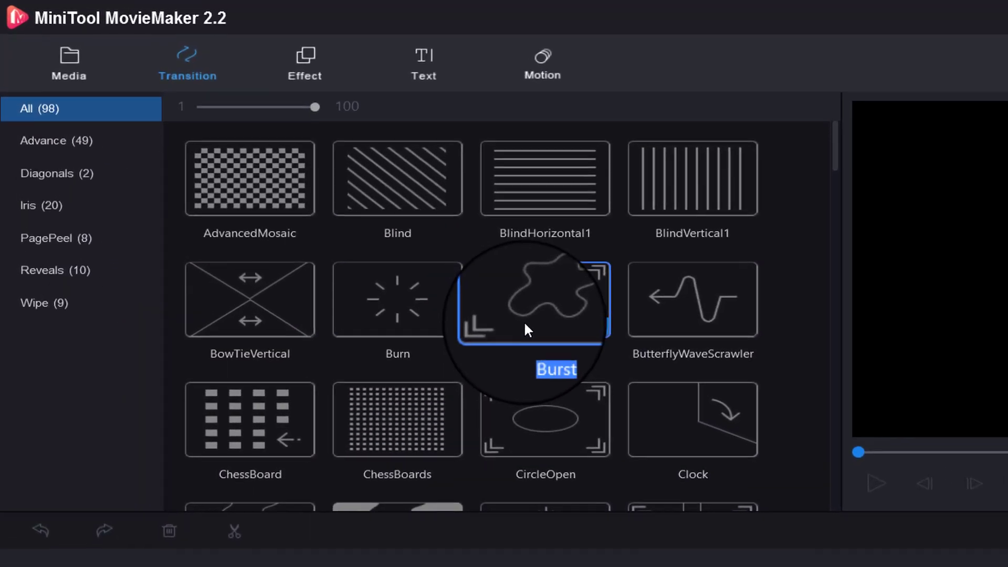
- Browse the full set of transitions and the full set of effects from start to end
scroll(464, 286, "down", 5)
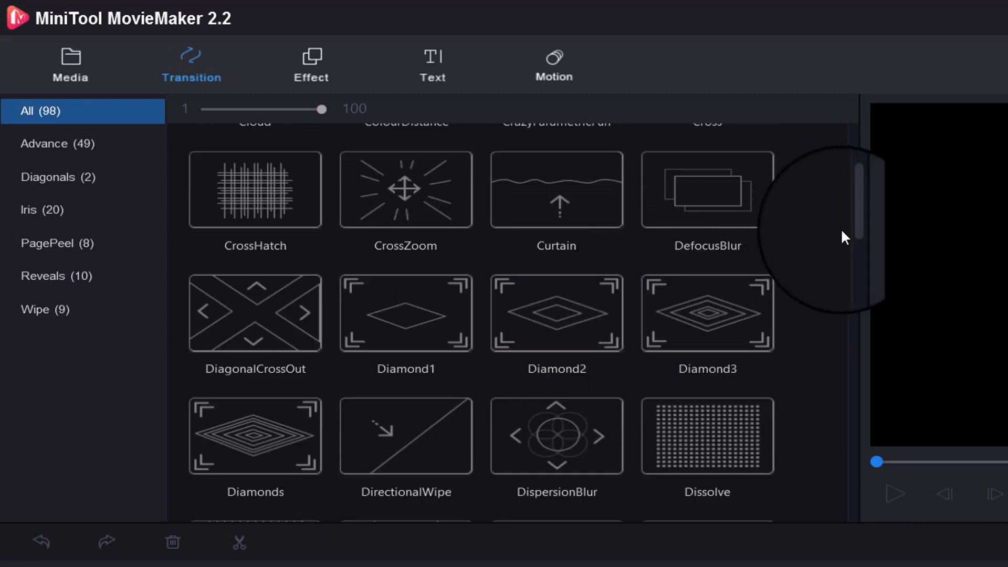
left_click_drag(858, 222, 849, 153)
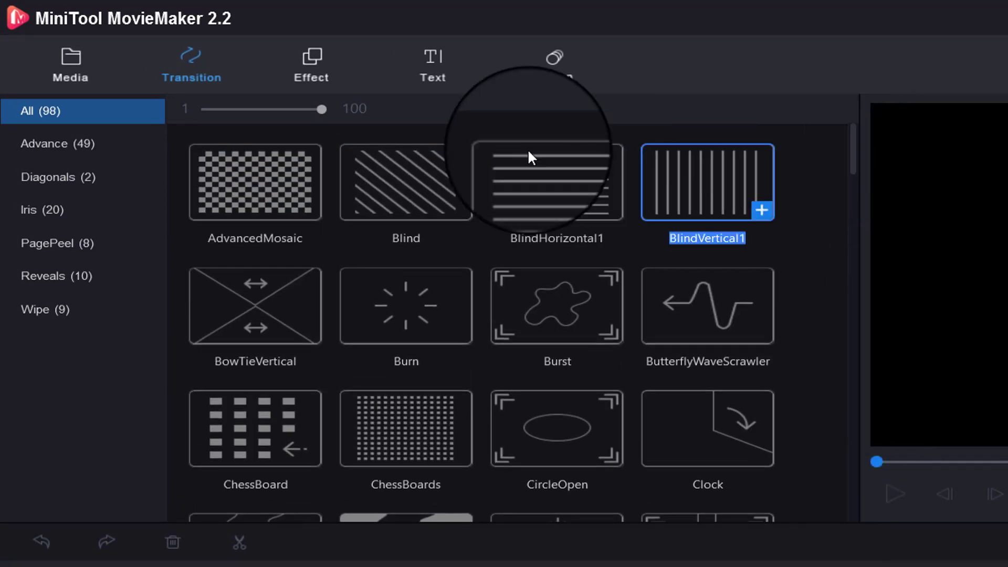
left_click(323, 72)
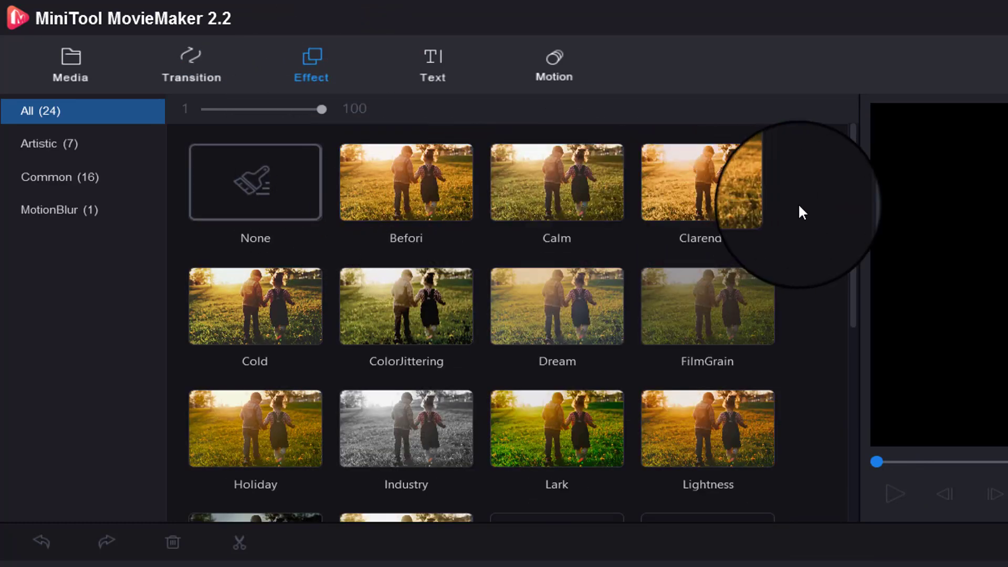
left_click_drag(853, 203, 858, 441)
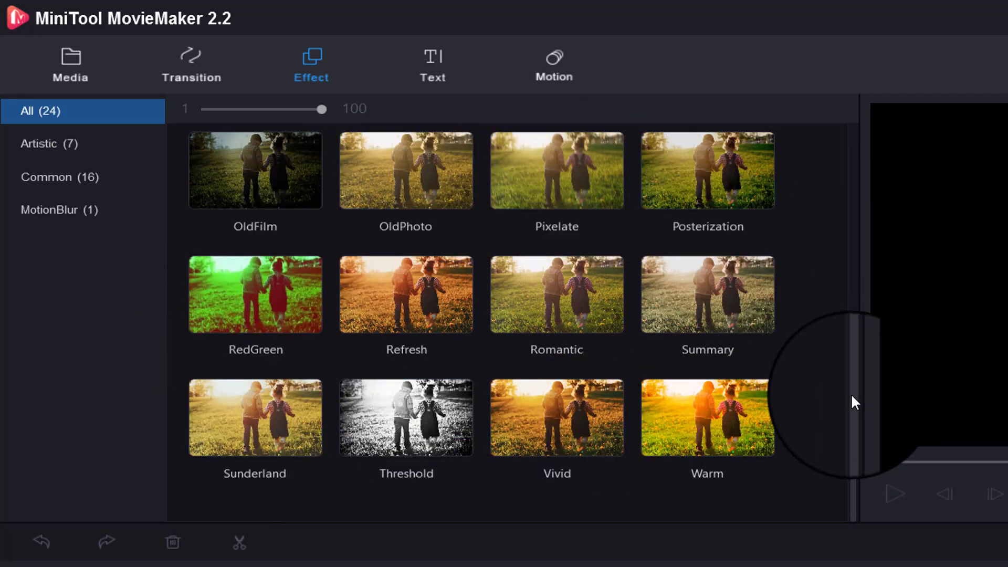
left_click_drag(856, 392, 856, 176)
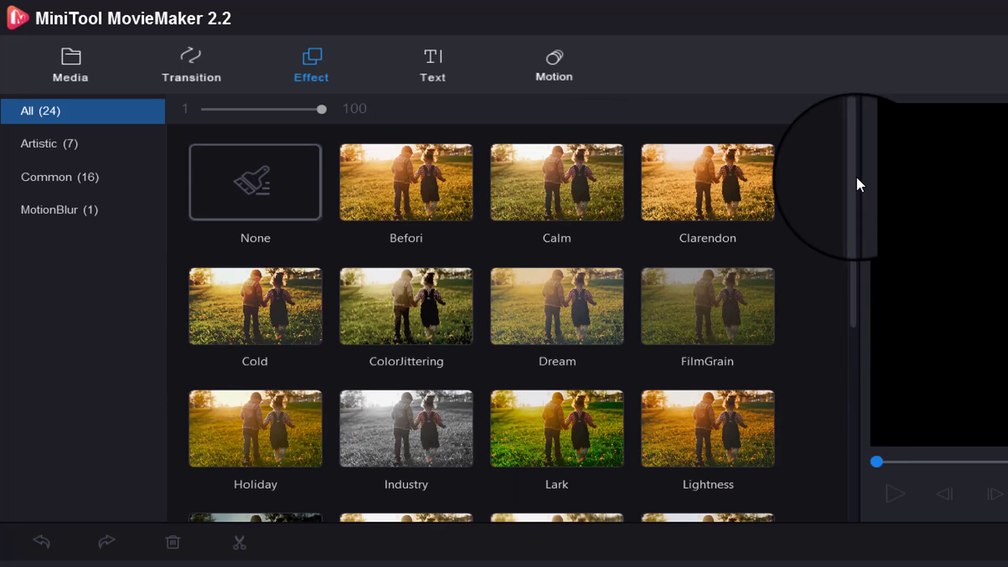
- Look through the text presets and preview the animation of the Caption6 and Caption7 styles
left_click(430, 74)
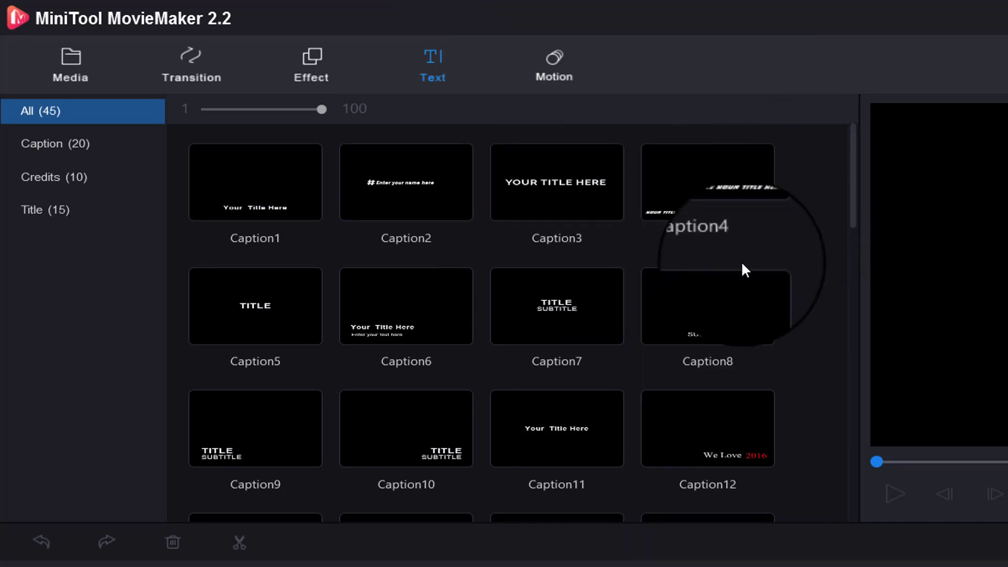
mouse_move(734, 302)
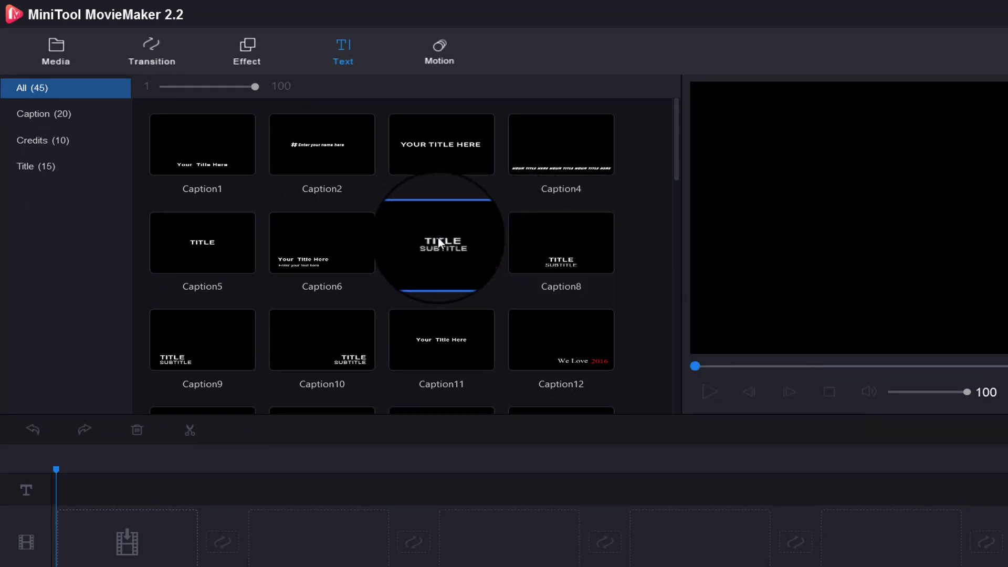
mouse_move(439, 240)
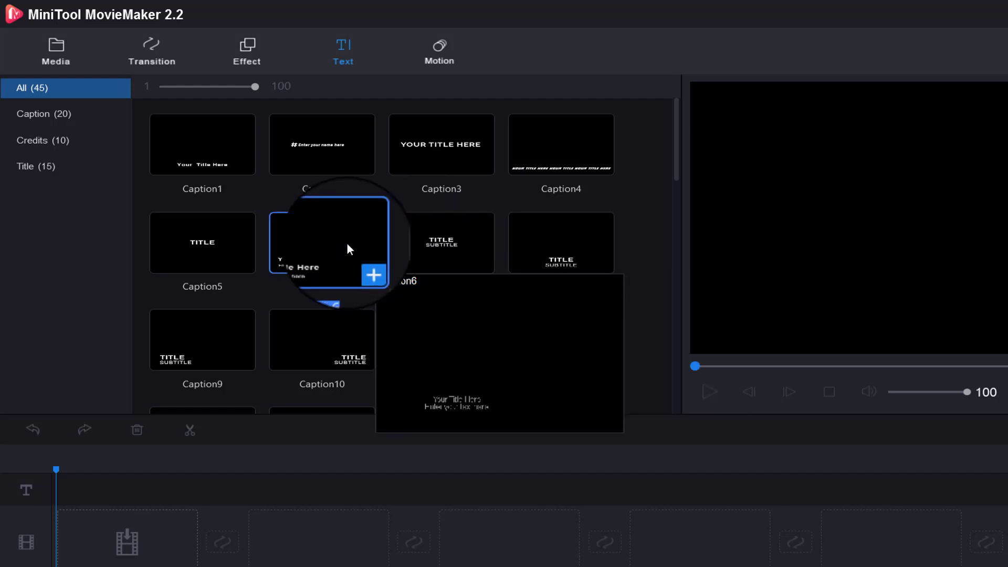
- Browse the motion presets through to the zoom-out variants and preview the Pan down motion
left_click(442, 46)
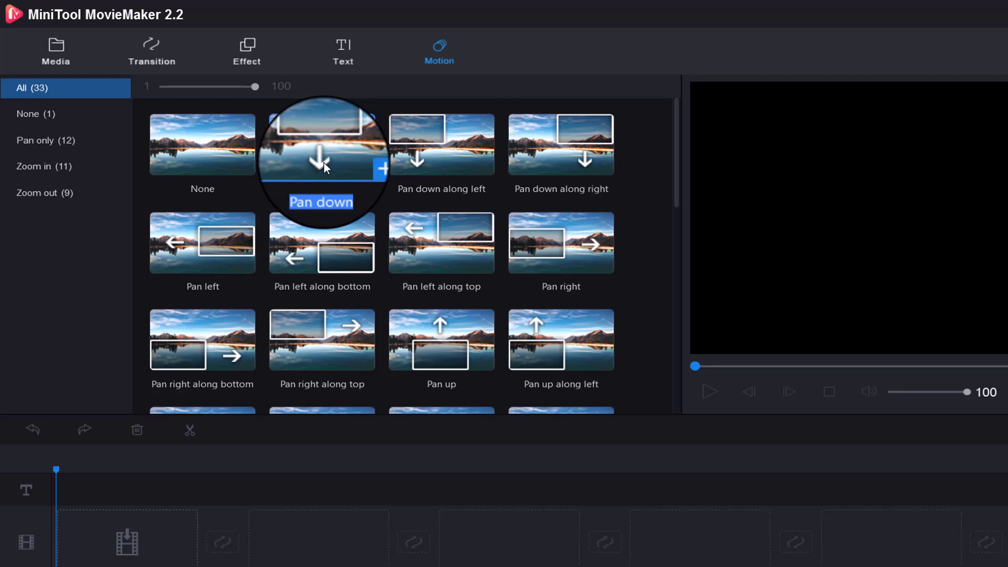
mouse_move(323, 163)
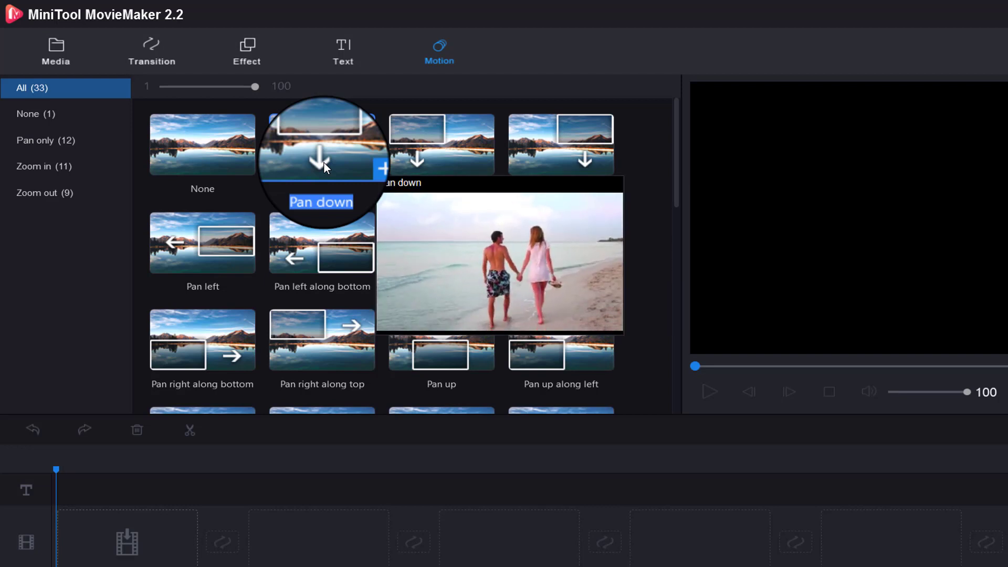
mouse_move(437, 149)
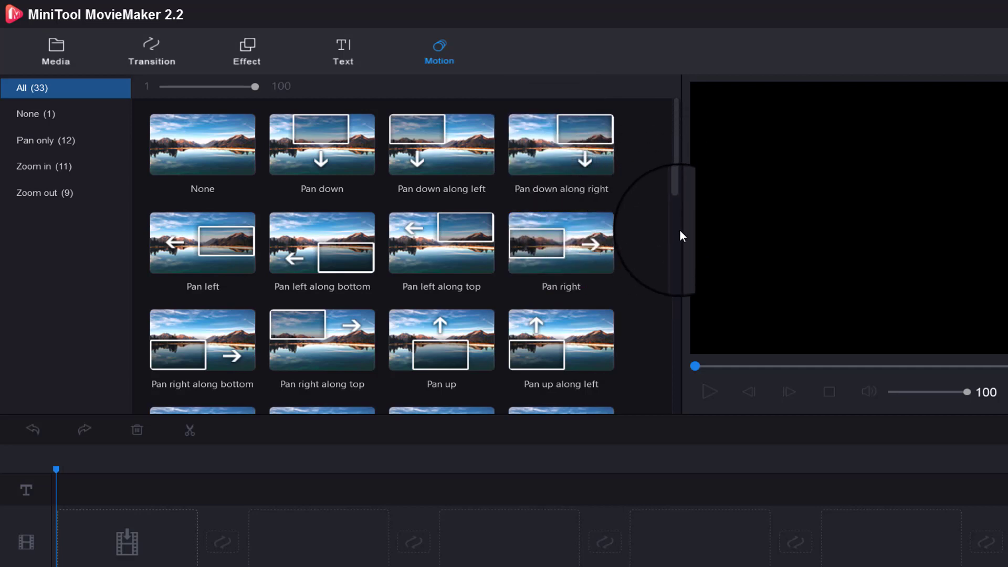
left_click_drag(678, 190, 679, 392)
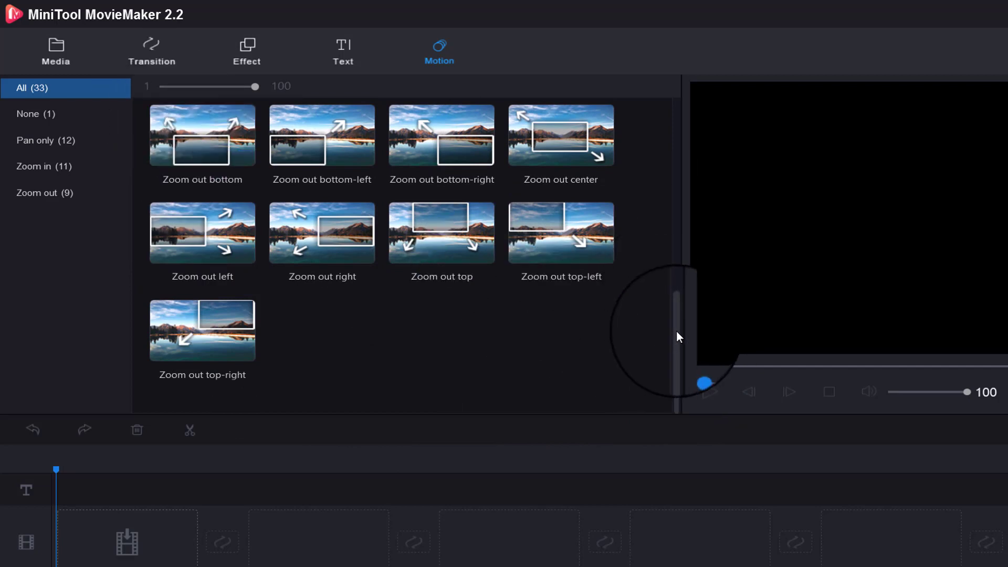
left_click_drag(676, 330, 659, 119)
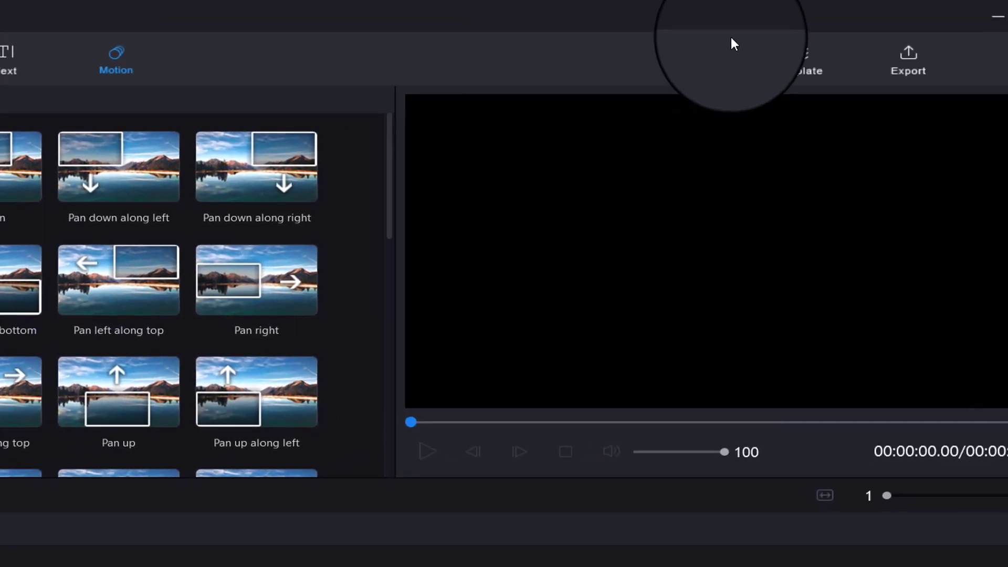
- Open the movie templates and look through all the available designs
left_click(735, 46)
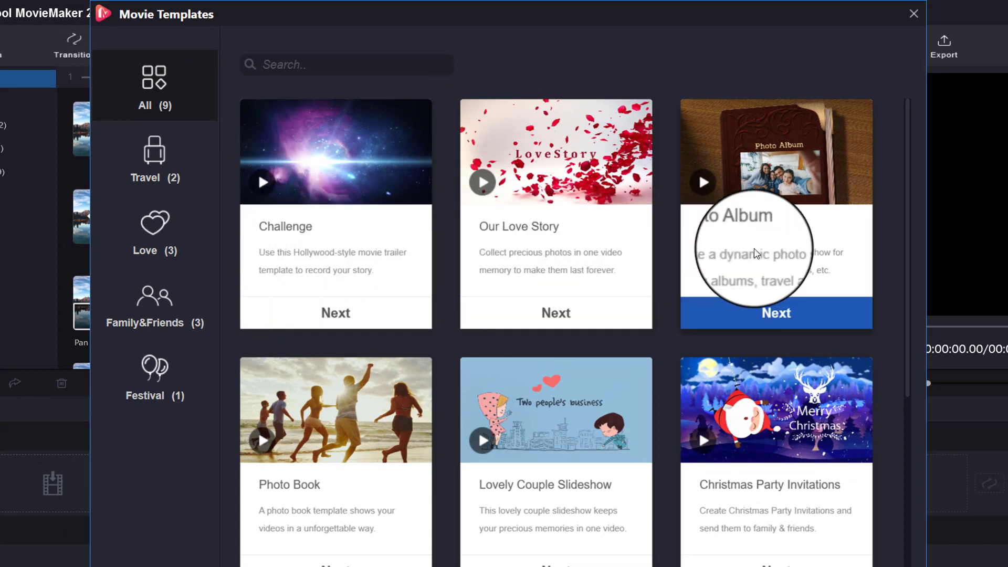
scroll(342, 464, "down", 1)
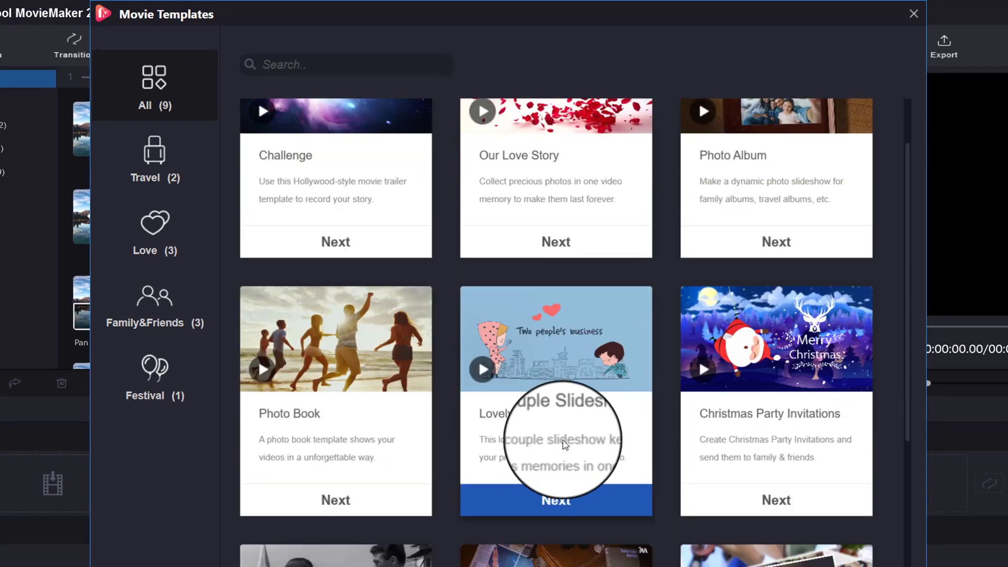
scroll(750, 432, "down", 3)
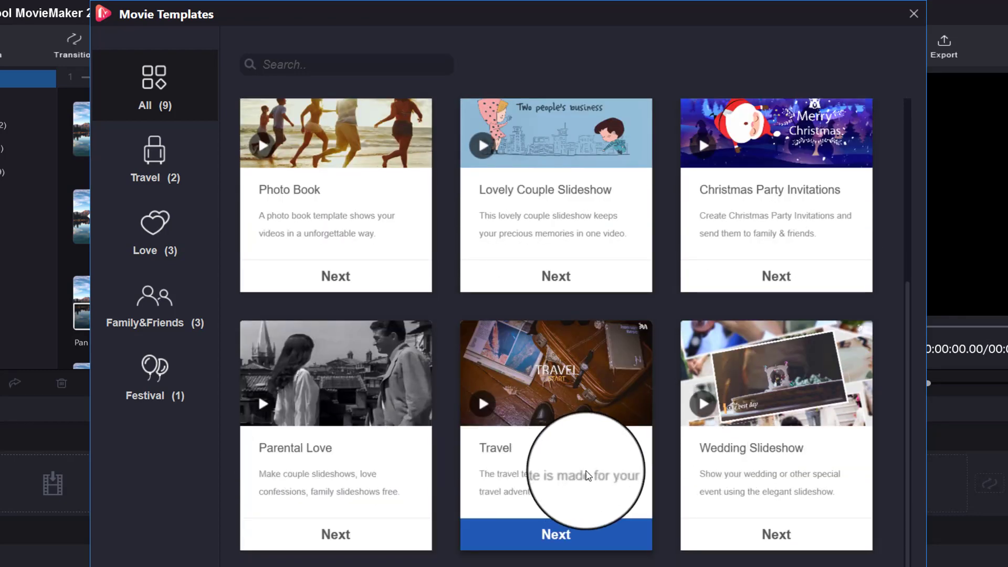
scroll(772, 478, "up", 4)
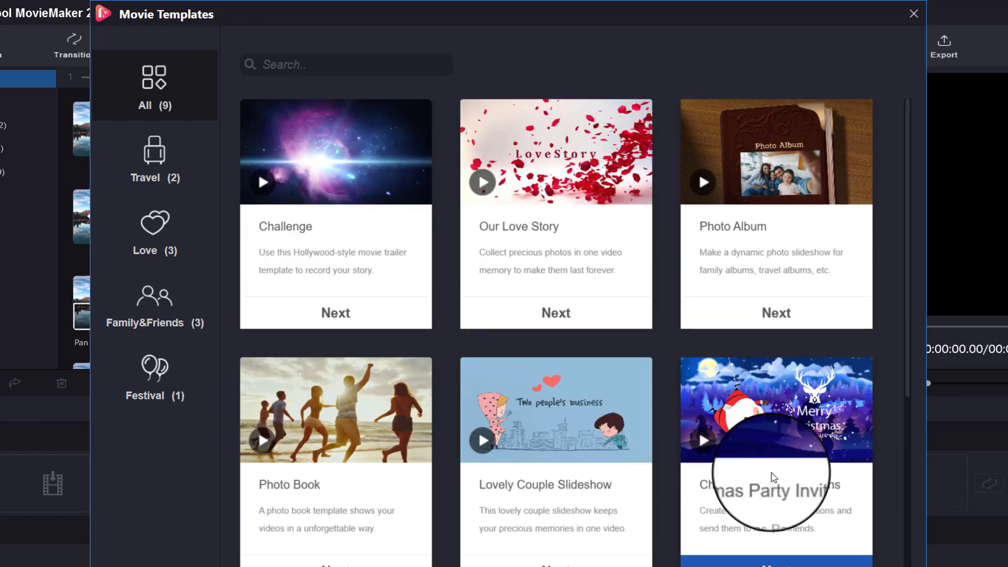
- Choose the Challenge movie template and import the Dusty Sky video into it
left_click(344, 316)
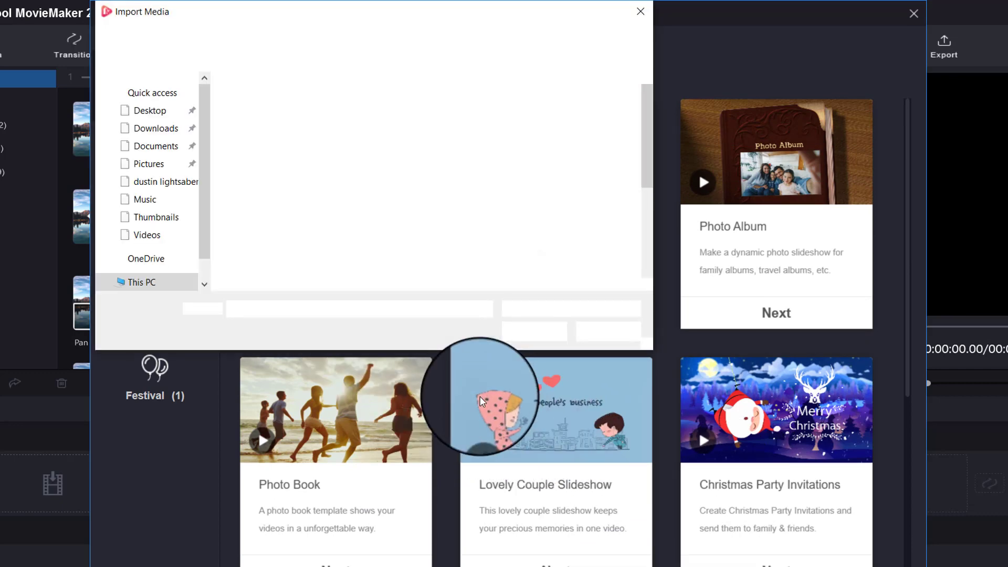
double_click(344, 136)
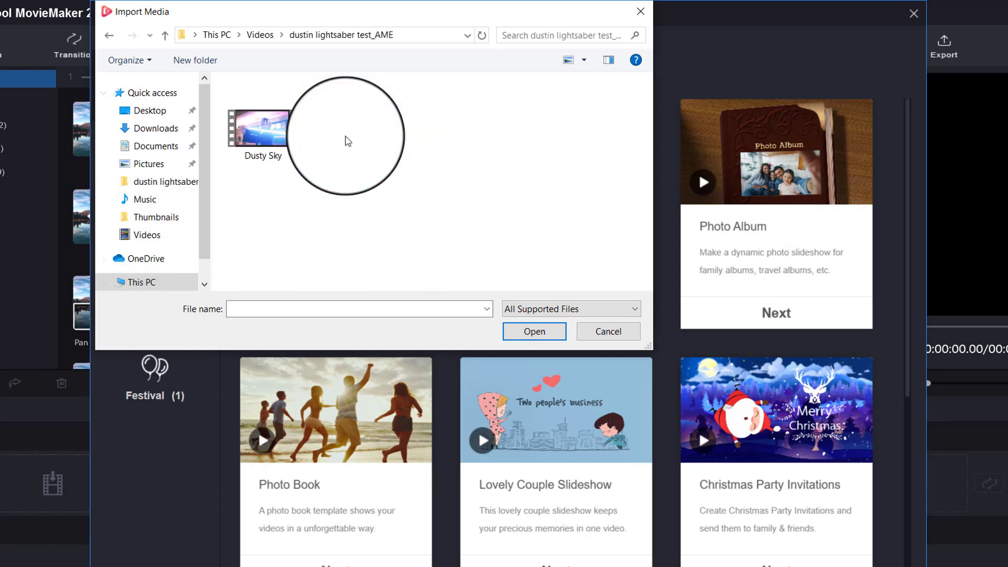
left_click(264, 158)
left_click(517, 331)
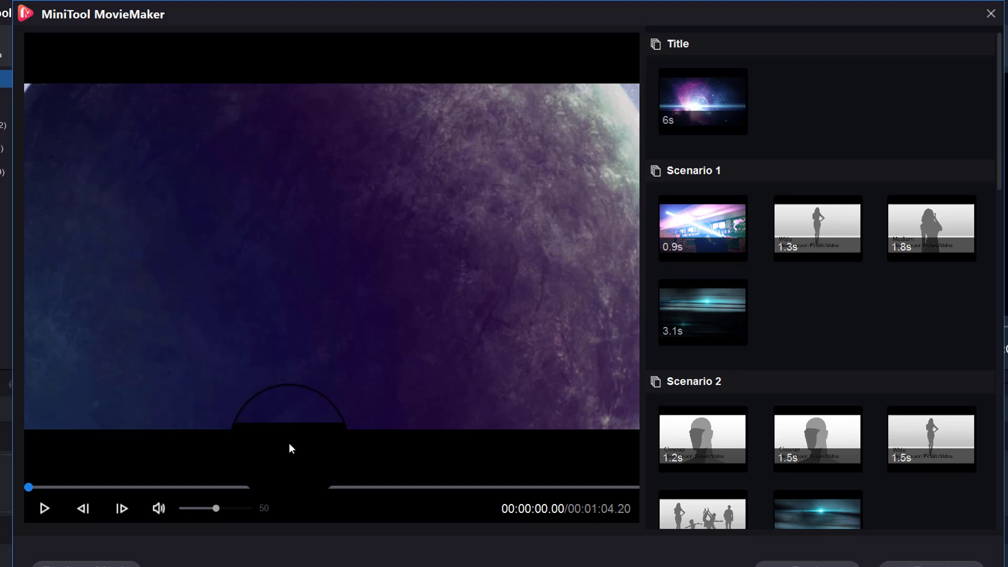
- Mute the Challenge template preview, play it through and examine the clips in each scenario up to the End section
left_click_drag(216, 509, 174, 513)
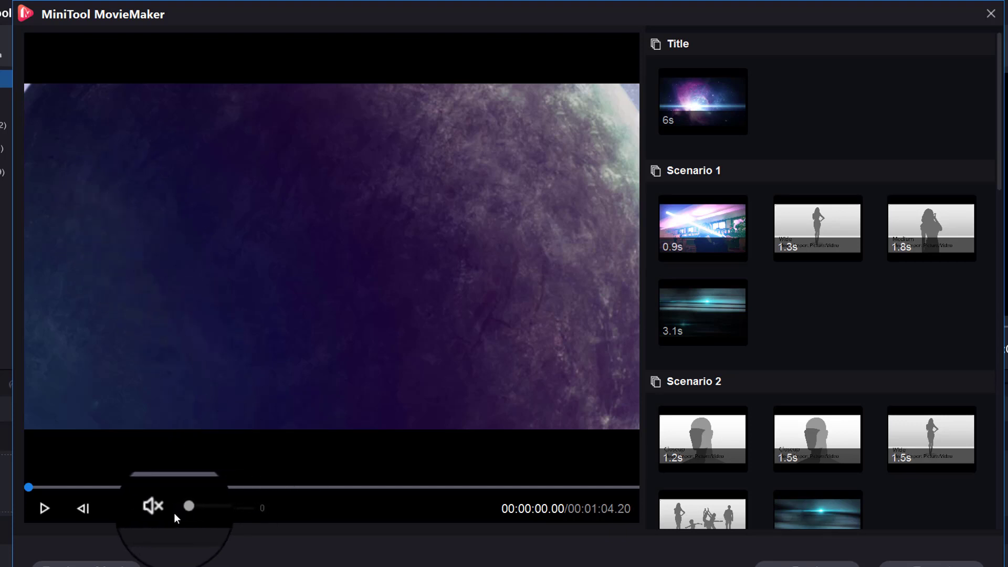
left_click(46, 509)
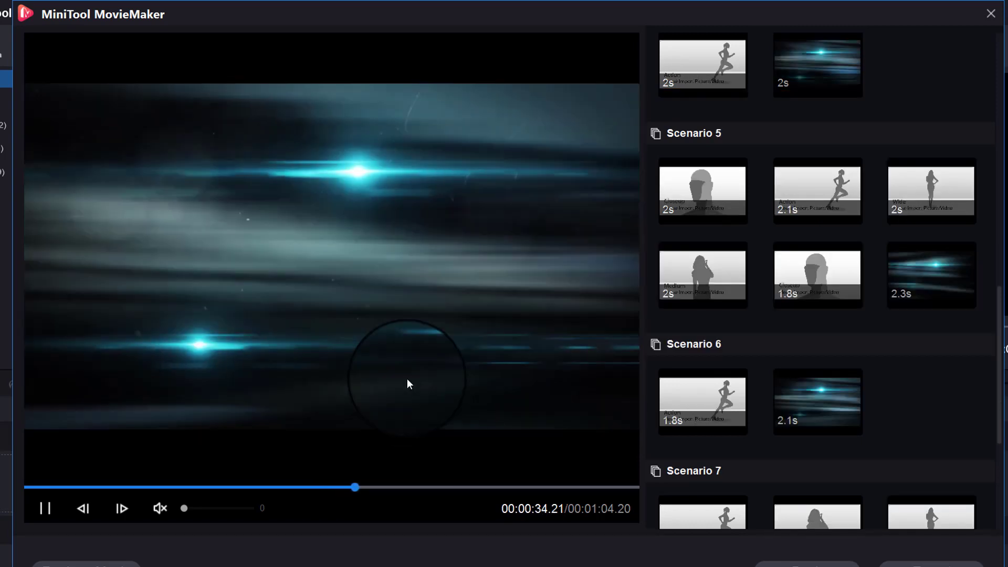
mouse_move(719, 214)
scroll(751, 295, "up", 3)
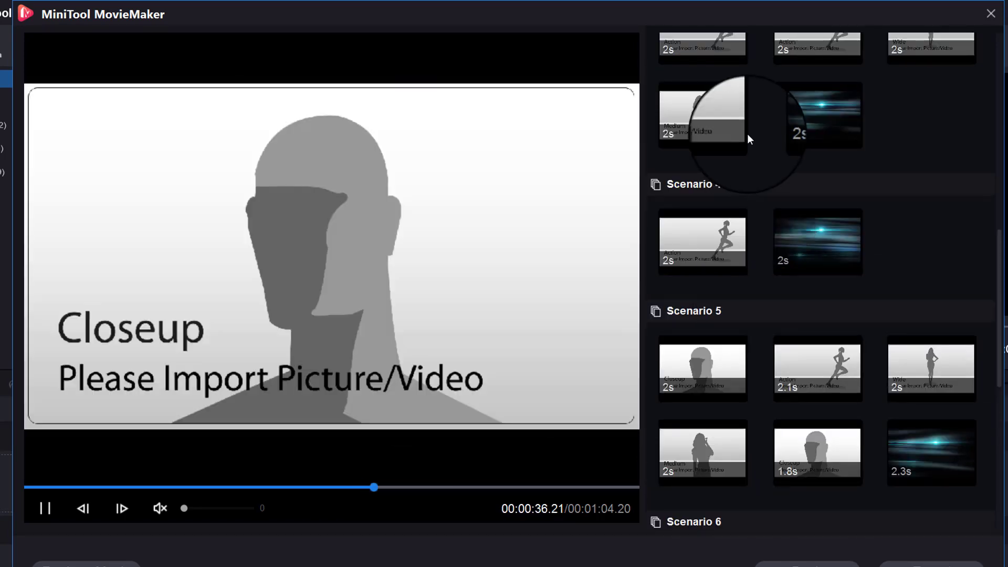
scroll(752, 271, "up", 4)
scroll(752, 273, "up", 6)
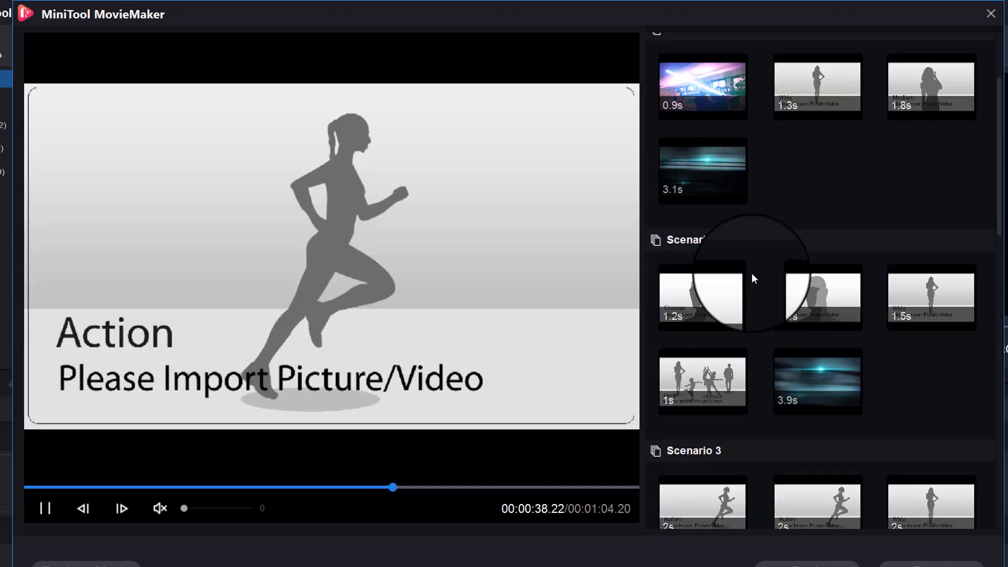
scroll(748, 156, "up", 3)
scroll(749, 189, "up", 6)
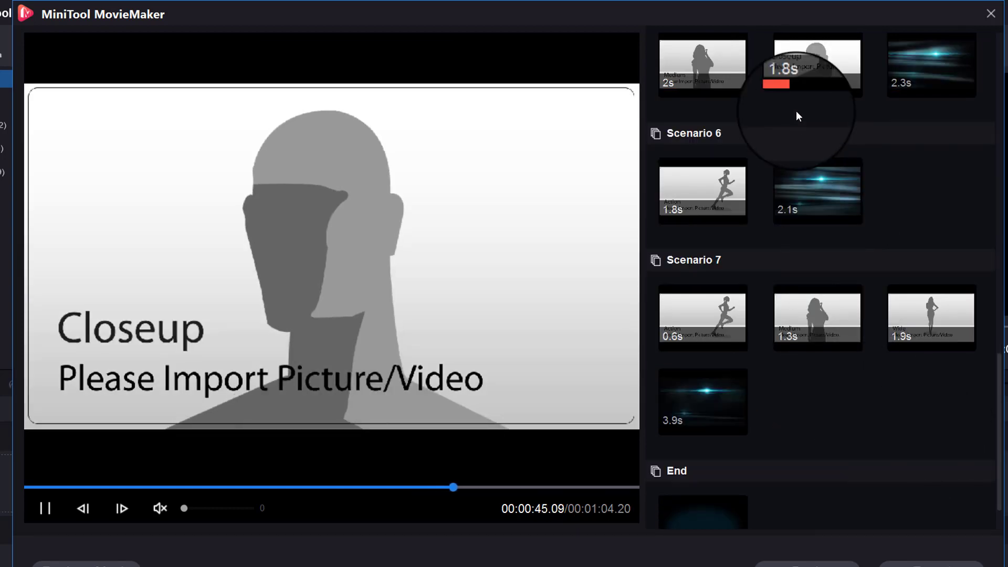
mouse_move(828, 91)
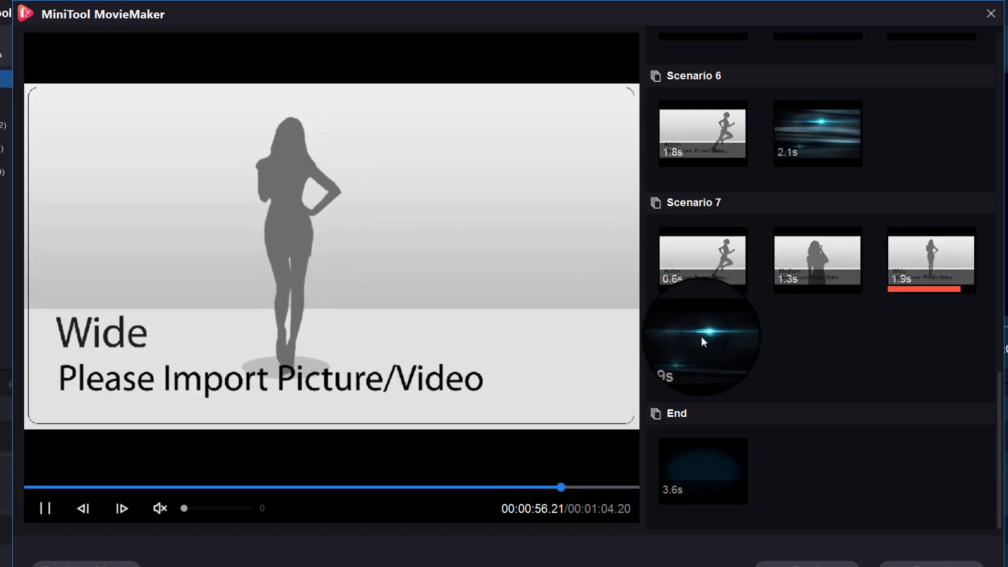
mouse_move(692, 338)
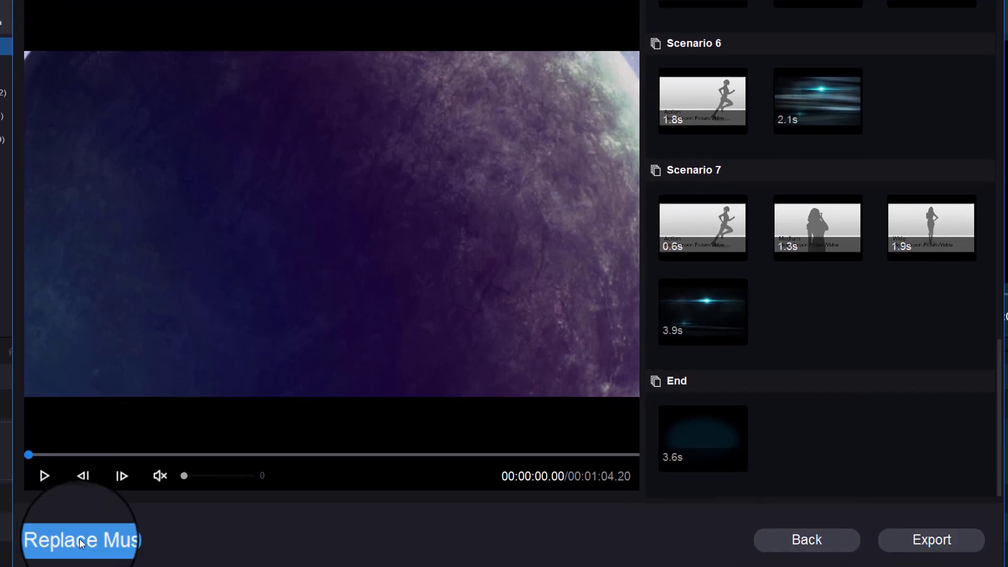
- Go back to the movie templates and discard the changes to the Challenge project
left_click(812, 547)
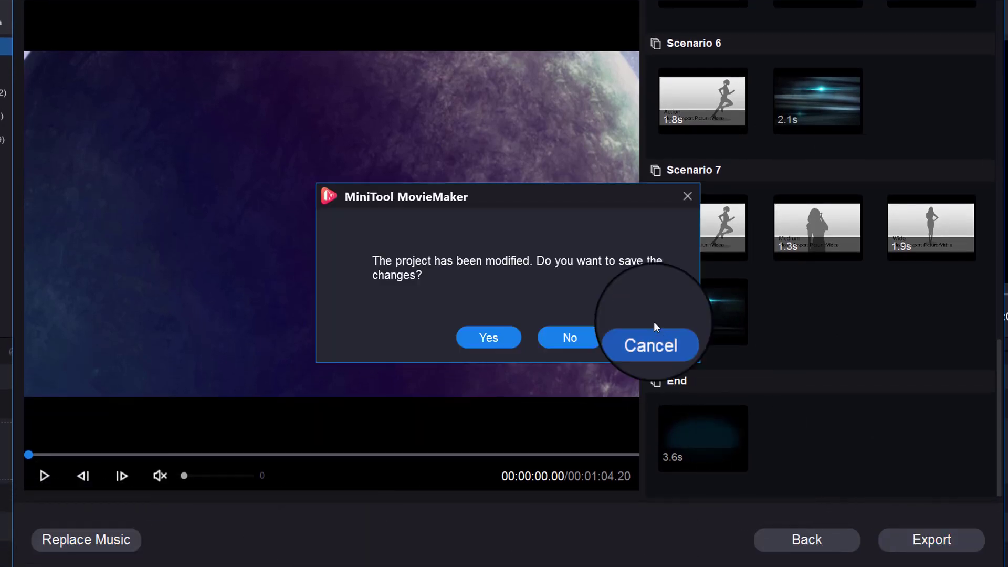
left_click(568, 337)
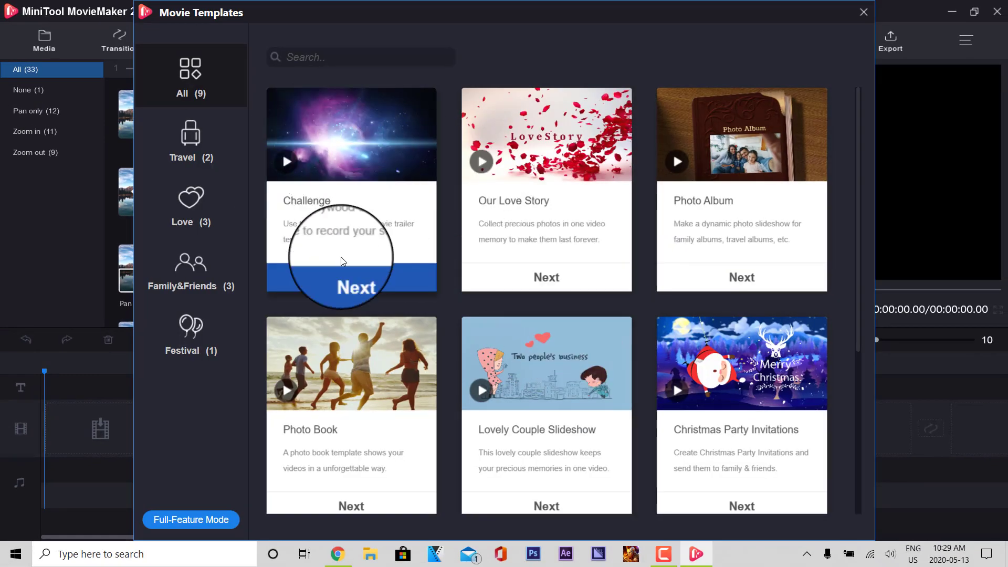
- Look through the full template list again and show only the Travel templates
scroll(781, 272, "down", 2)
scroll(853, 201, "down", 1)
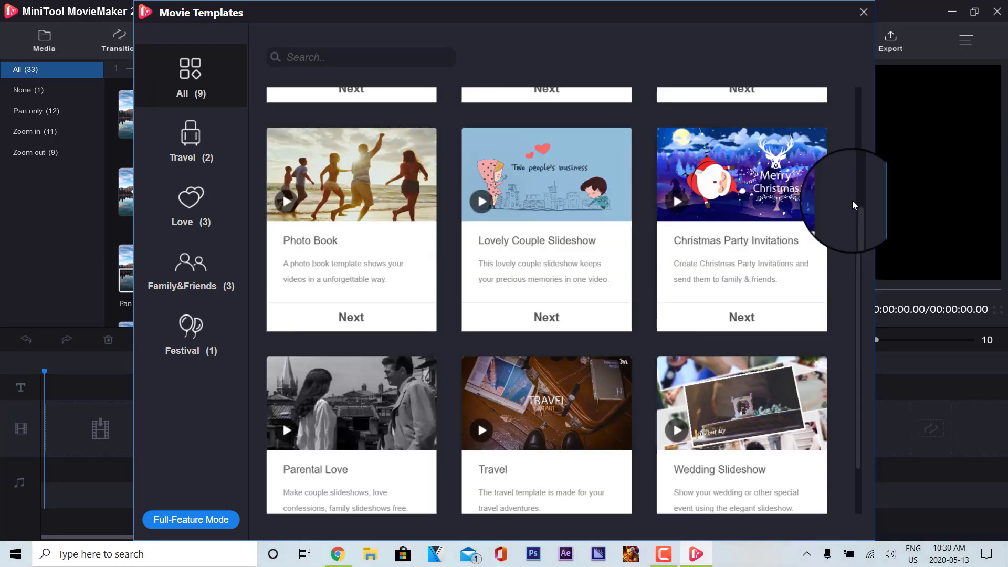
scroll(859, 219, "down", 1)
left_click_drag(856, 244, 850, 86)
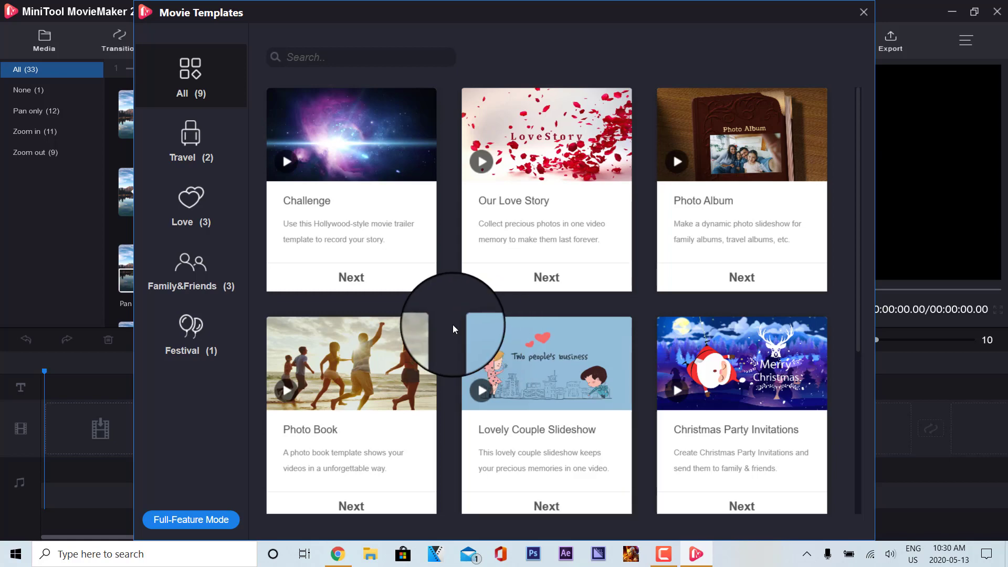
left_click(194, 156)
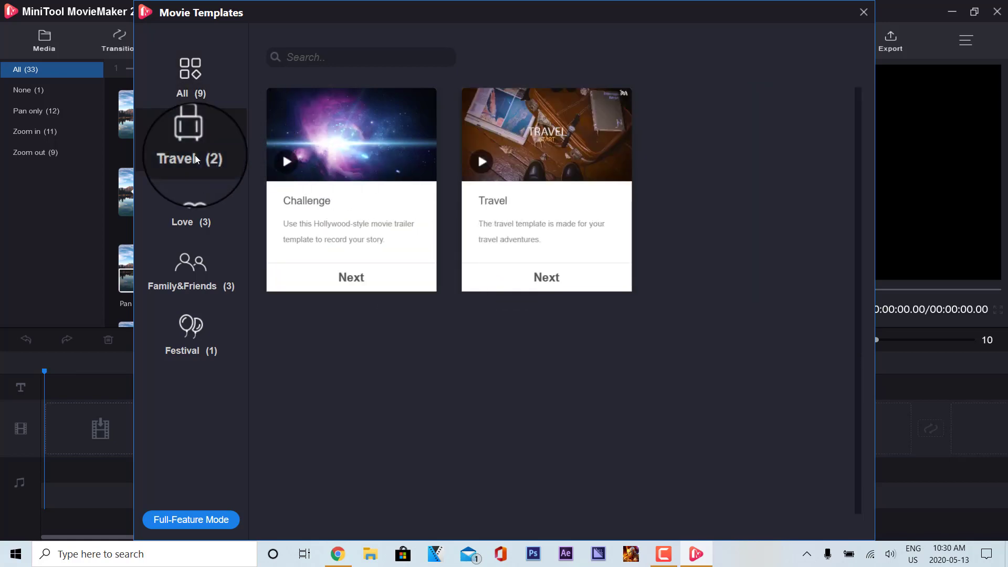
- Look through the Love, Family&Friends and Festival movie templates and return to full-feature mode
left_click(189, 218)
left_click(185, 267)
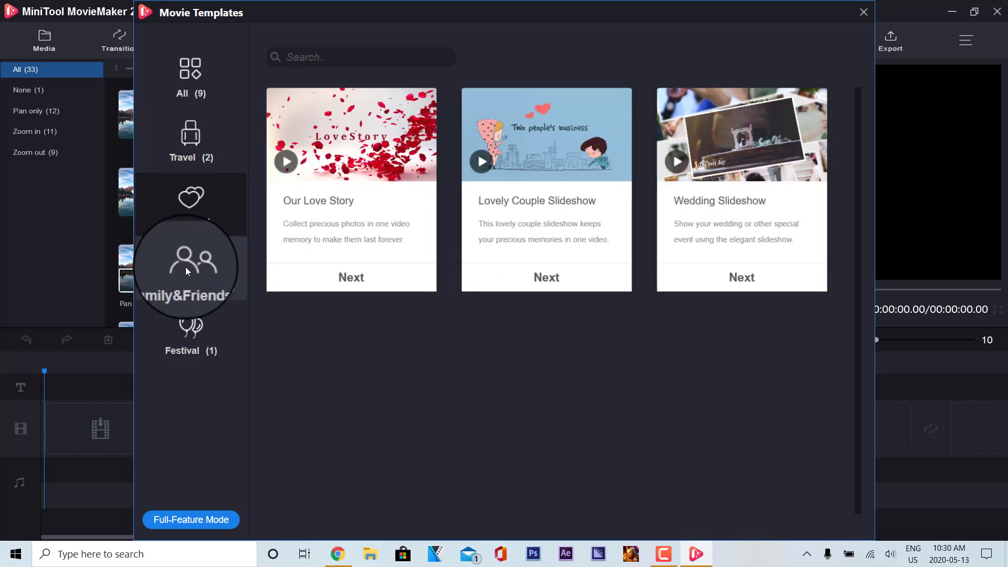
left_click(201, 338)
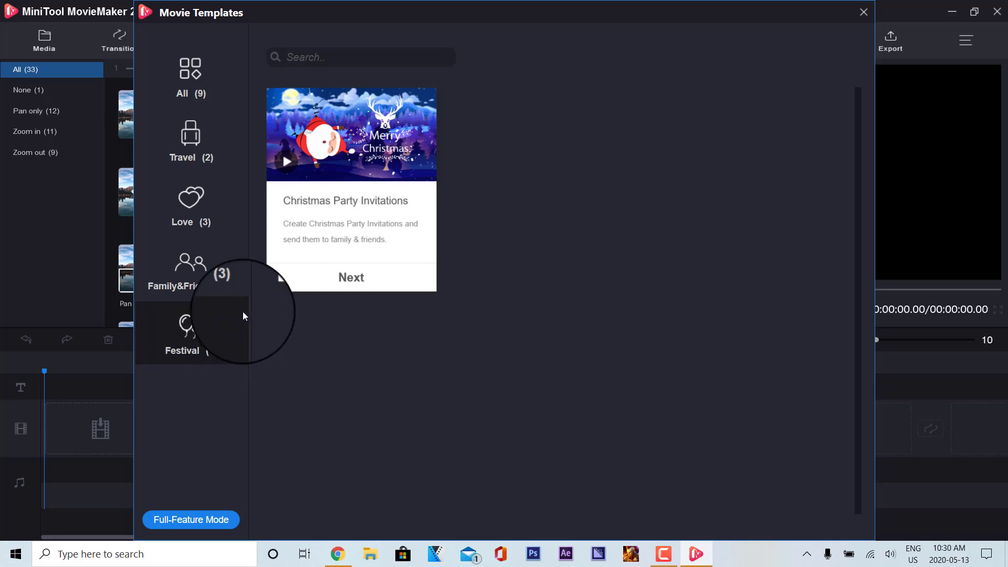
left_click(203, 518)
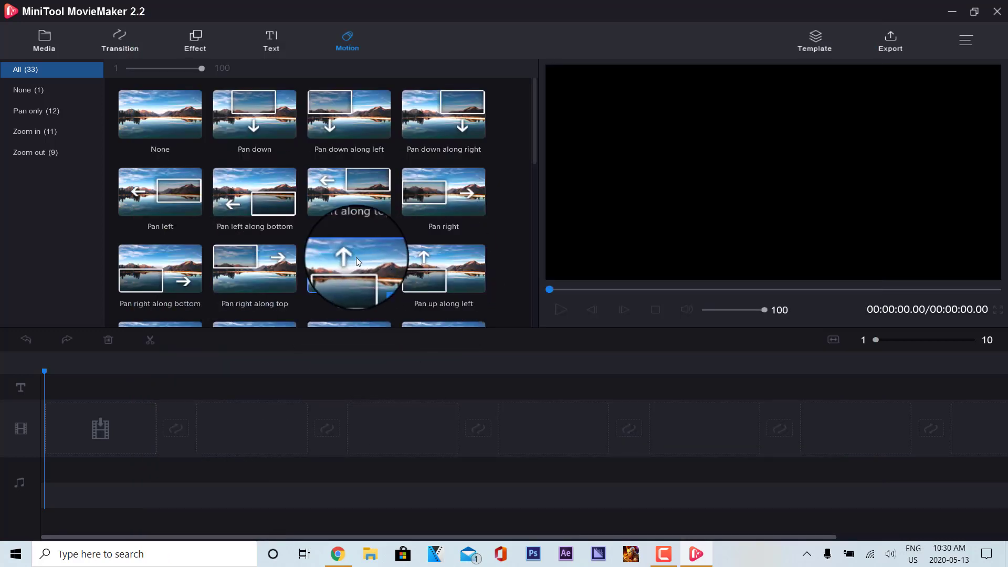
- Import the video 20200331_112955 from the Videos folder into the media album
left_click(44, 43)
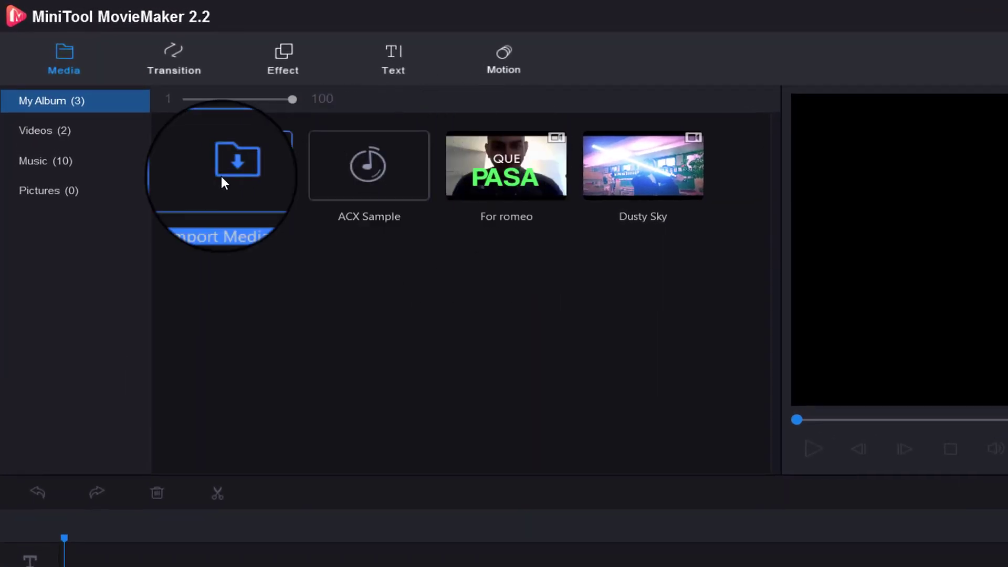
left_click(233, 172)
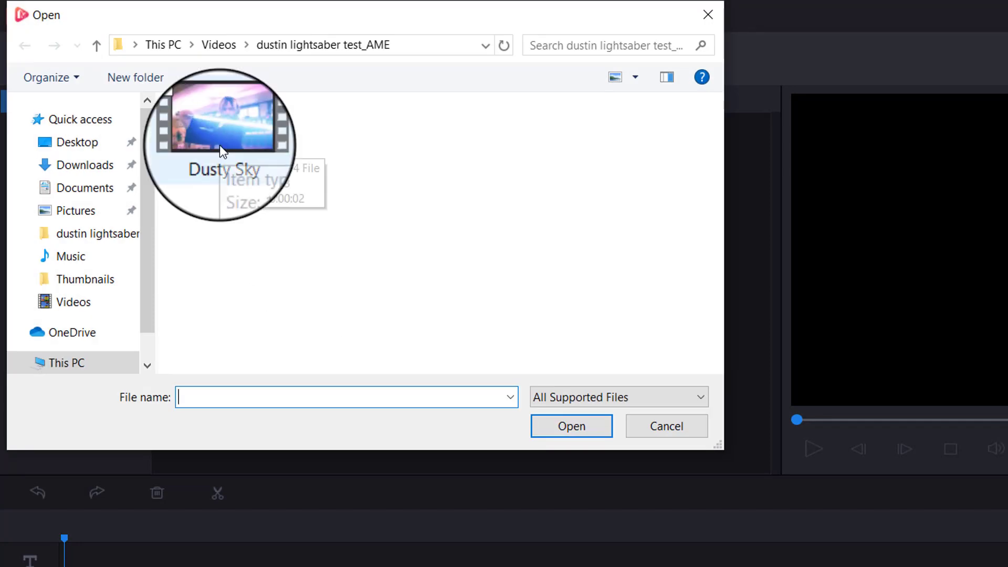
left_click(84, 303)
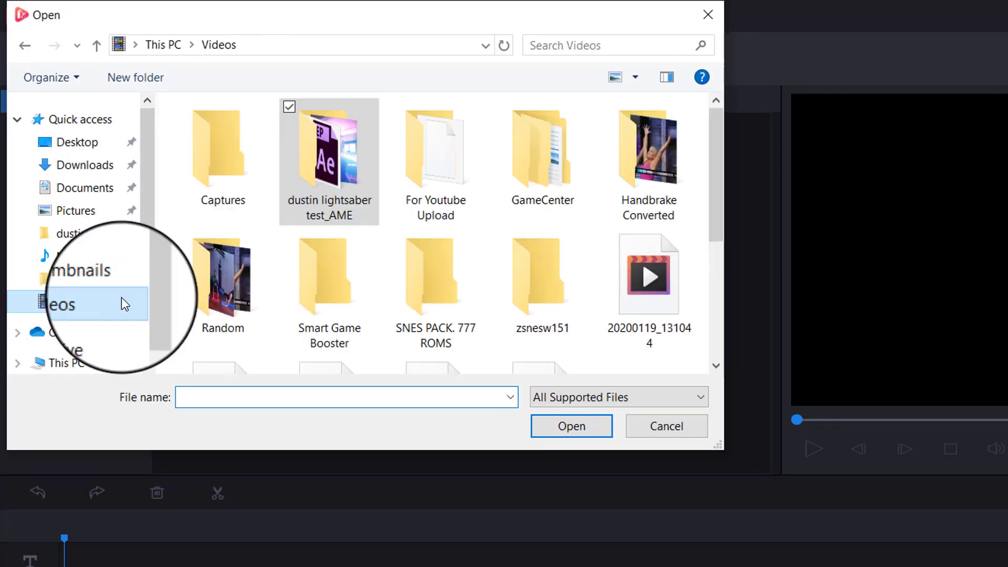
scroll(473, 315, "down", 5)
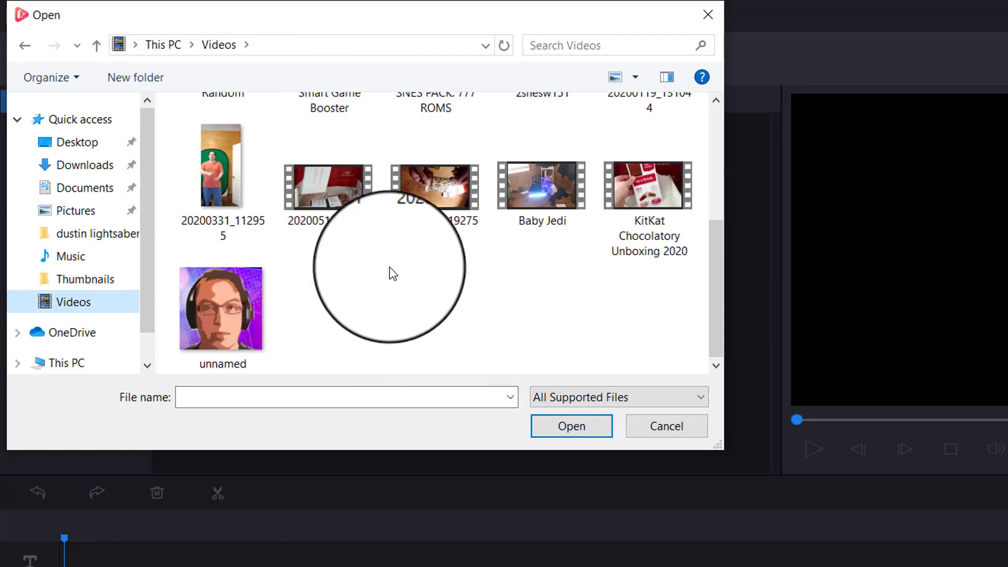
left_click(227, 204)
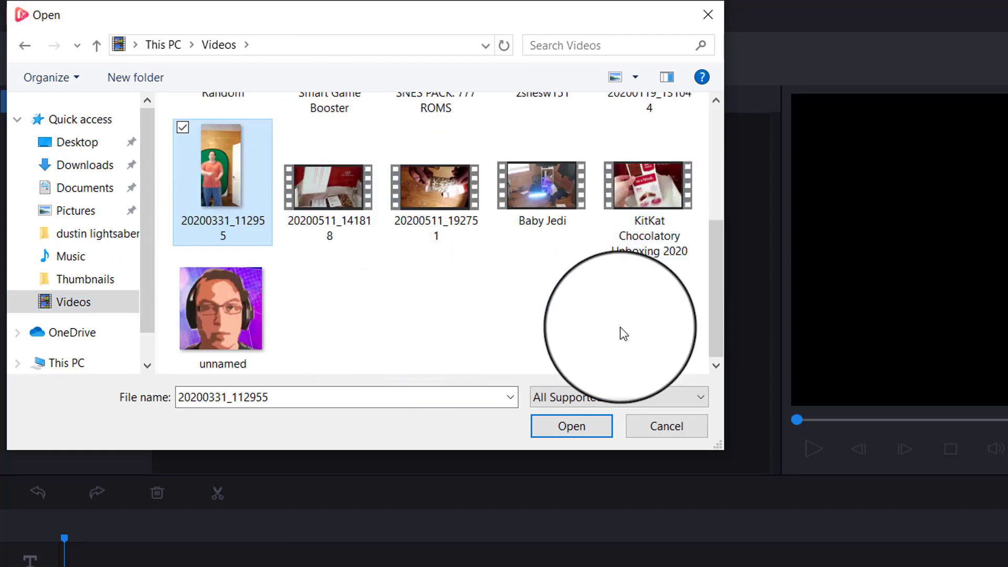
left_click(571, 428)
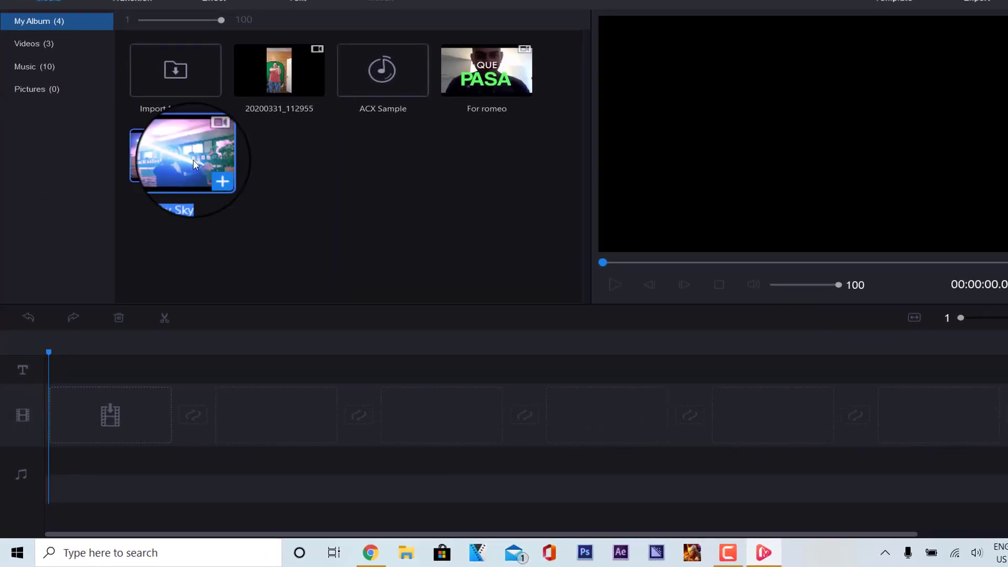
- Add Dusty Sky and then 20200331_112955 to the video track and open the second clip for editing
left_click_drag(153, 218, 87, 422)
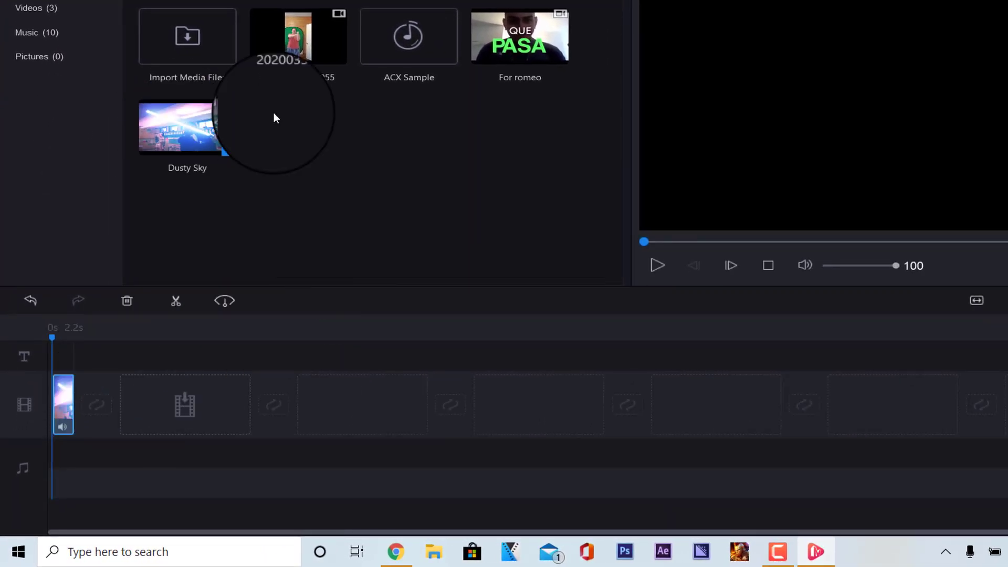
left_click_drag(294, 29, 147, 397)
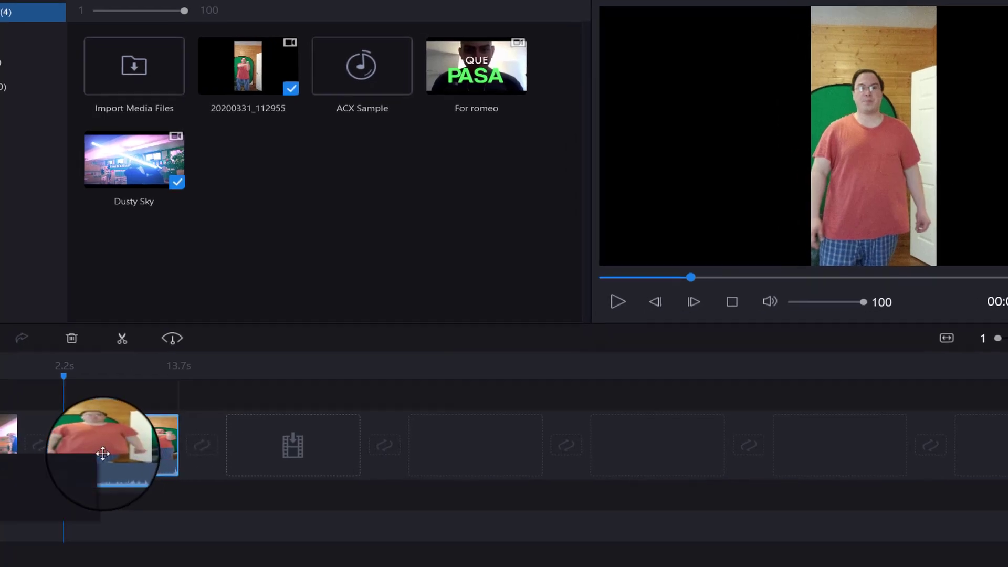
right_click(103, 454)
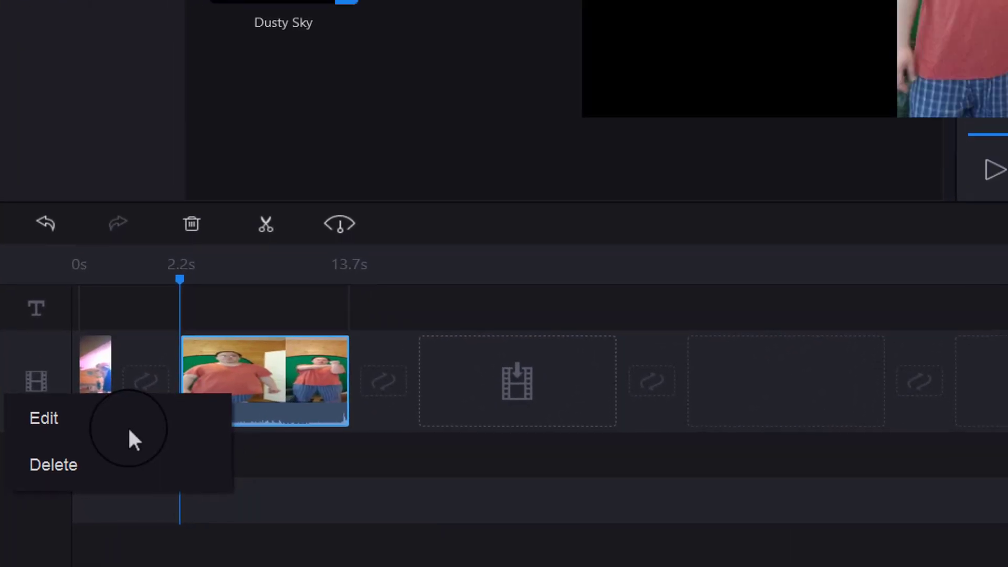
left_click(153, 418)
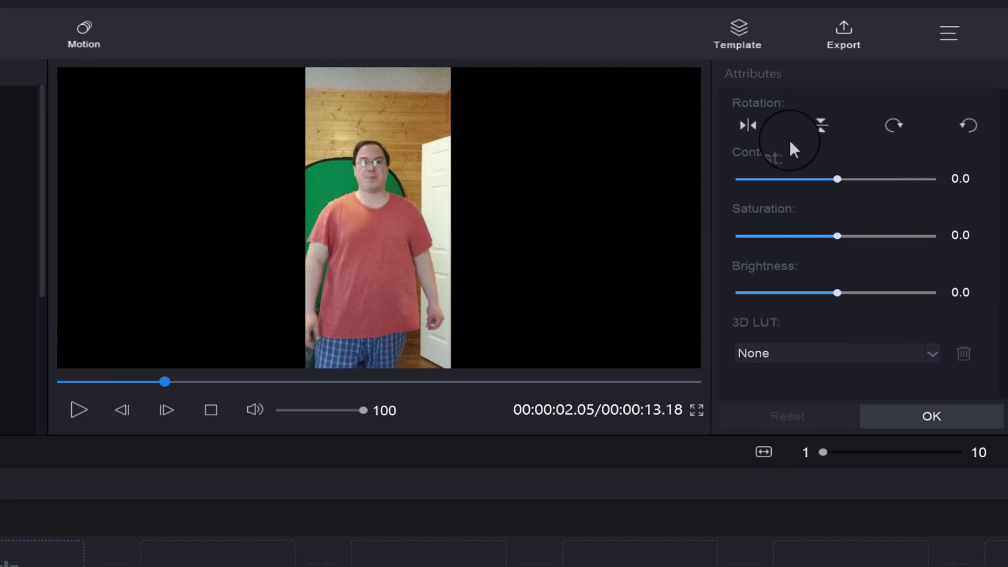
- Try the vertical and horizontal flips on the second clip, leaving only the horizontal flip applied
left_click(820, 125)
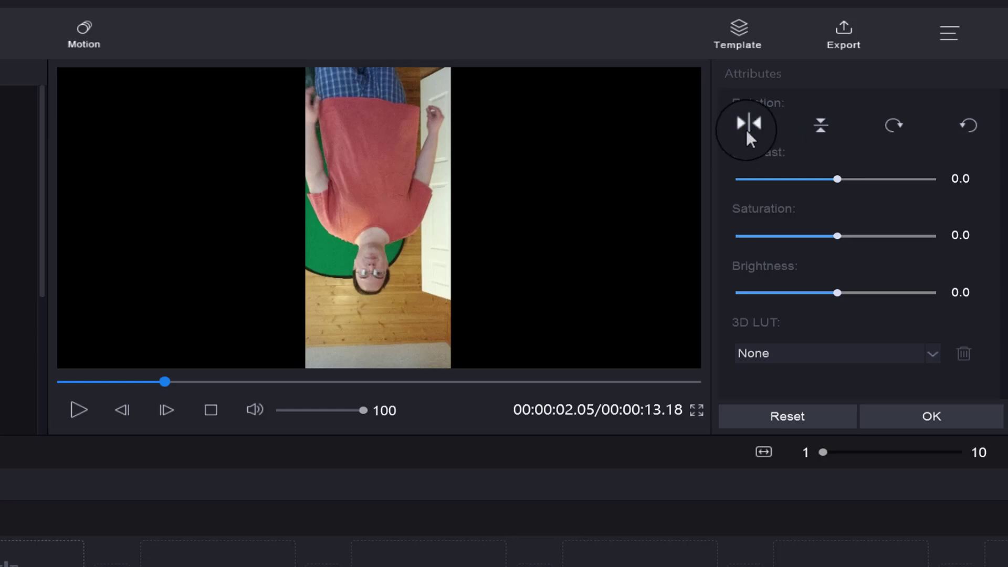
left_click(747, 131)
left_click(822, 125)
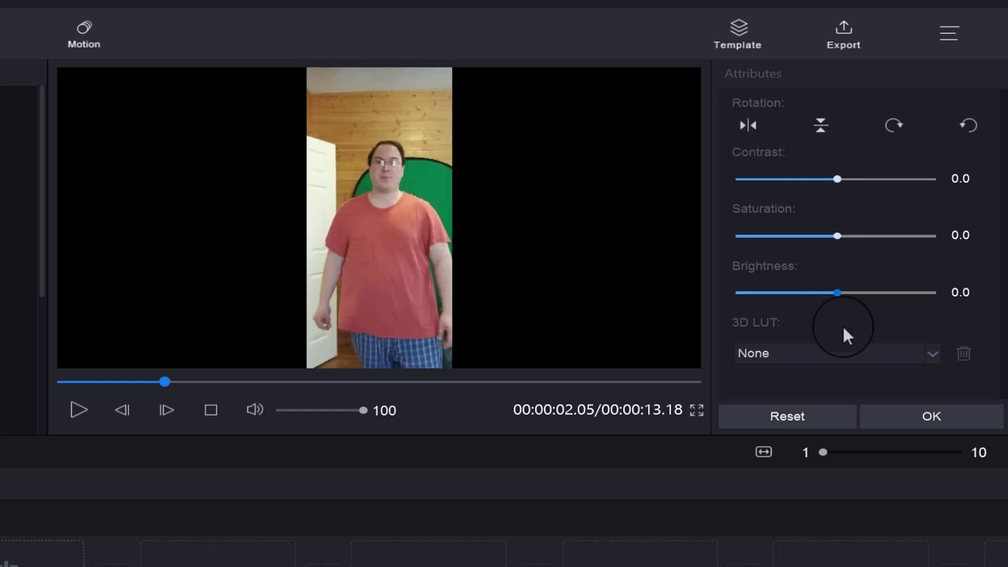
- Try the 3D LUTs 007 Series, Game of Thrones and MadMaxFuryRoad on the second clip
left_click(929, 359)
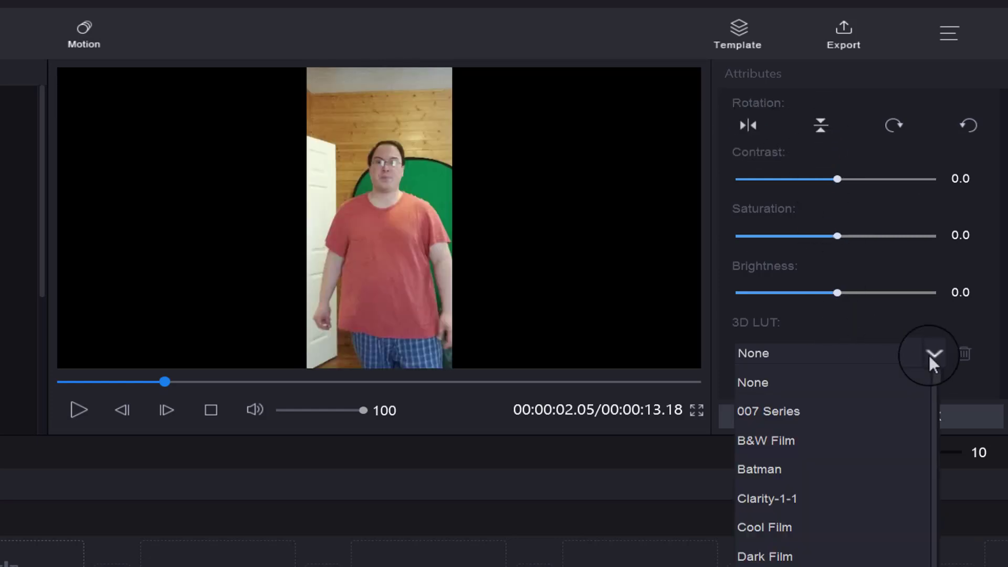
left_click(833, 413)
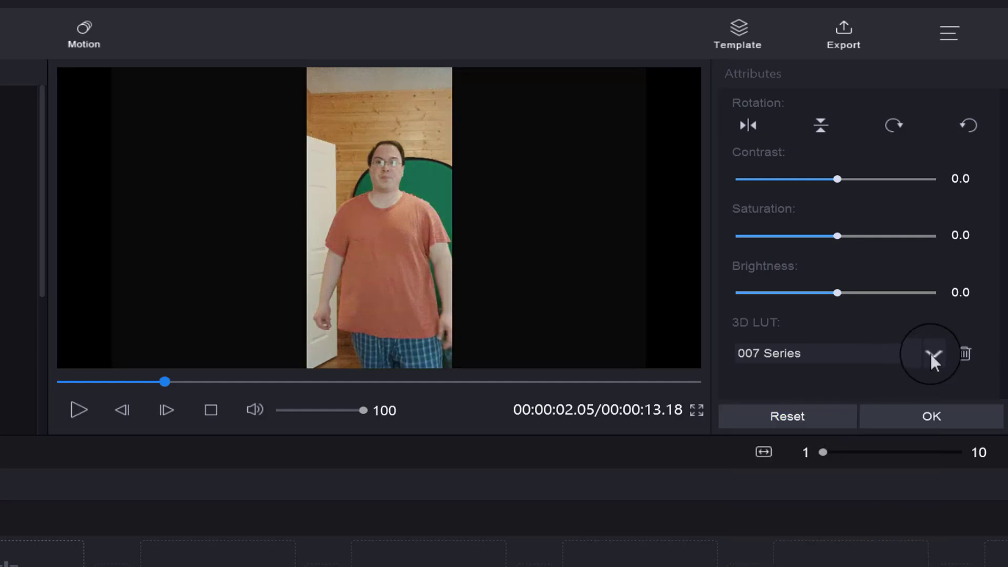
left_click(930, 354)
left_click(788, 566)
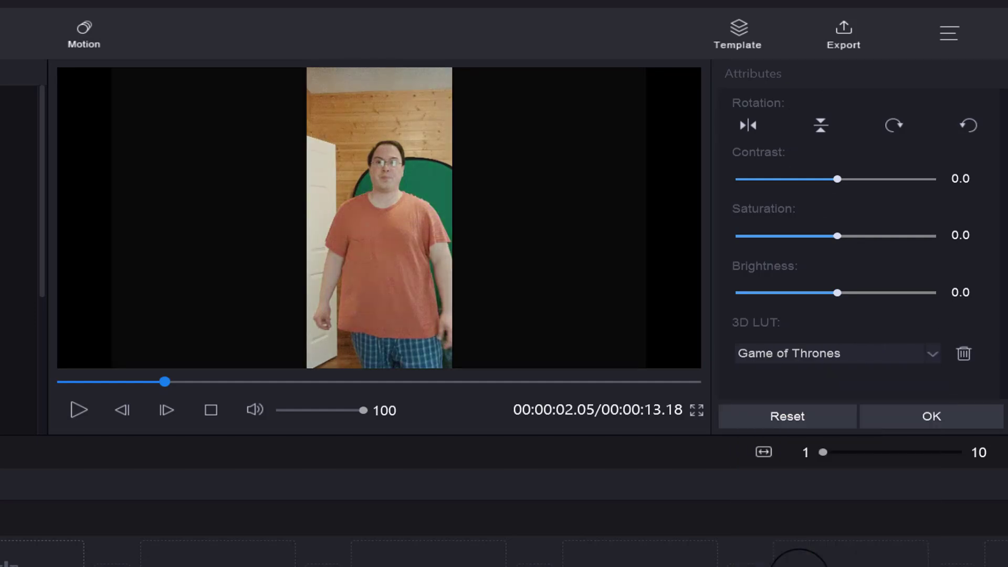
left_click(932, 355)
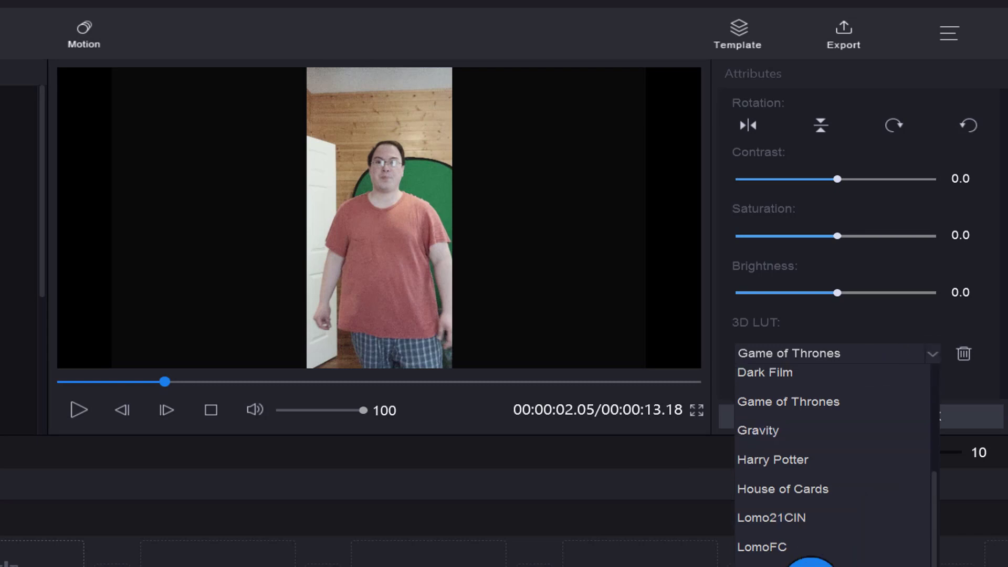
left_click(788, 565)
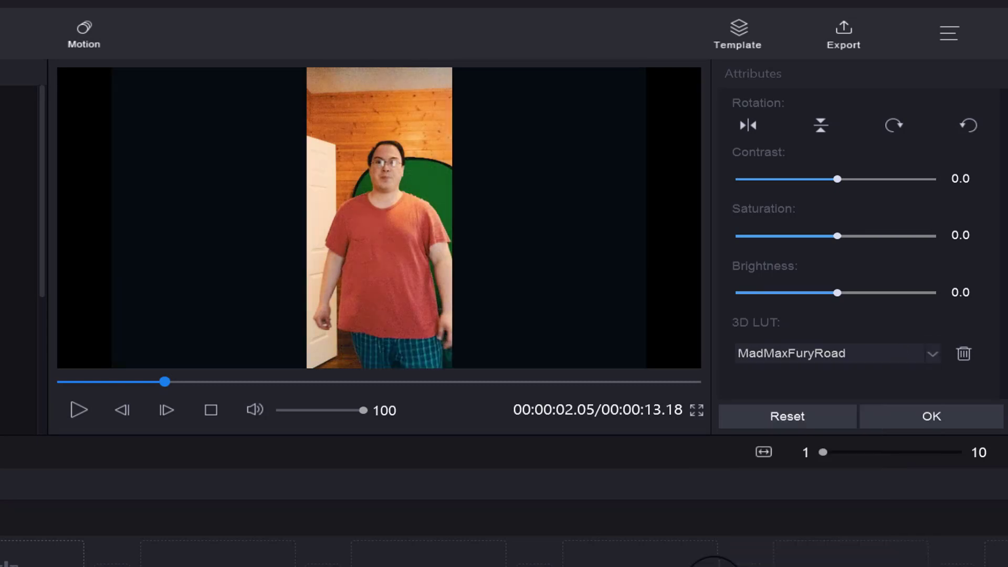
- Set the second clip's contrast to 34.2, saturation to 62.4 and brightness to 55.4
left_click_drag(840, 182, 875, 182)
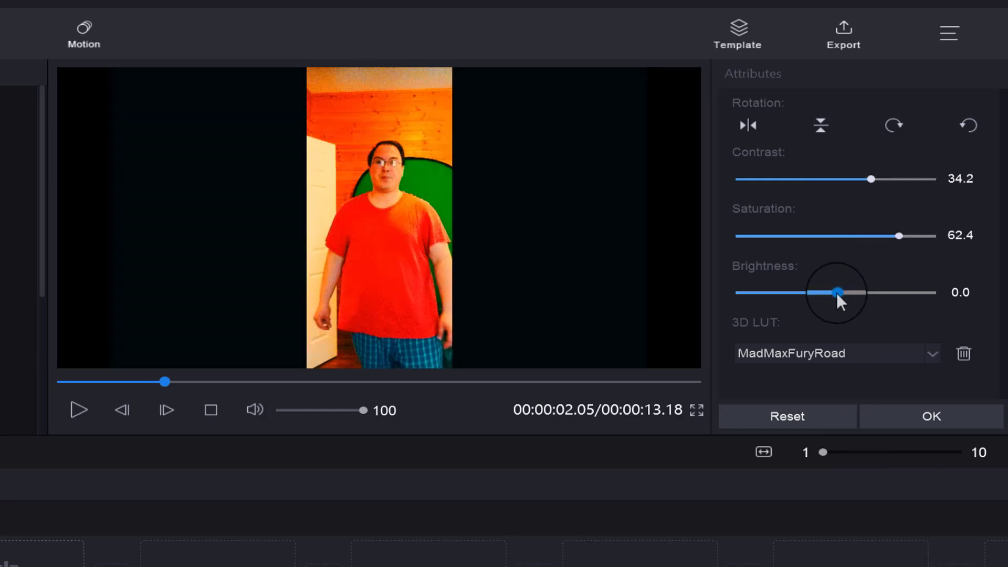
left_click_drag(838, 292, 885, 298)
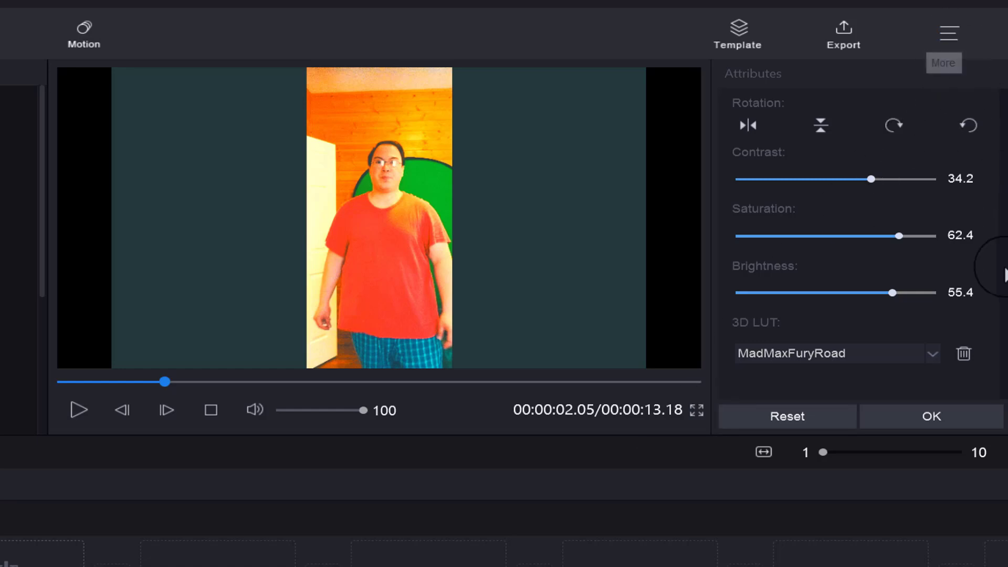
- Clear the second clip's 3D LUT to None and try rotating the picture
left_click(813, 415)
left_click(894, 125)
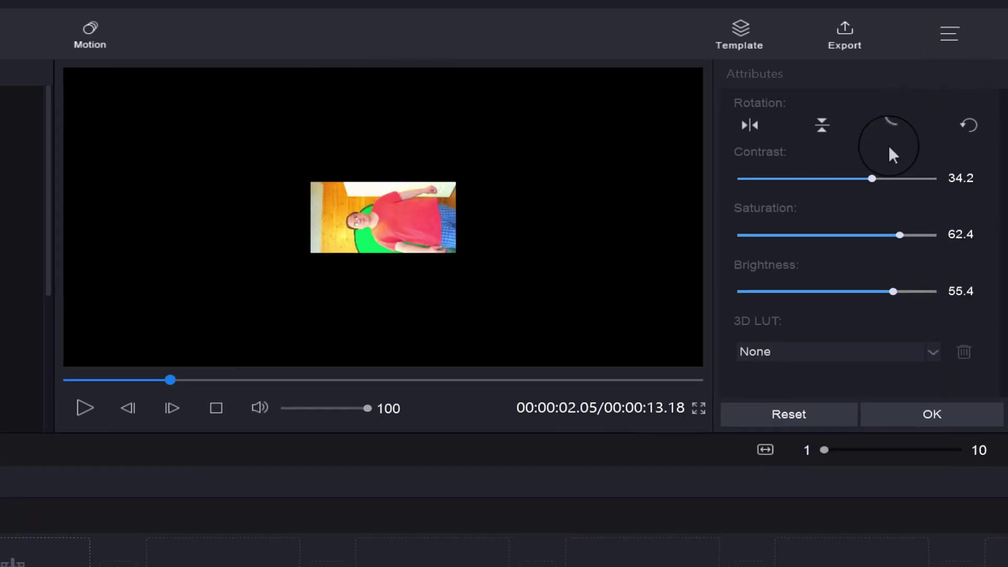
left_click(447, 236)
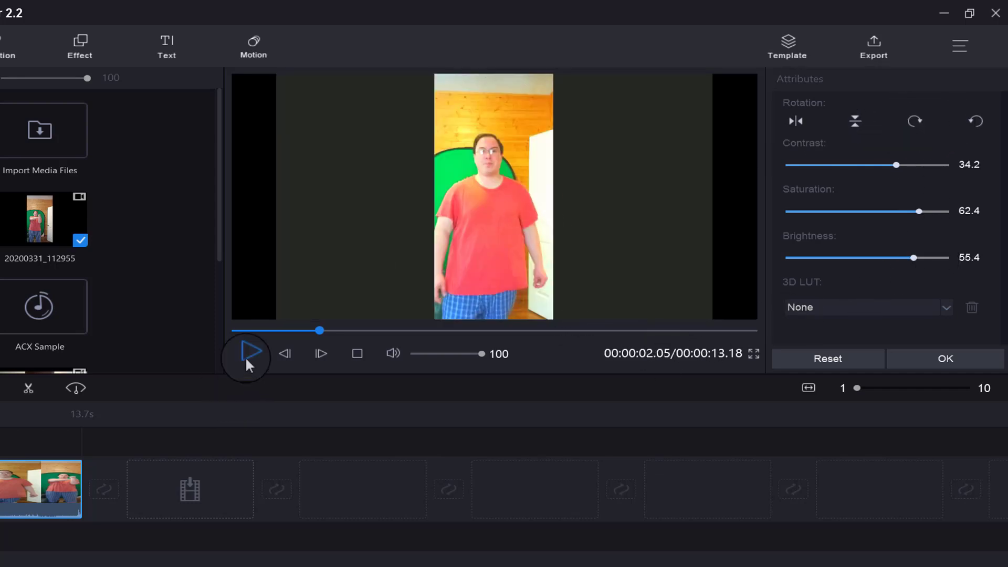
- Mute the preview, play the timeline from the start of the second clip and stop playback
left_click_drag(483, 354, 392, 354)
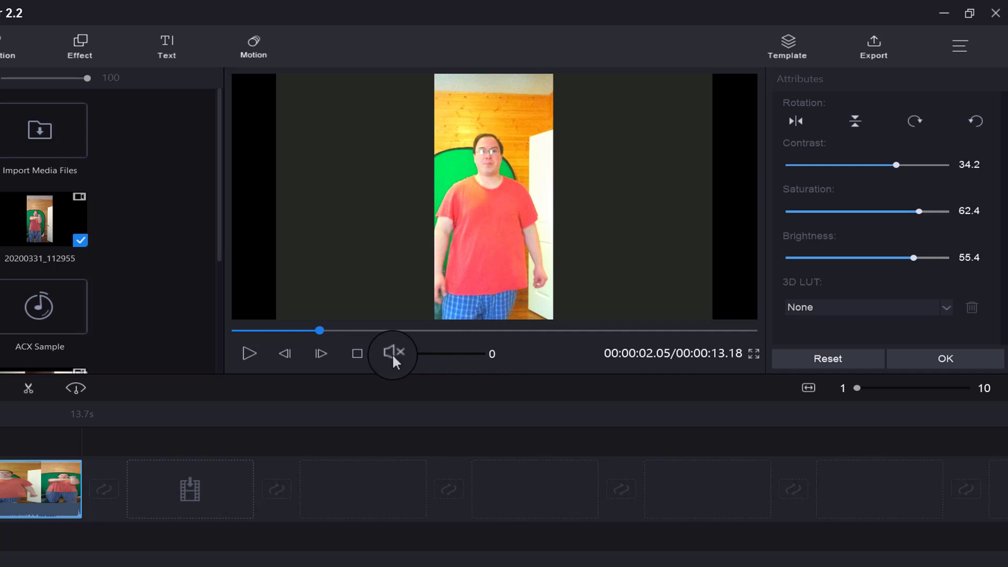
left_click(243, 360)
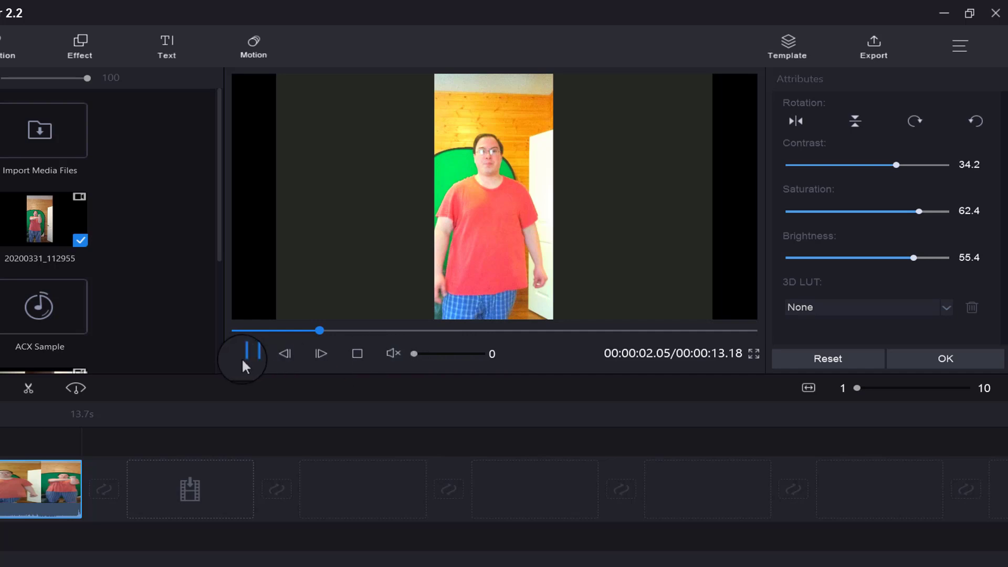
left_click(360, 354)
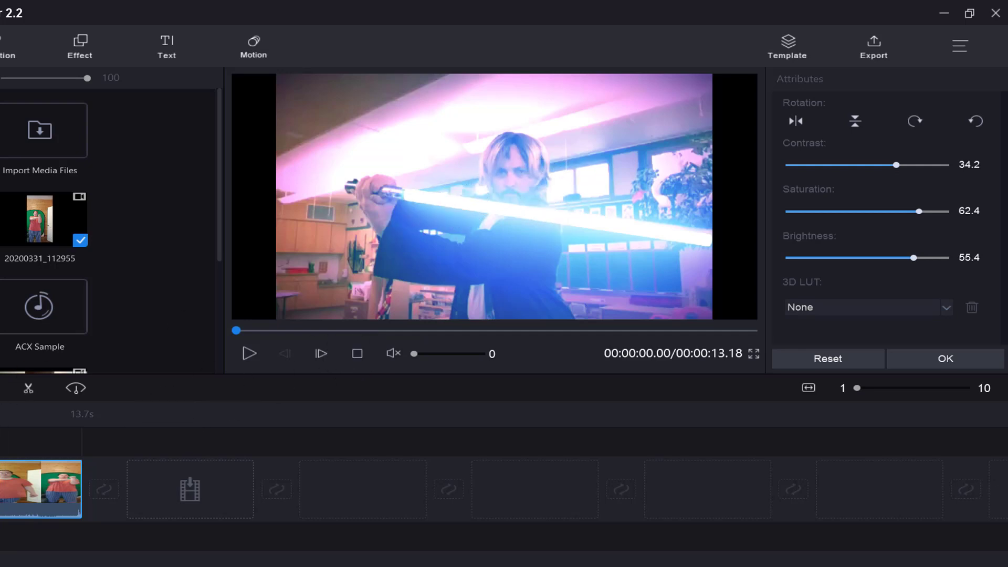
- Select the second clip on the video track, examine its adjusted picture in full screen and leave full screen
left_click(320, 331)
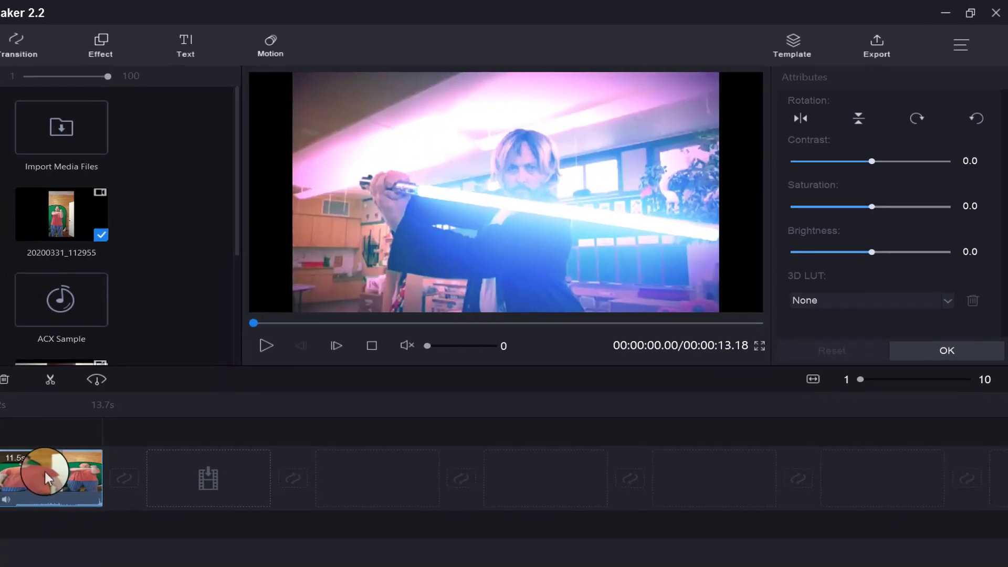
left_click(22, 483)
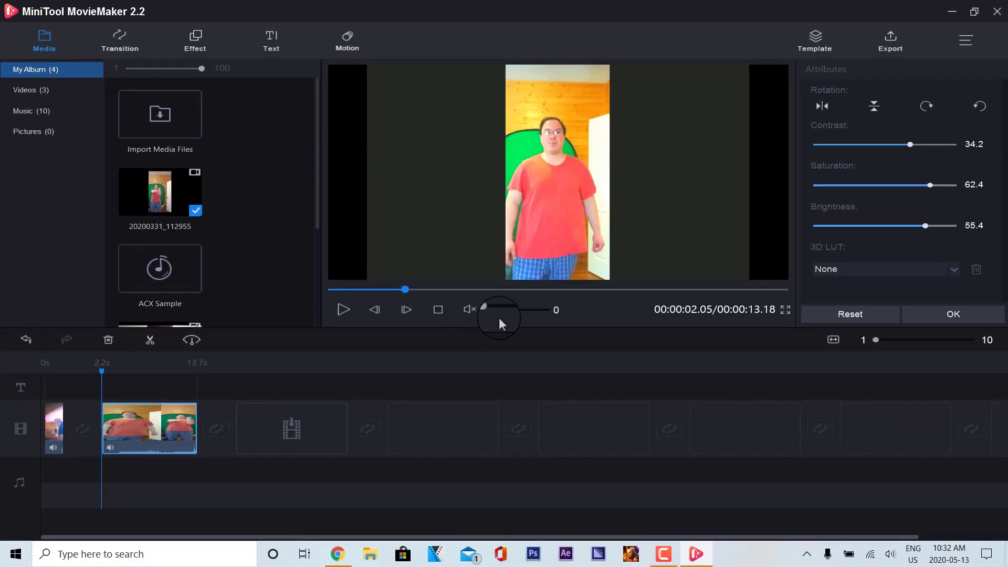
left_click(784, 310)
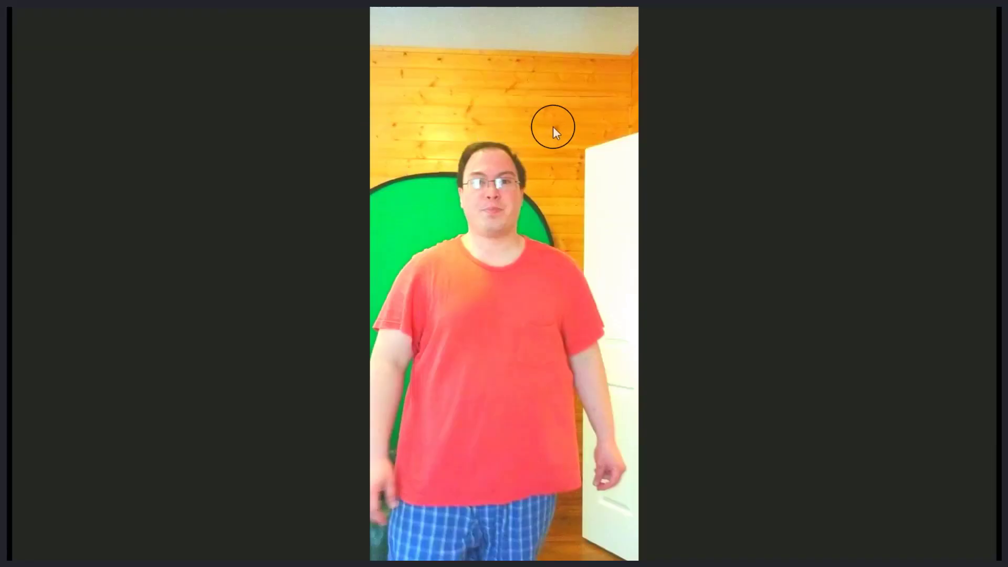
double_click(537, 181)
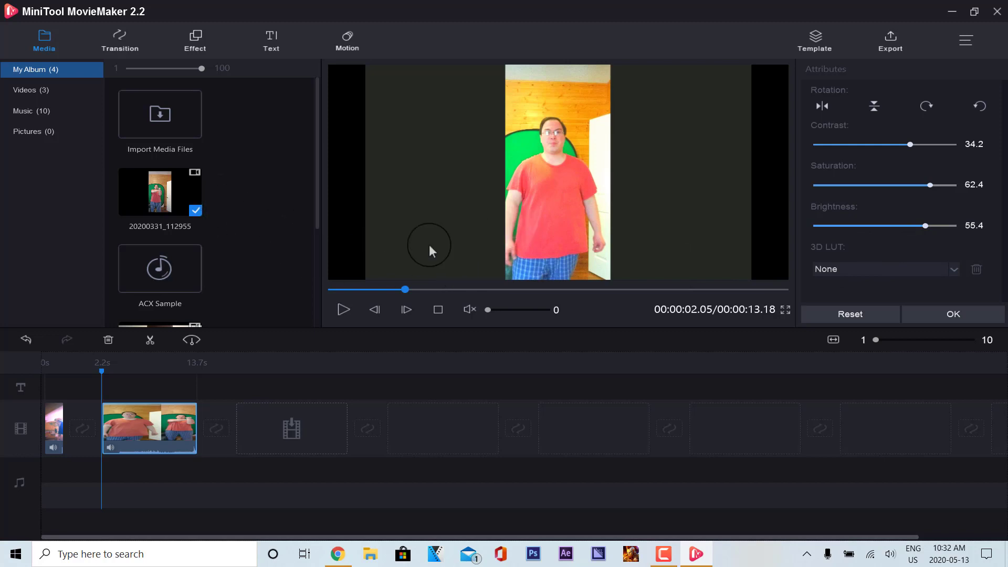
- Add the For romeo video from the album to the timeline as the third clip
left_click(52, 434)
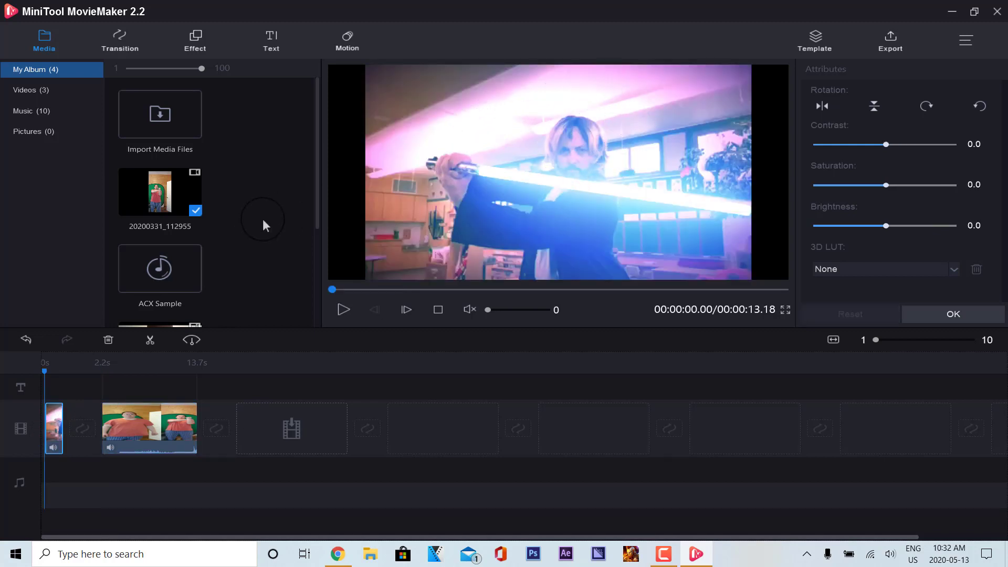
right_click(137, 201)
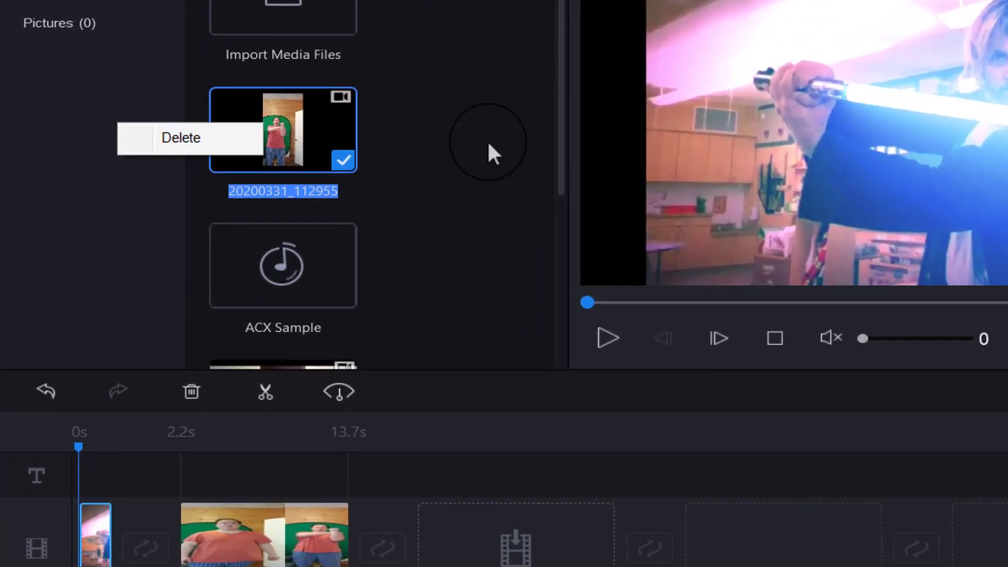
left_click(487, 139)
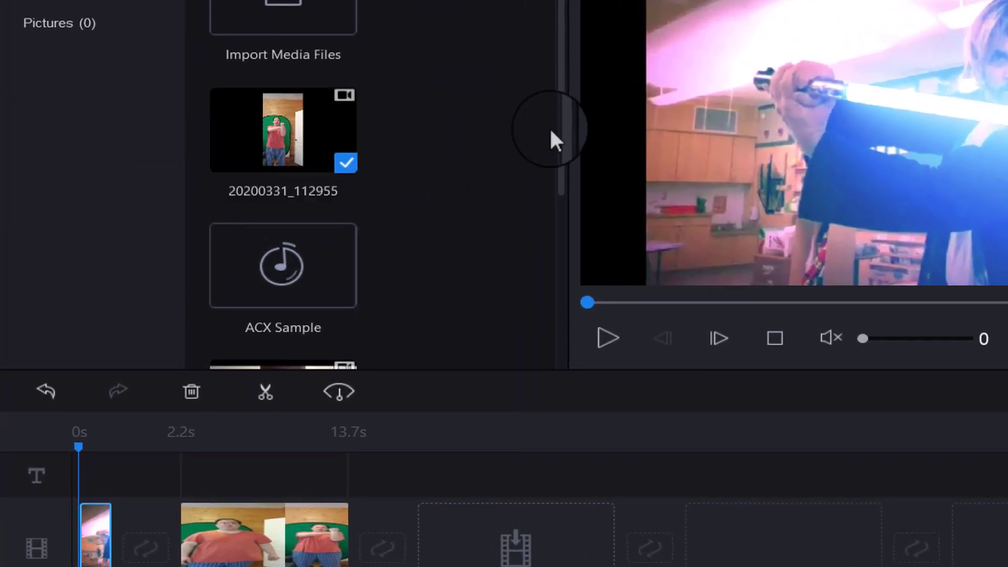
scroll(551, 135, "down", 5)
left_click(319, 137)
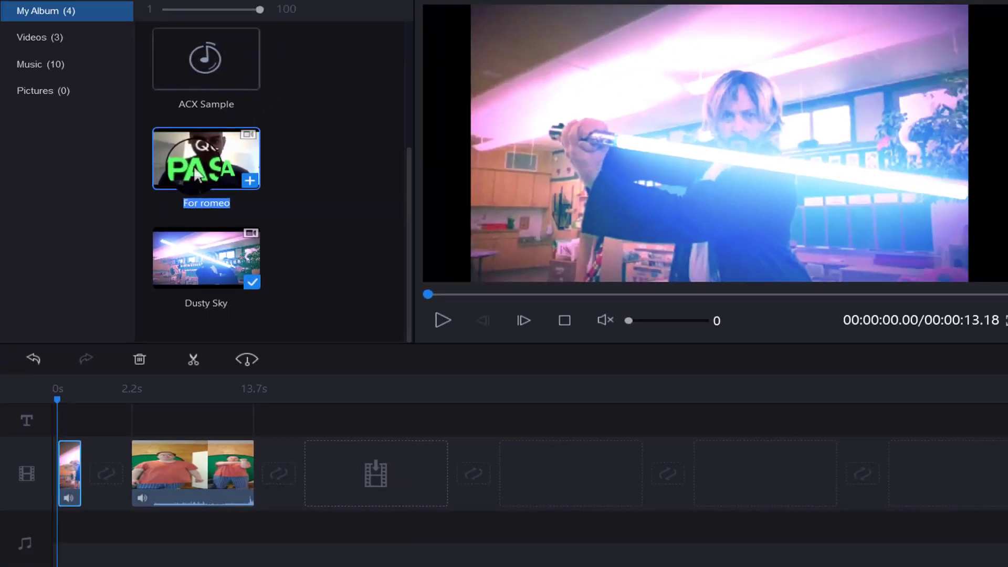
left_click_drag(197, 175, 325, 451)
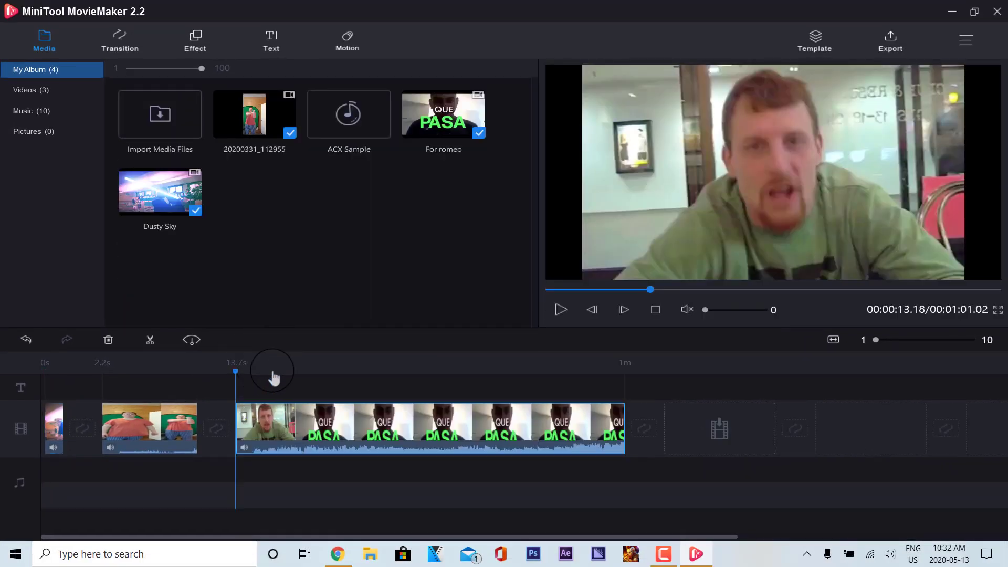
- Split the For romeo clip near its beginning, at 17.2 s on the timeline
left_click(323, 373)
left_click_drag(323, 373, 285, 374)
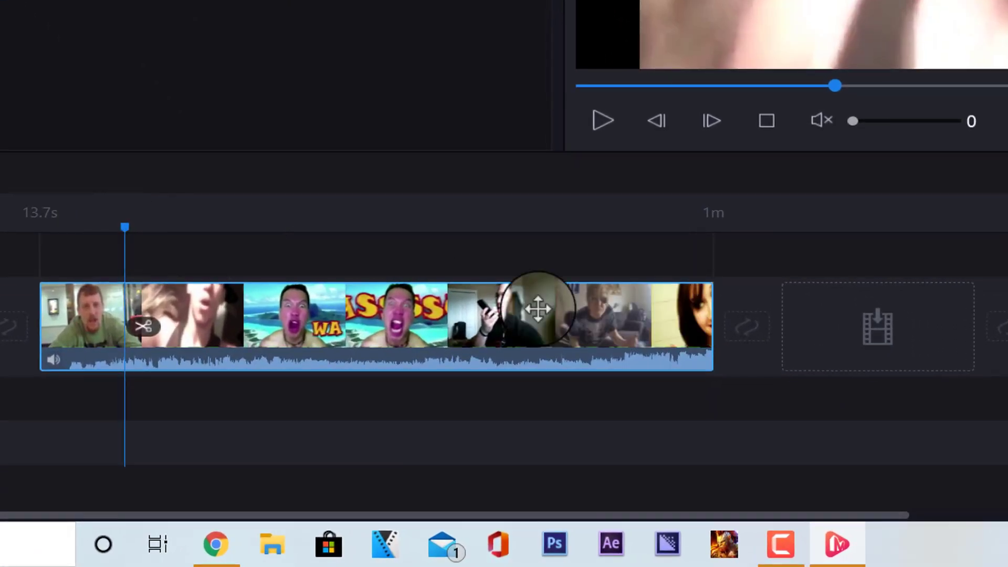
left_click(708, 324)
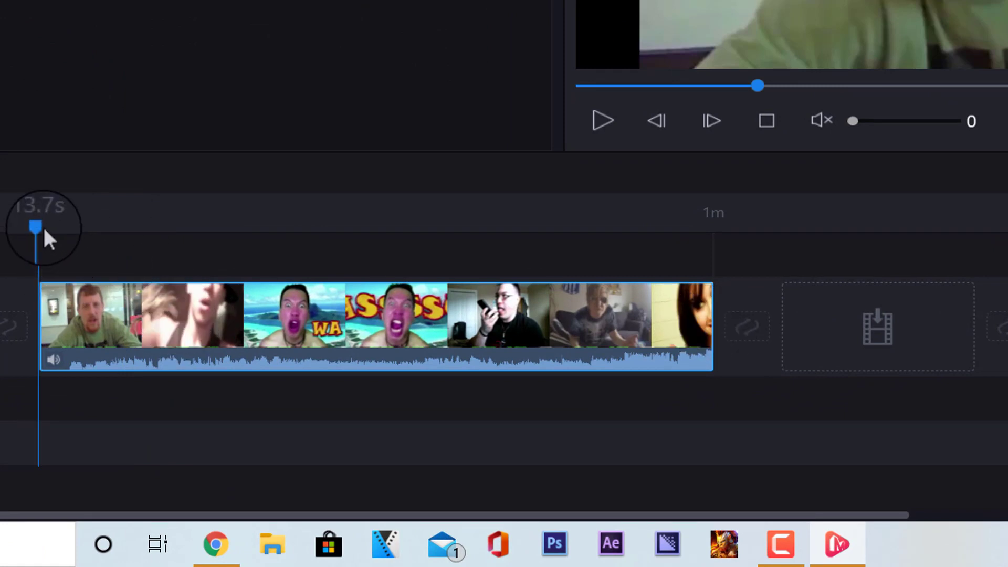
mouse_move(44, 231)
left_mouse_down()
mouse_move(119, 234)
mouse_move(41, 231)
left_mouse_up()
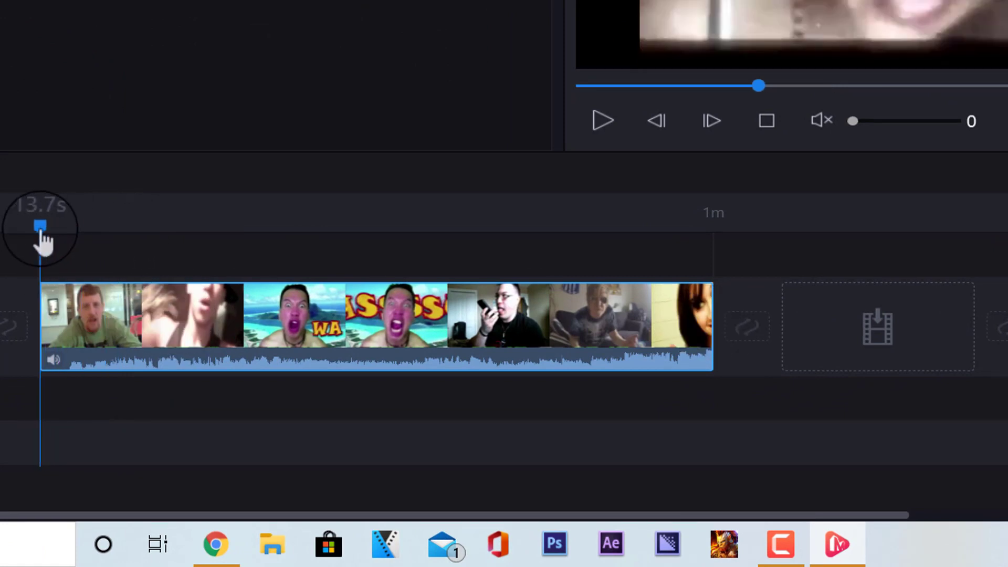
left_click(90, 212)
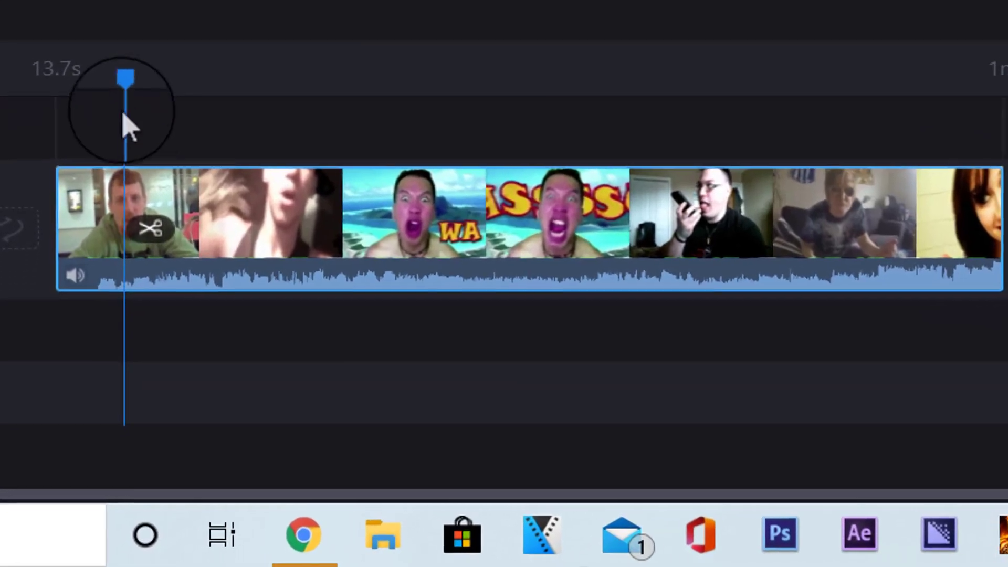
left_click(117, 311)
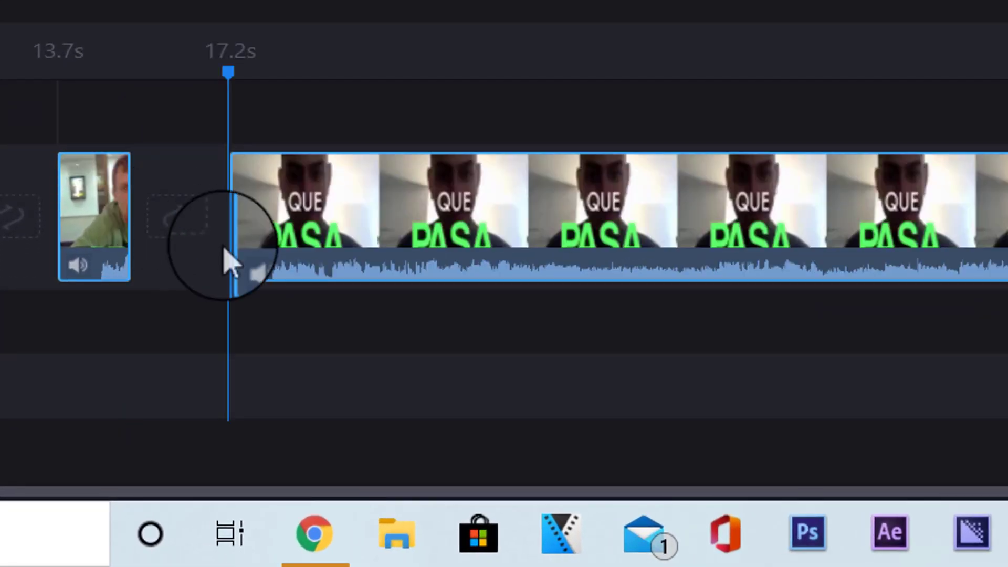
- Delete the long second part of the split For romeo clip
left_click_drag(227, 74, 310, 78)
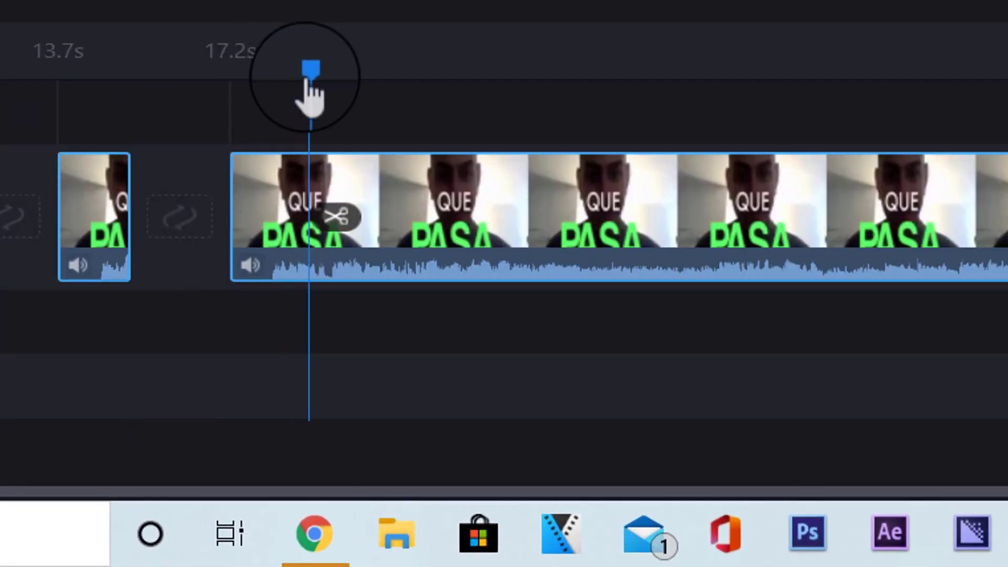
left_click(454, 196)
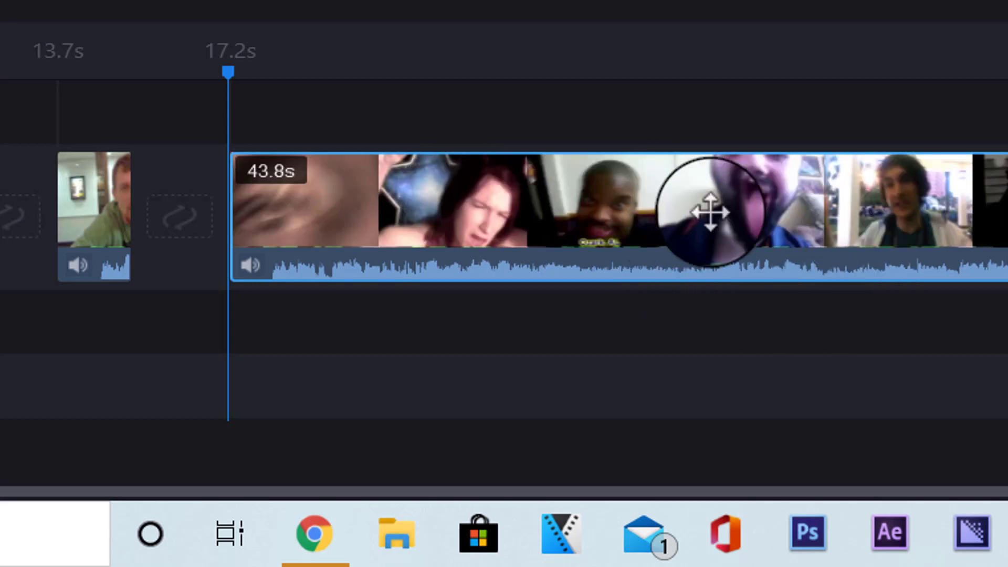
right_click(522, 214)
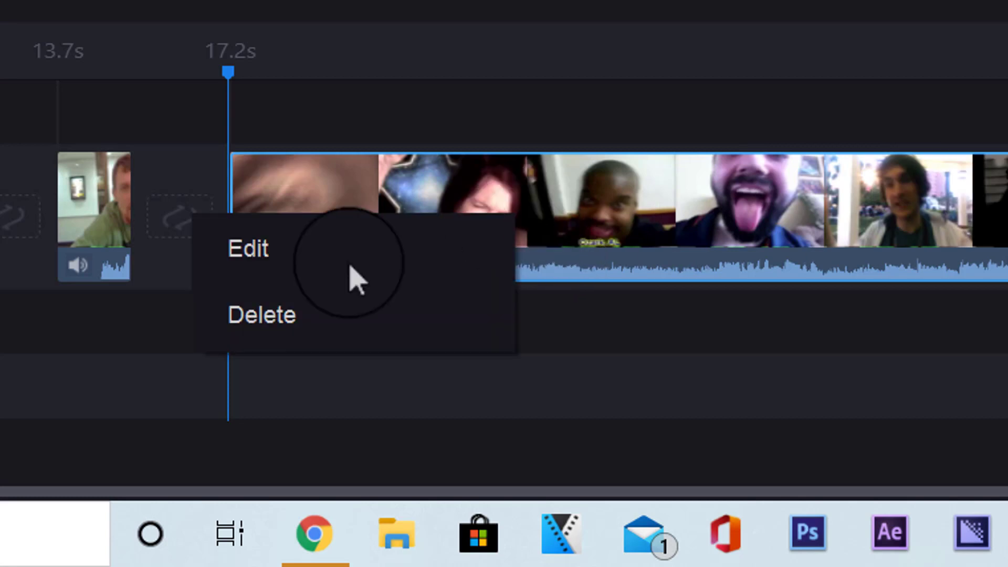
left_click(287, 323)
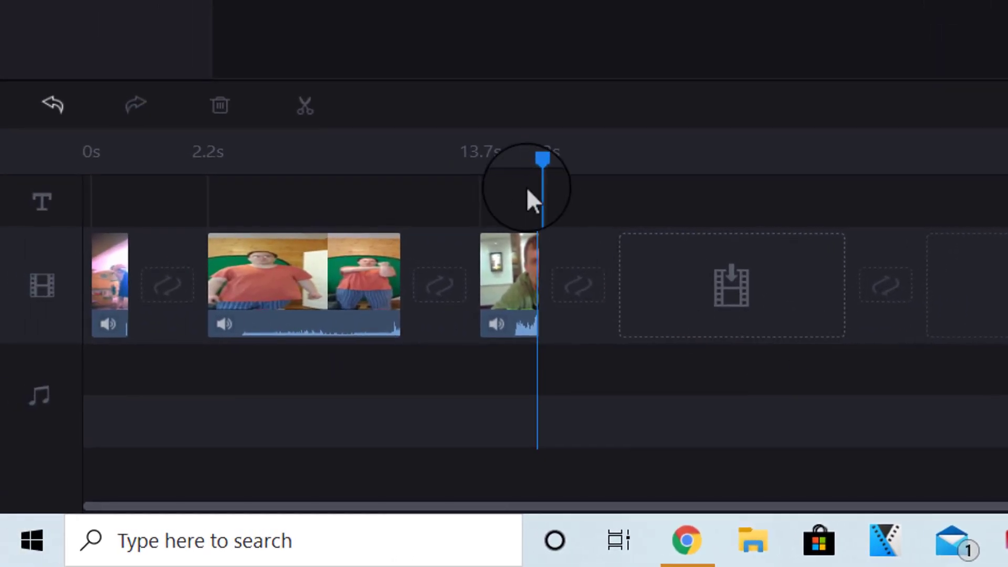
- Scrub back to the end of the second clip and add the Dusty Sky video as the fourth clip
left_click_drag(540, 180, 492, 180)
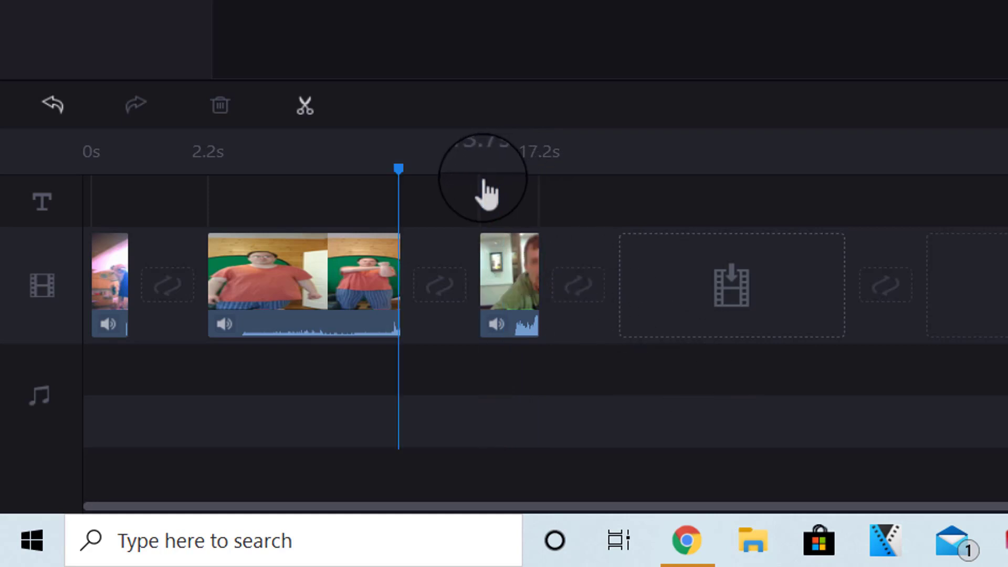
left_click(503, 304)
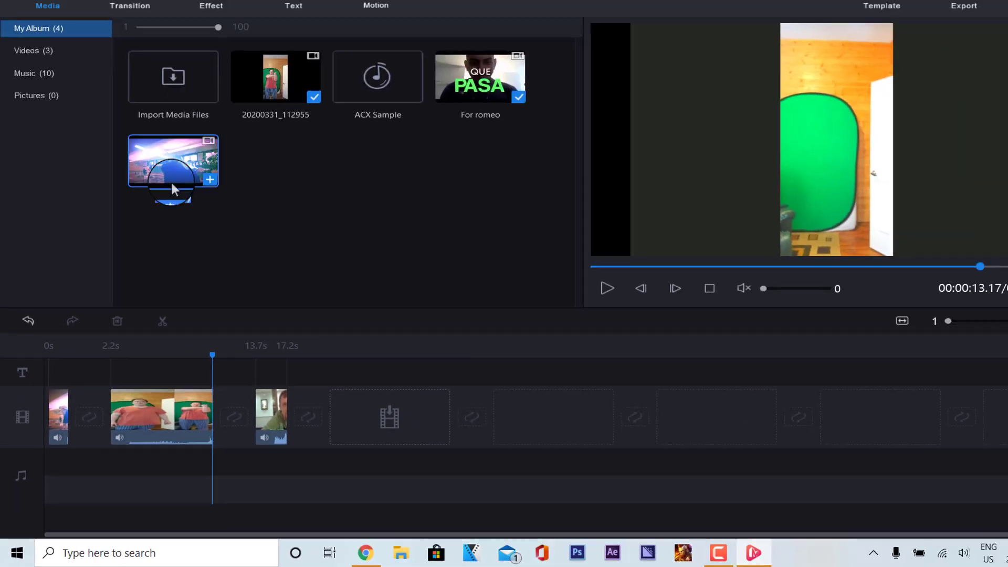
left_click_drag(171, 181, 249, 271)
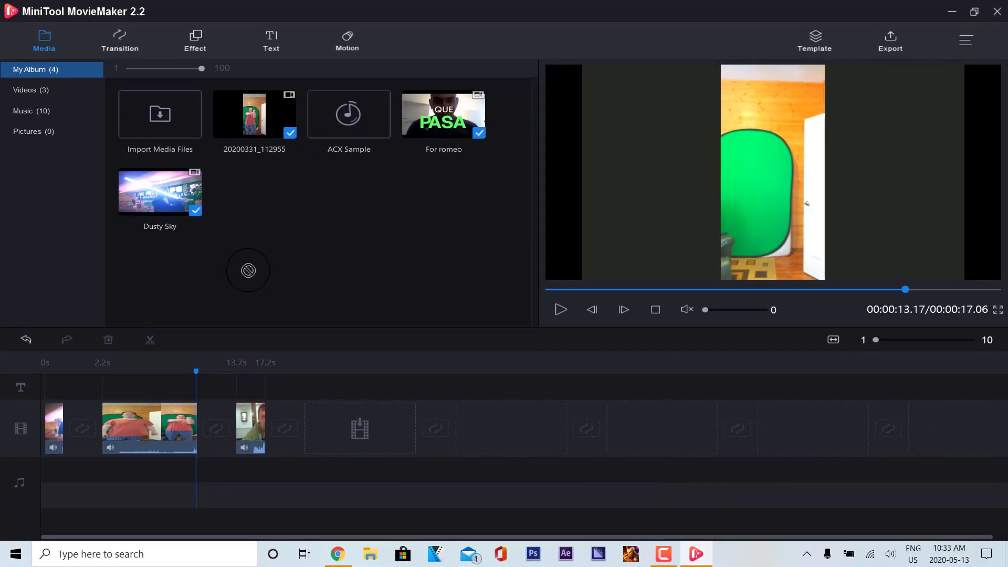
left_click_drag(345, 428, 344, 427)
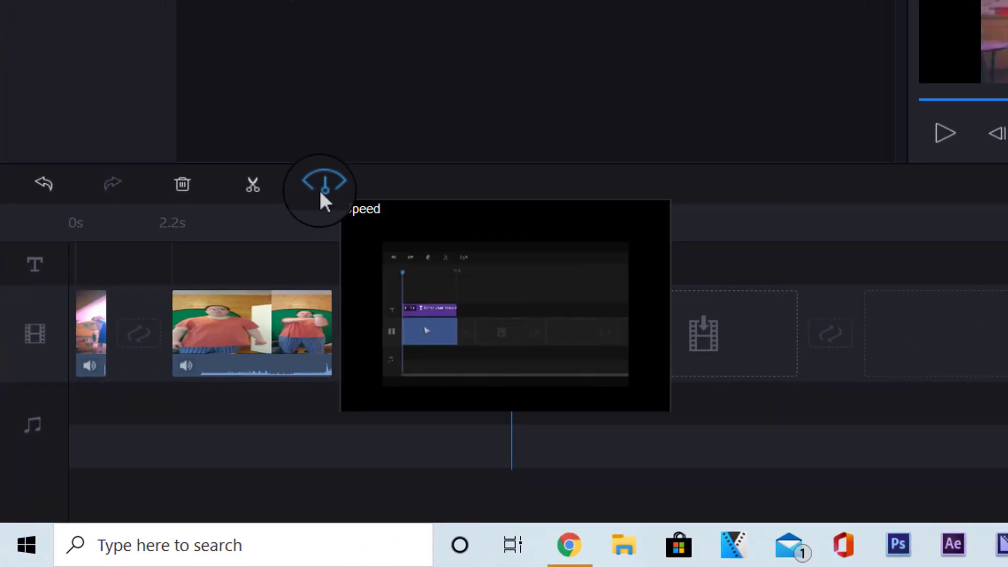
- Slow the fourth clip, Dusty Sky, to 0.5X speed
left_click(321, 191)
mouse_move(293, 214)
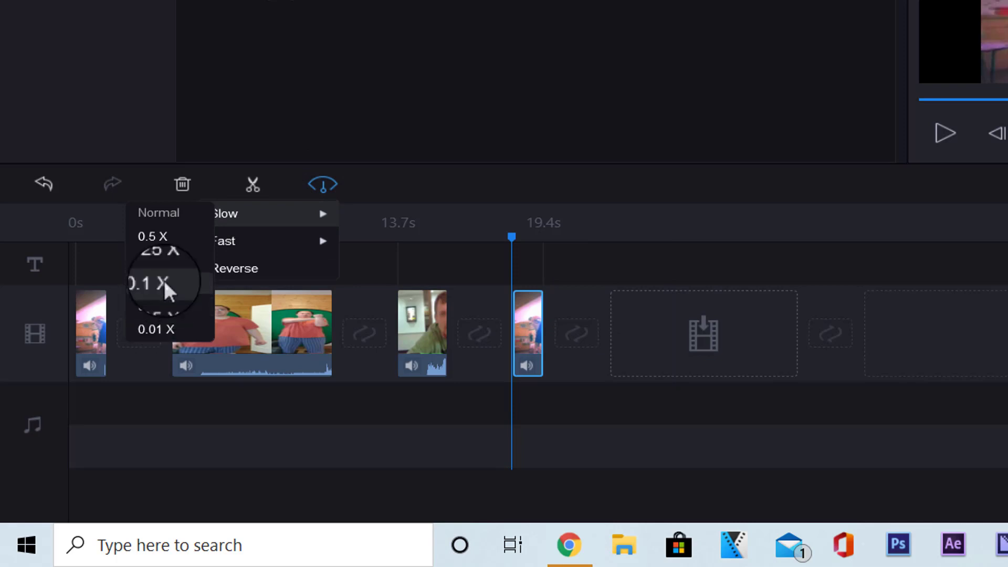
left_click(157, 241)
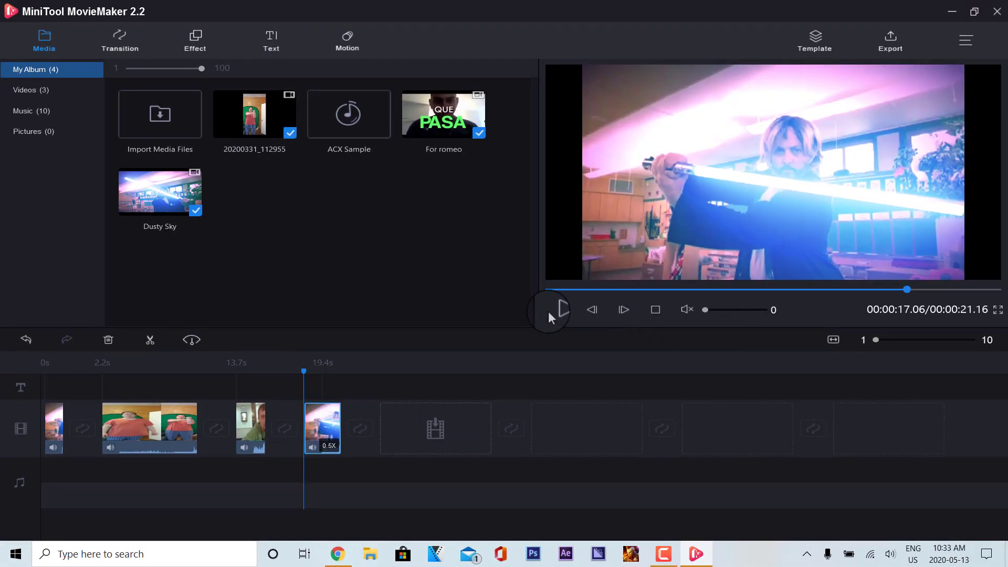
- Preview the slowed fourth clip, then play the normal-speed first clip for comparison and stop playback
left_click(563, 310)
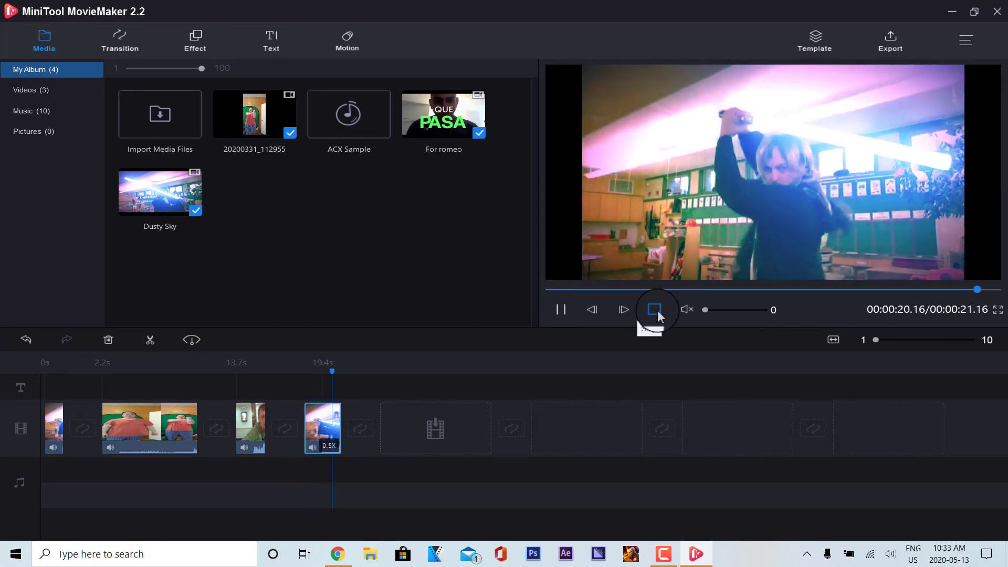
left_click(657, 310)
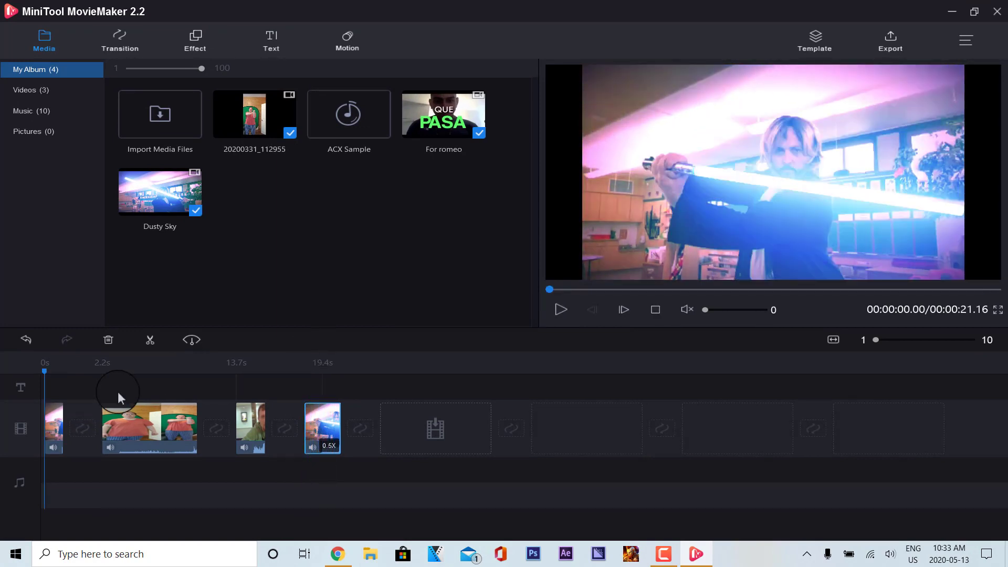
left_click(549, 314)
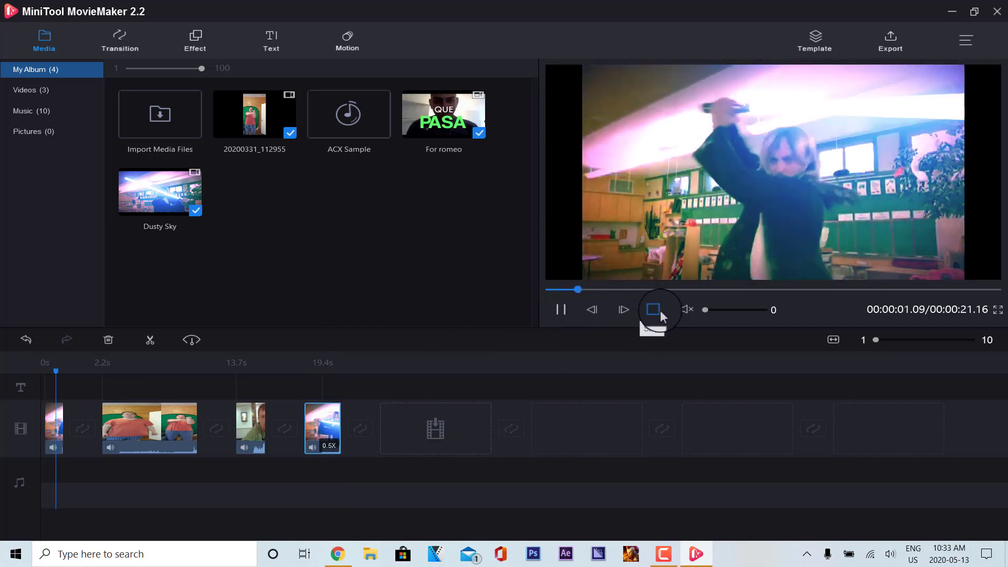
left_click(655, 310)
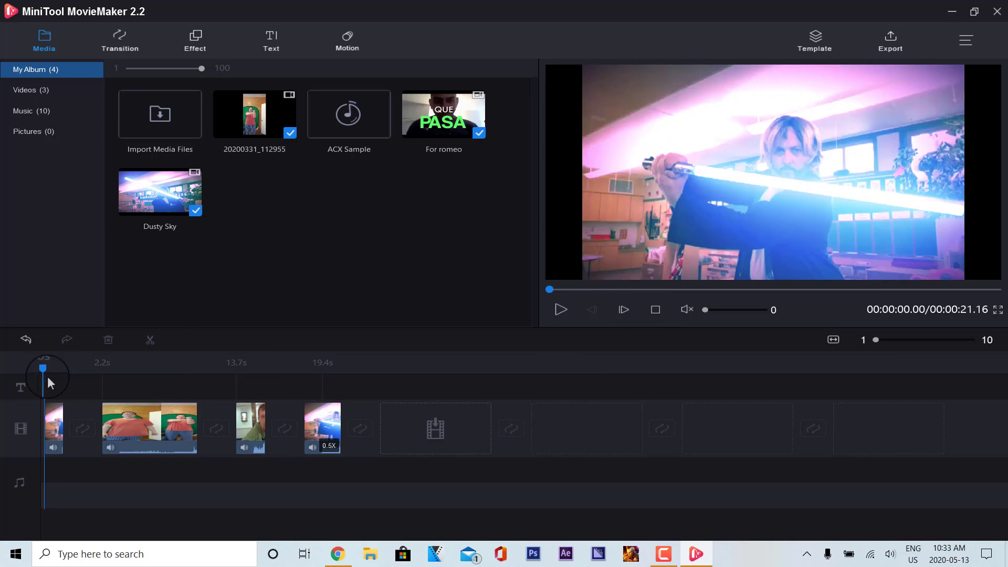
- Slow the fourth clip to 0.01X speed, preview it and stop playback
left_click_drag(50, 383, 315, 387)
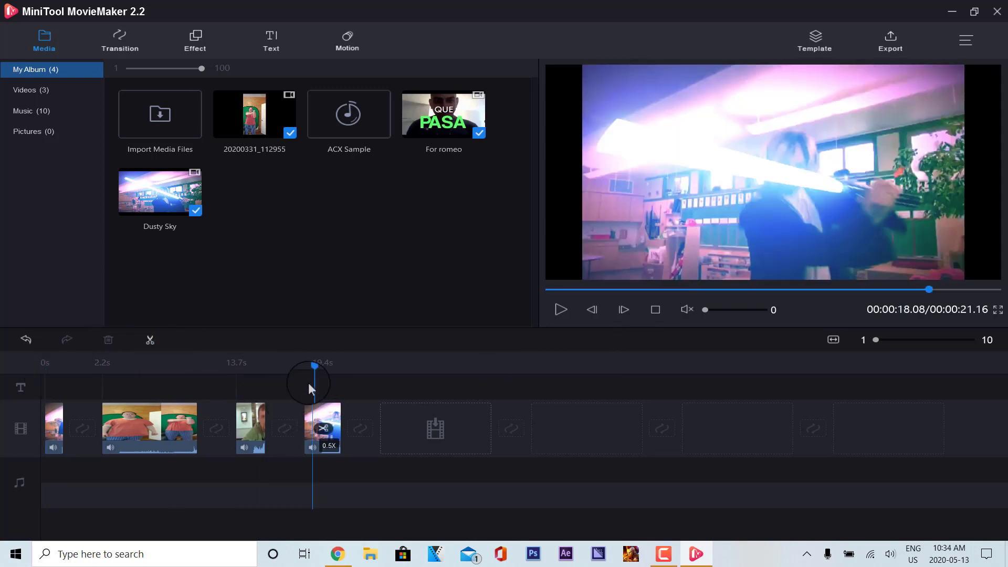
left_click_drag(313, 378, 303, 378)
left_click(191, 340)
mouse_move(171, 360)
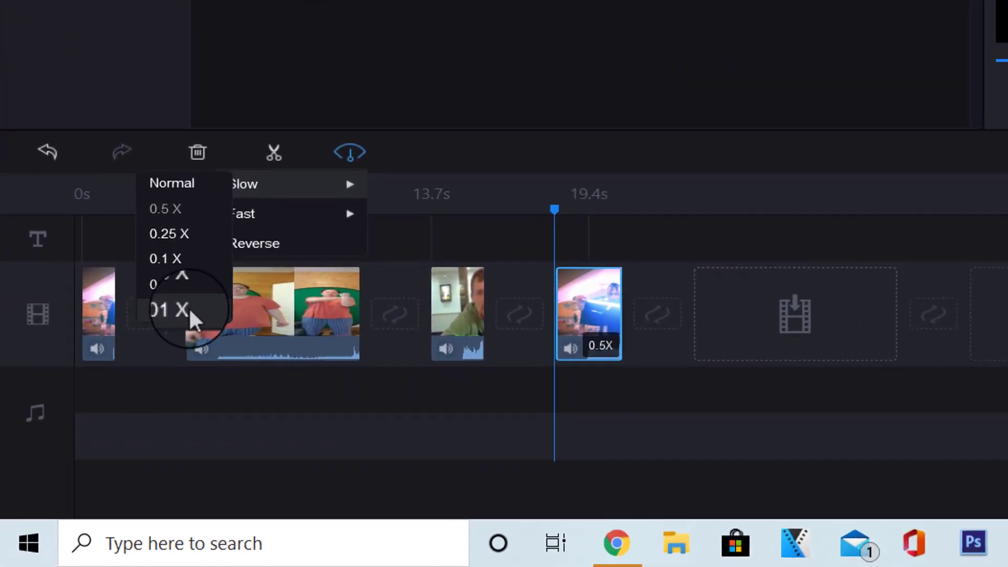
left_click(103, 425)
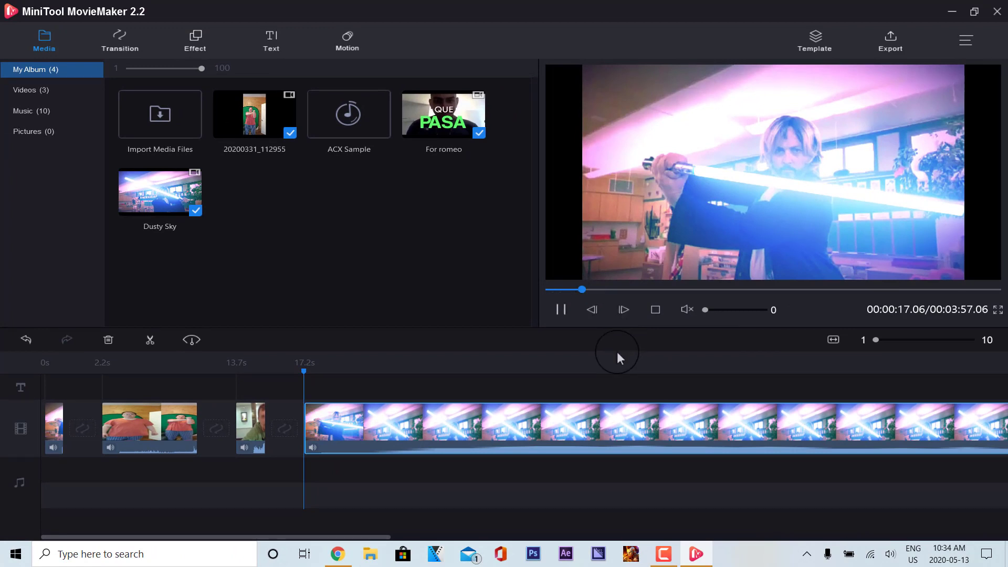
left_click(657, 310)
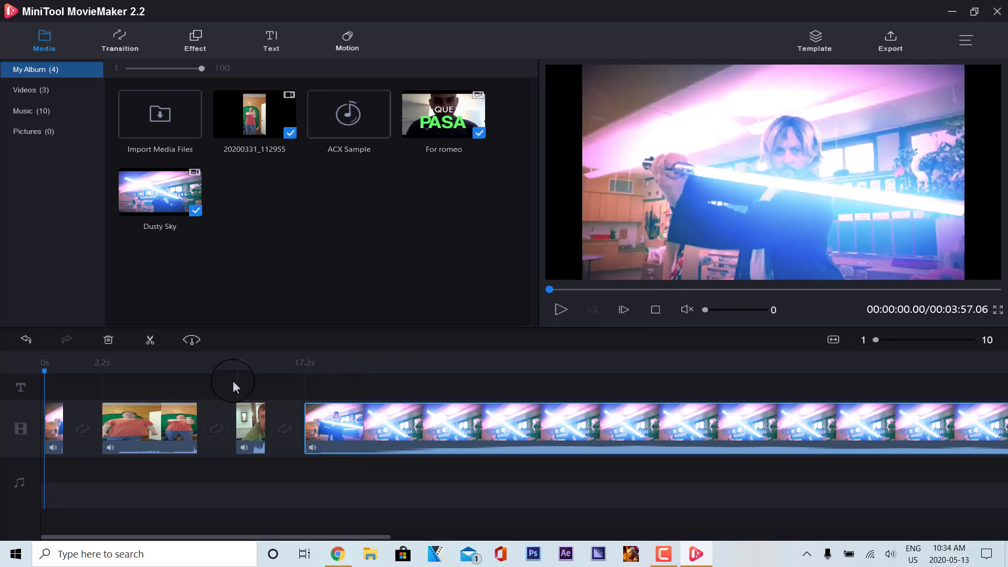
- Set the fourth clip's speed to 0.25X, preview it and stop playback
left_click(198, 338)
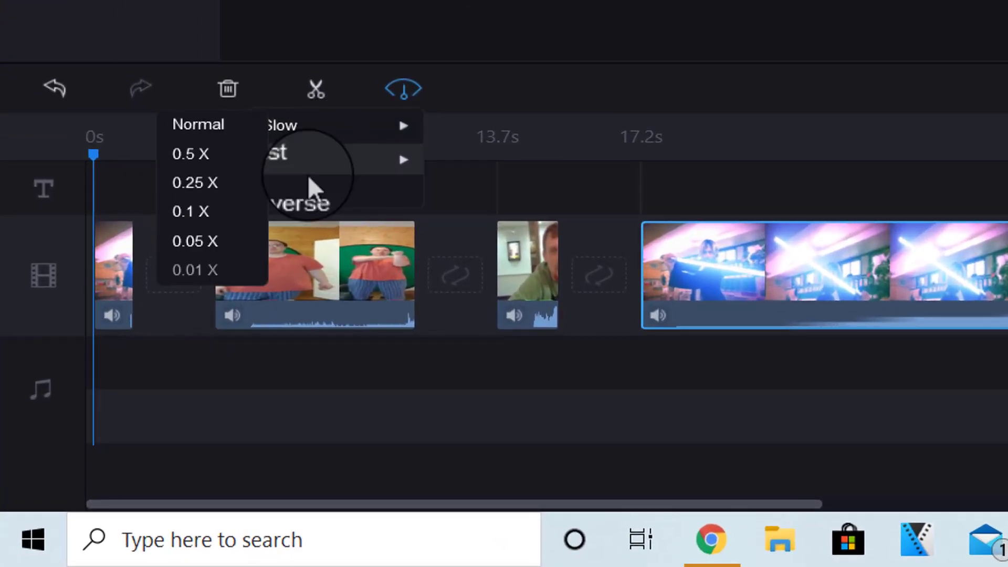
mouse_move(390, 132)
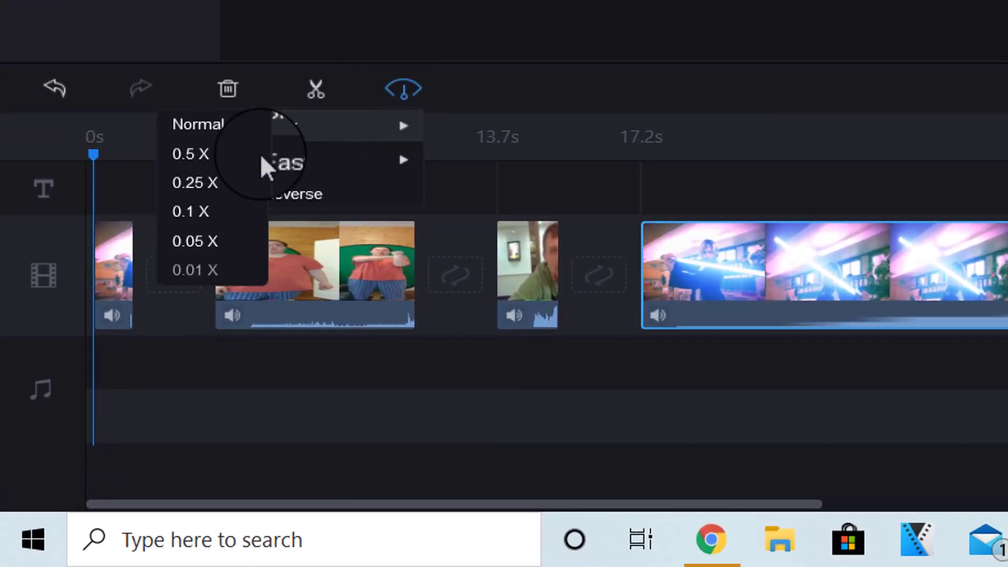
left_click(227, 184)
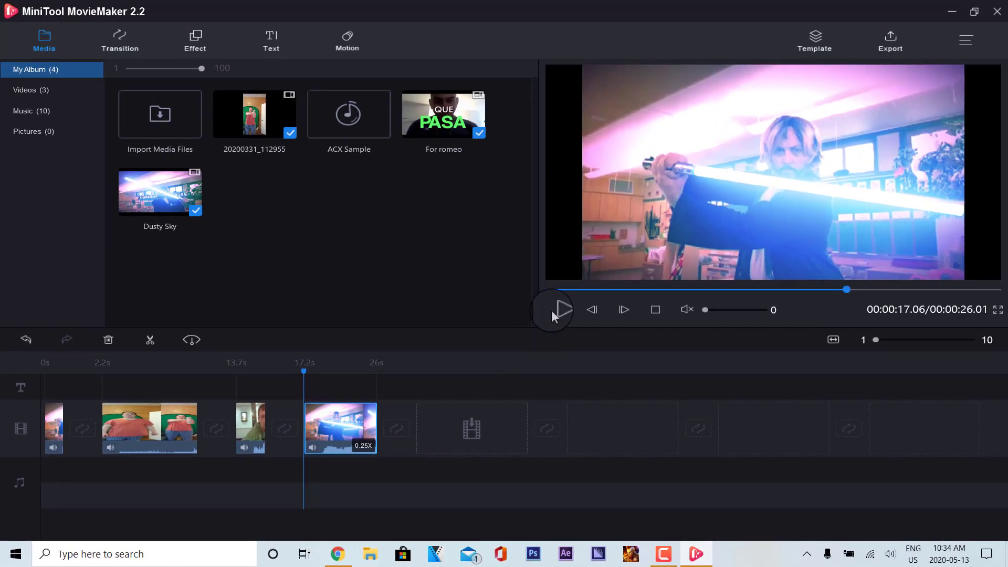
left_click(552, 311)
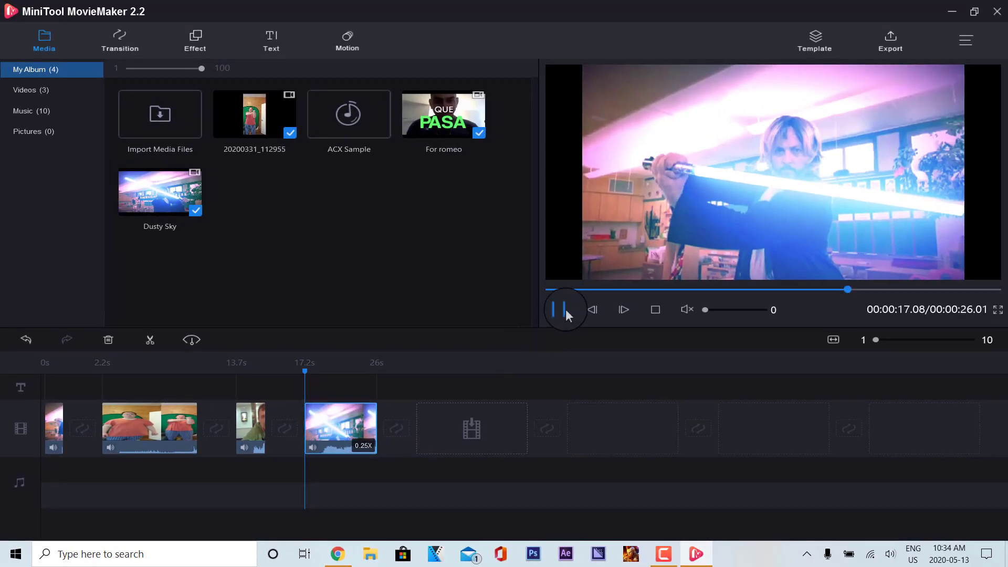
left_click(659, 310)
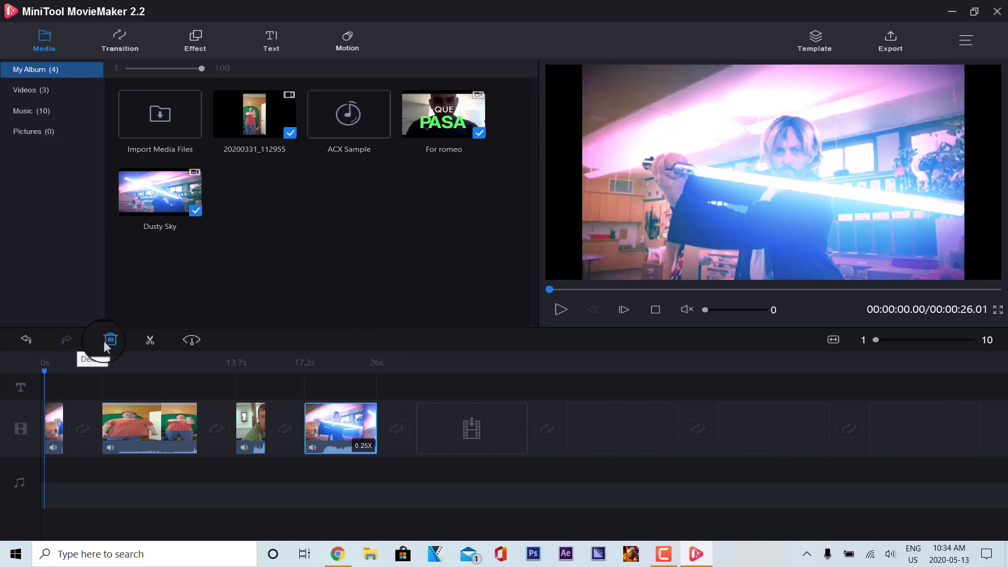
- Delete the second clip from the video track and undo the deletion
left_click(150, 428)
left_click(110, 340)
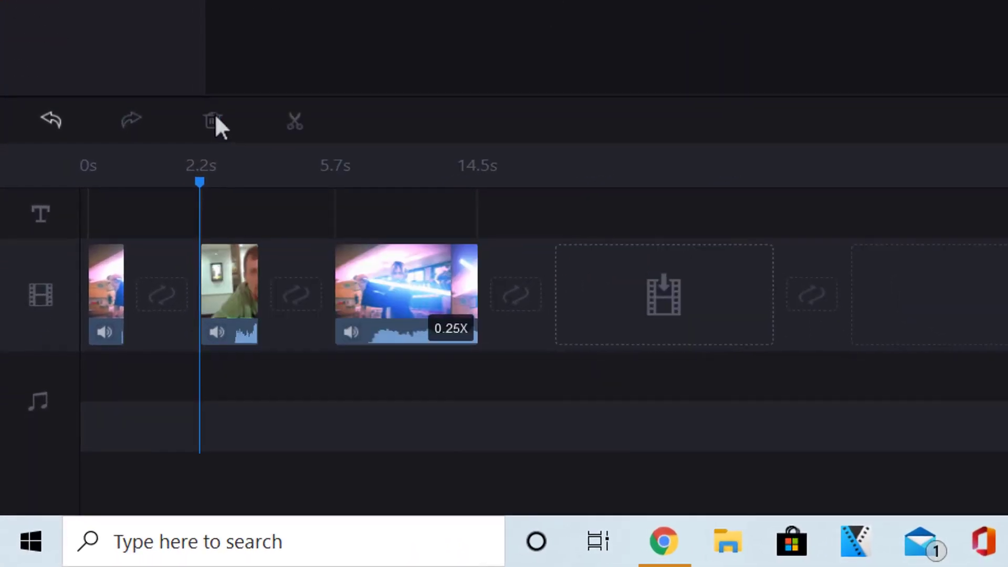
left_click(51, 122)
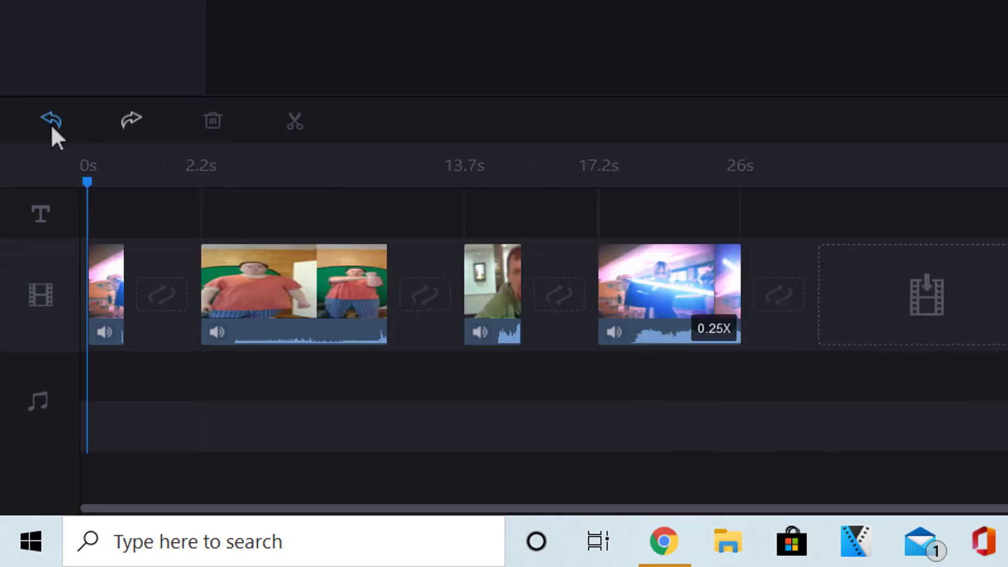
- Redo the deletion of the second clip and delete the 3.5 s clip that takes its place on the video track
left_click(134, 125)
left_click(232, 284)
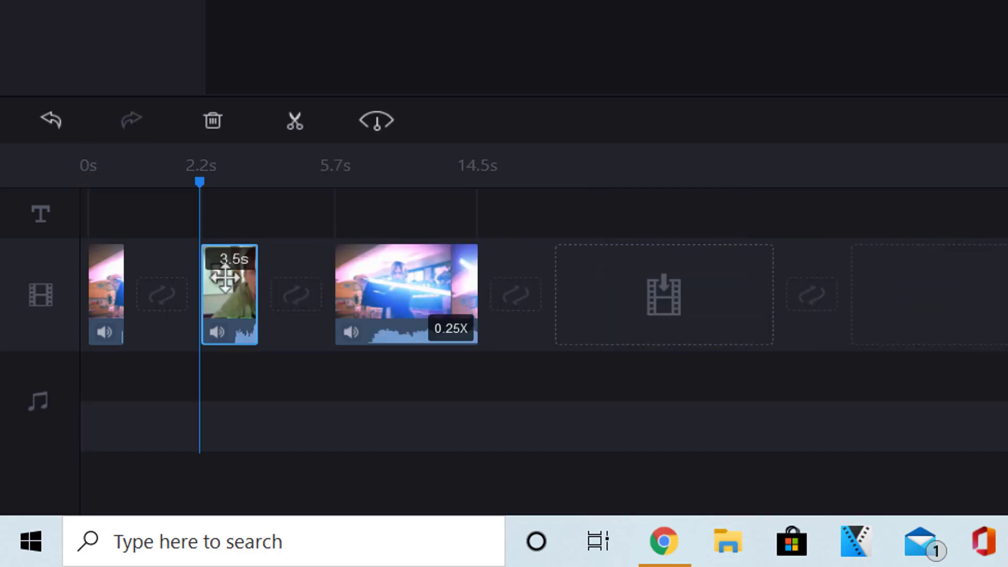
left_click(213, 121)
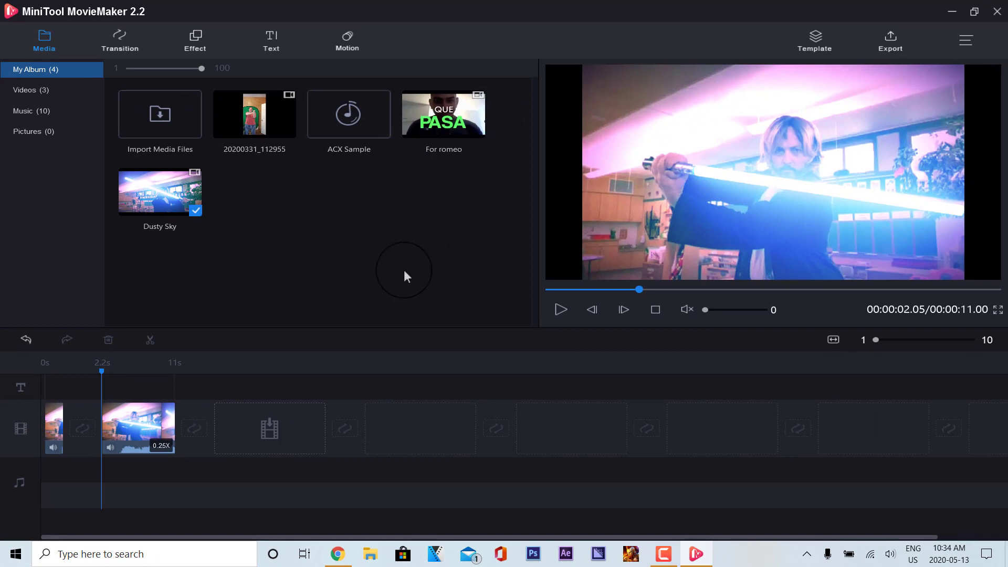
- Add ACX Sample to the start of the music track, preview the project briefly and stop playback
left_click(338, 134)
left_click_drag(340, 129, 72, 498)
left_click_drag(333, 174, 293, 175)
left_click_drag(53, 481, 58, 493)
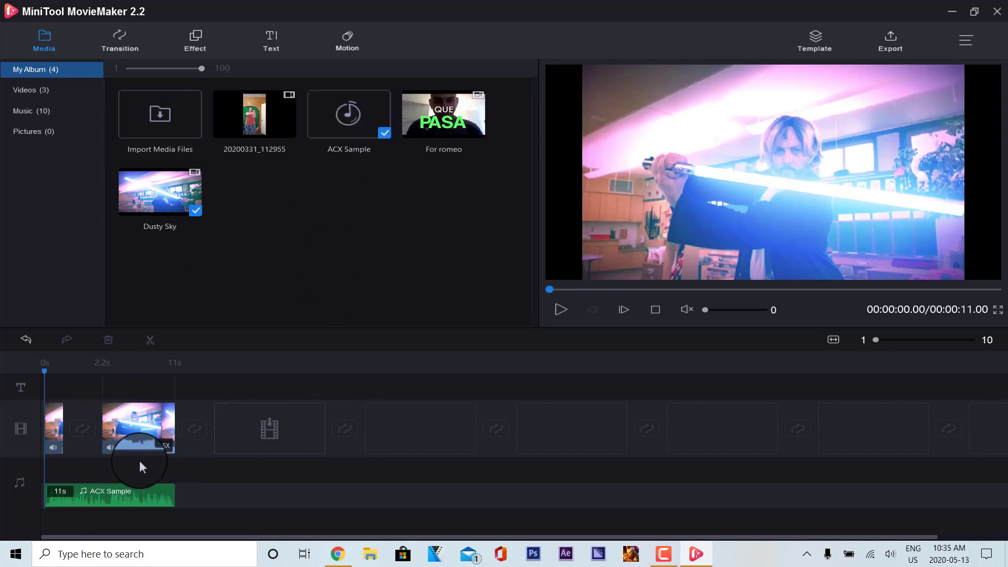
left_click(561, 309)
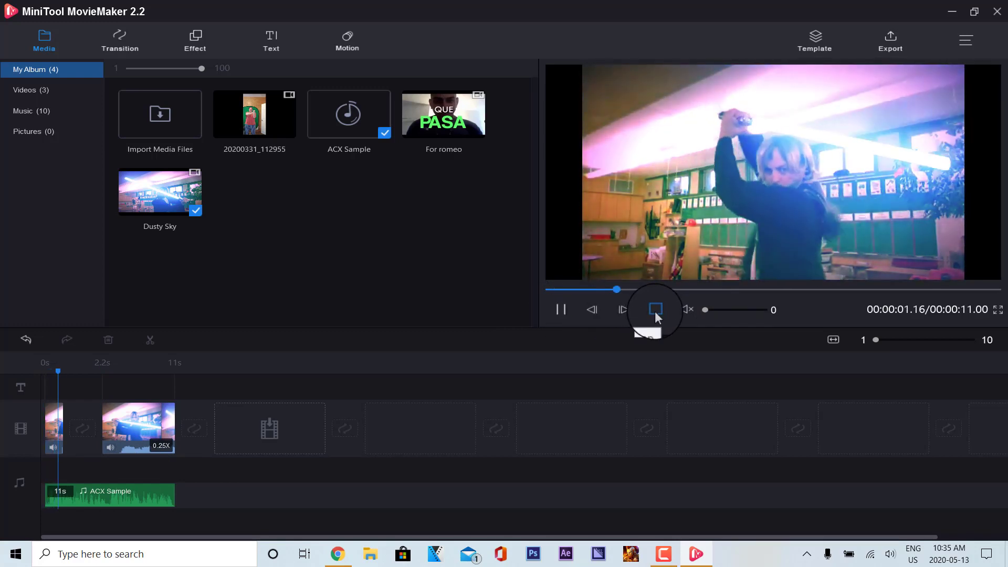
left_click(656, 310)
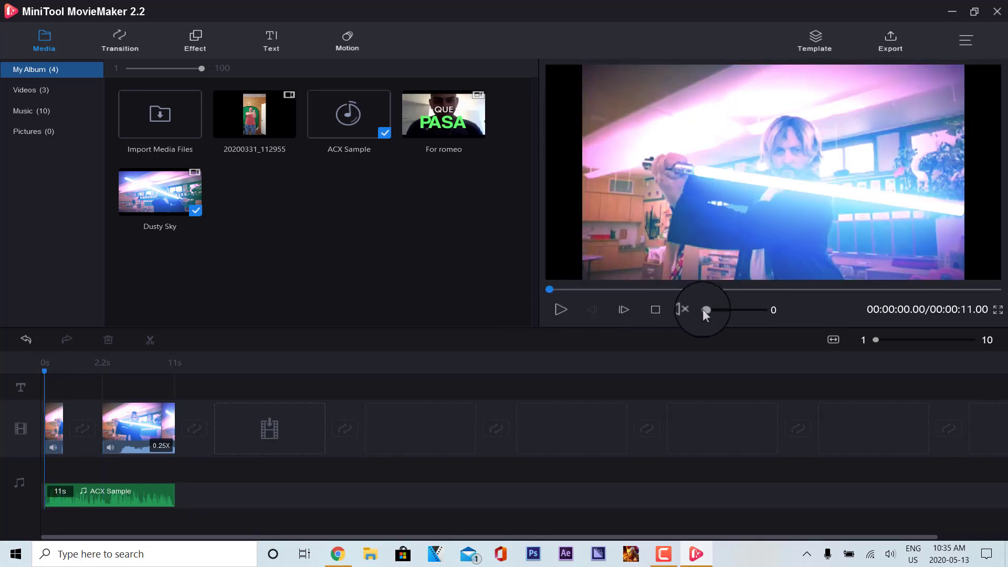
mouse_move(704, 310)
left_mouse_down()
mouse_move(720, 310)
mouse_move(700, 311)
left_mouse_up()
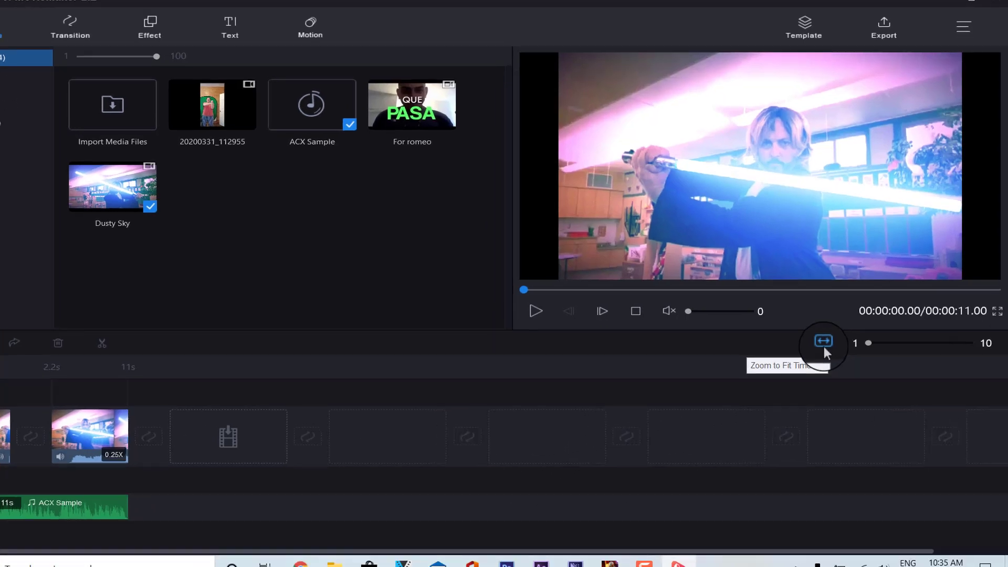
- Split the first clip and the music at 0.4 s and 1.8 s, and split the music once more shortly after 2.2 s
left_click(835, 339)
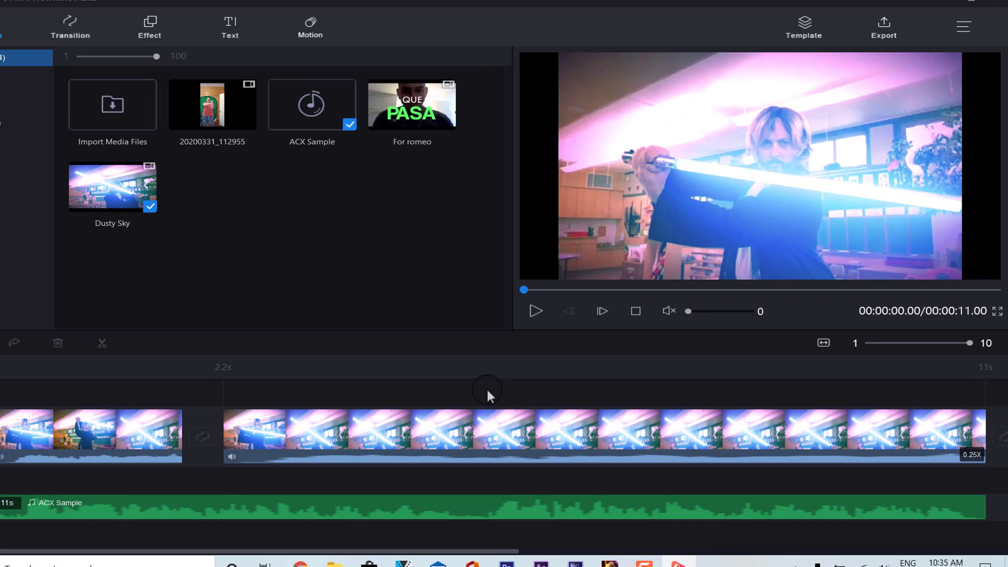
left_click(401, 449)
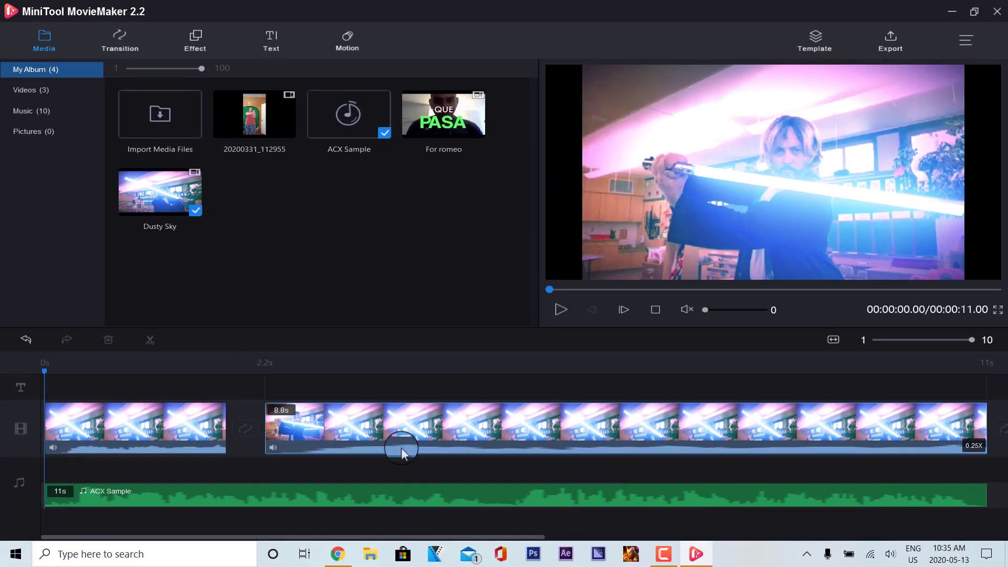
left_click(973, 341)
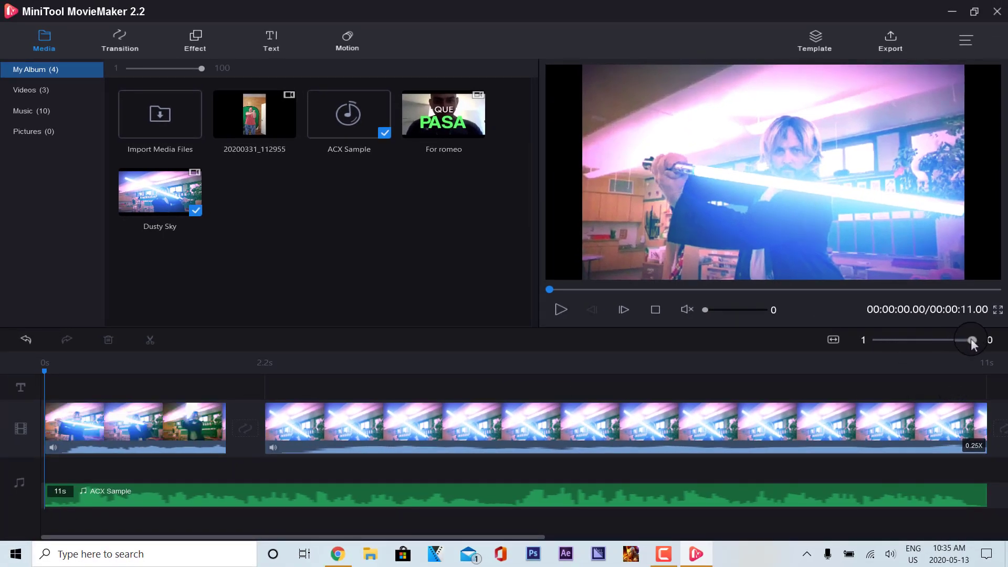
left_click_drag(950, 340, 977, 360)
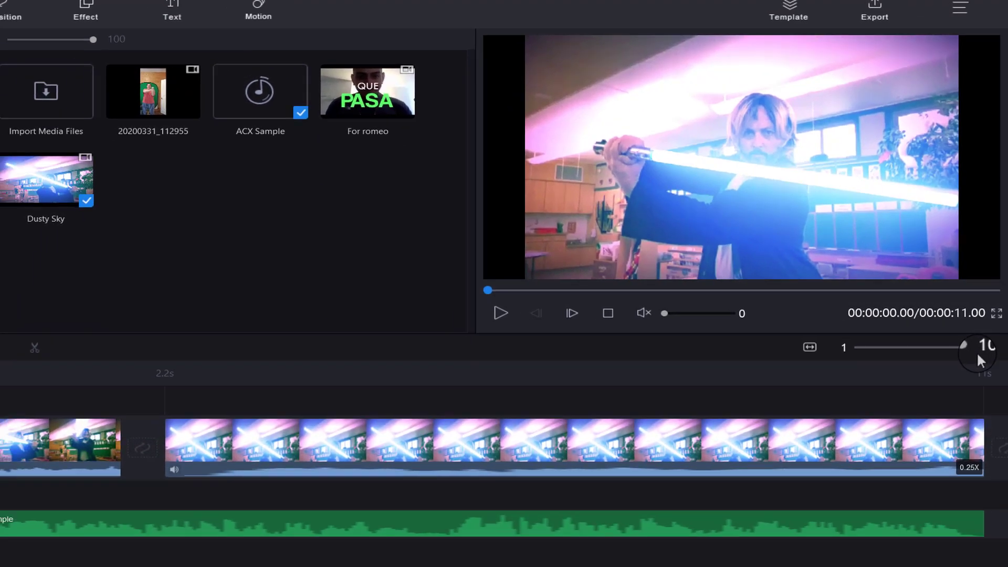
left_click(43, 374)
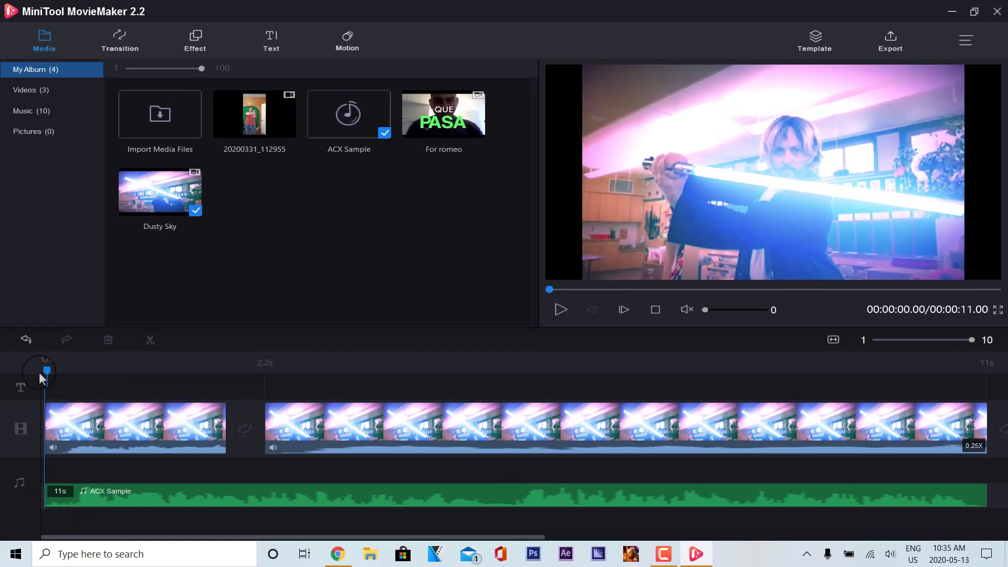
left_click_drag(44, 374, 71, 383)
left_click(75, 423)
left_click(70, 371)
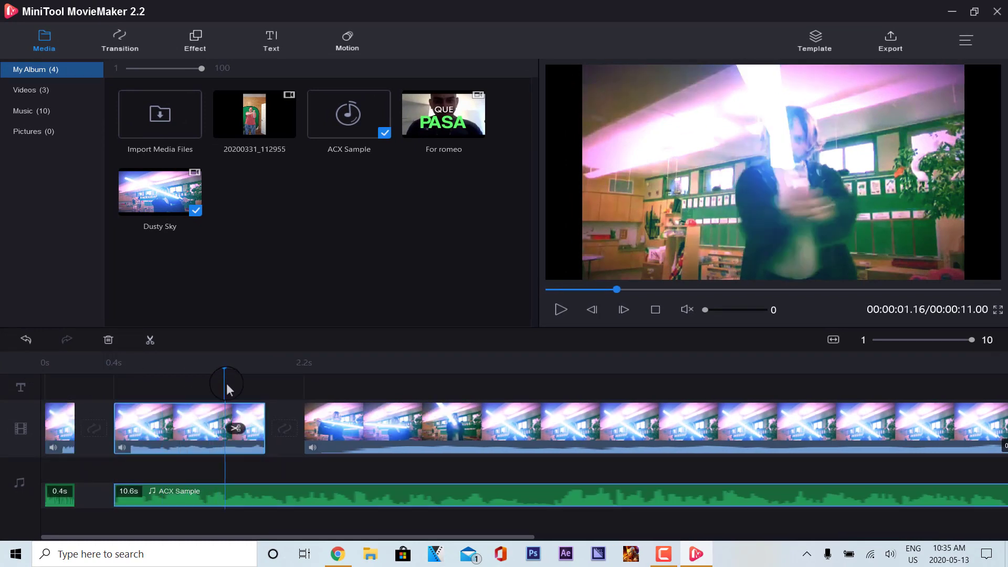
left_click(236, 429)
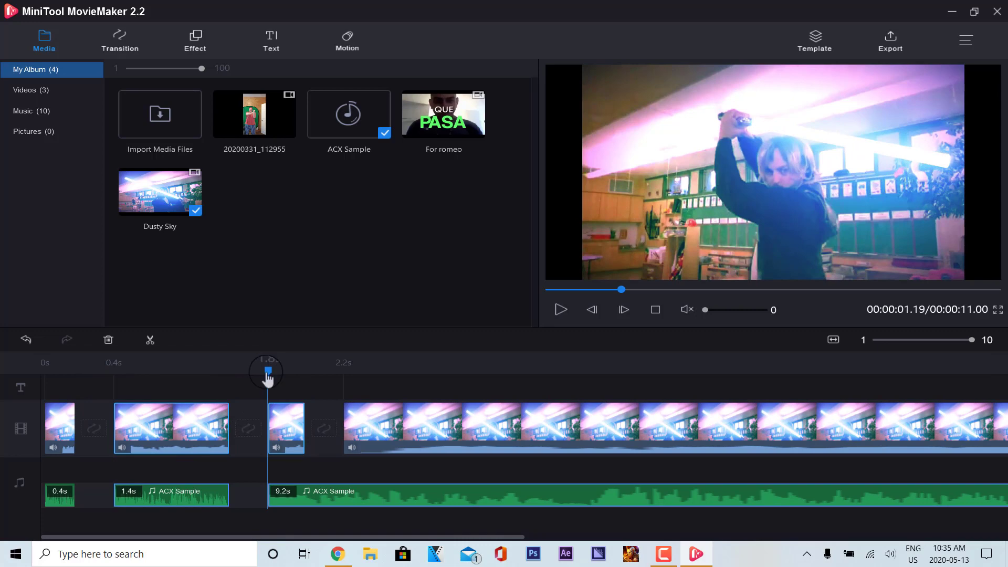
left_click(380, 374)
left_click(391, 429)
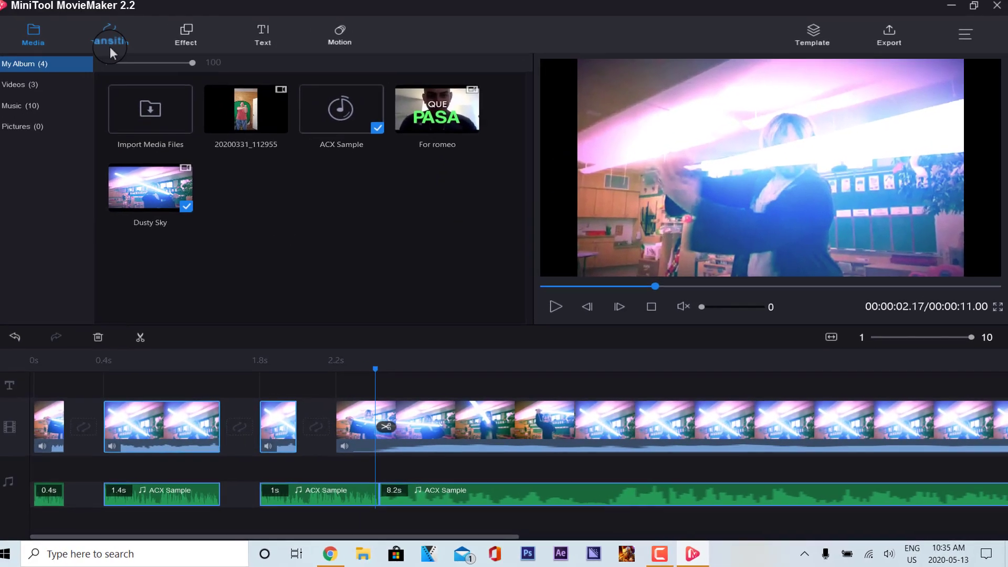
- Place the Blind transition before the fourth clip, CircleOpen before the third and ChessBoards before the second, then preview them and pause
left_click(115, 48)
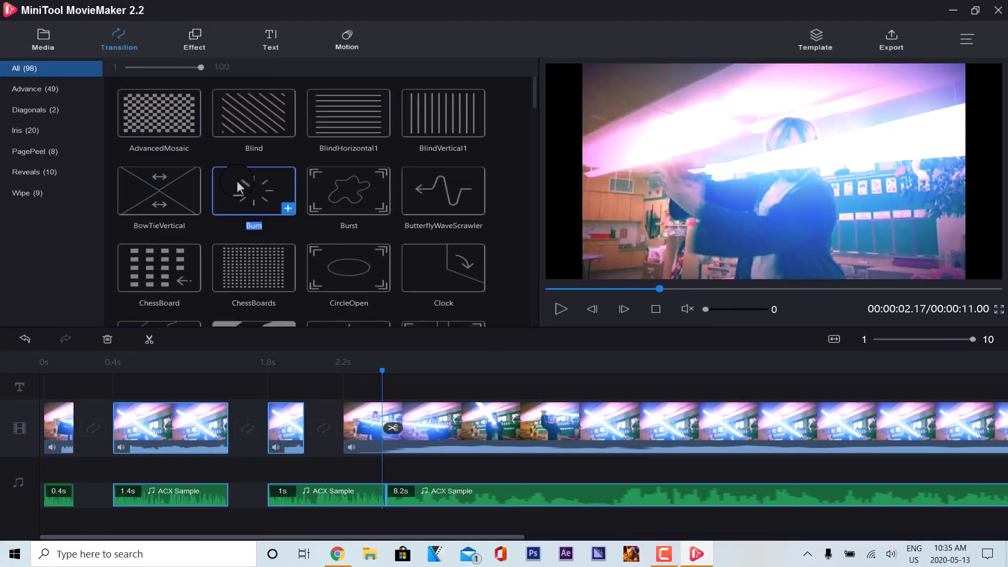
left_click_drag(238, 181, 314, 391)
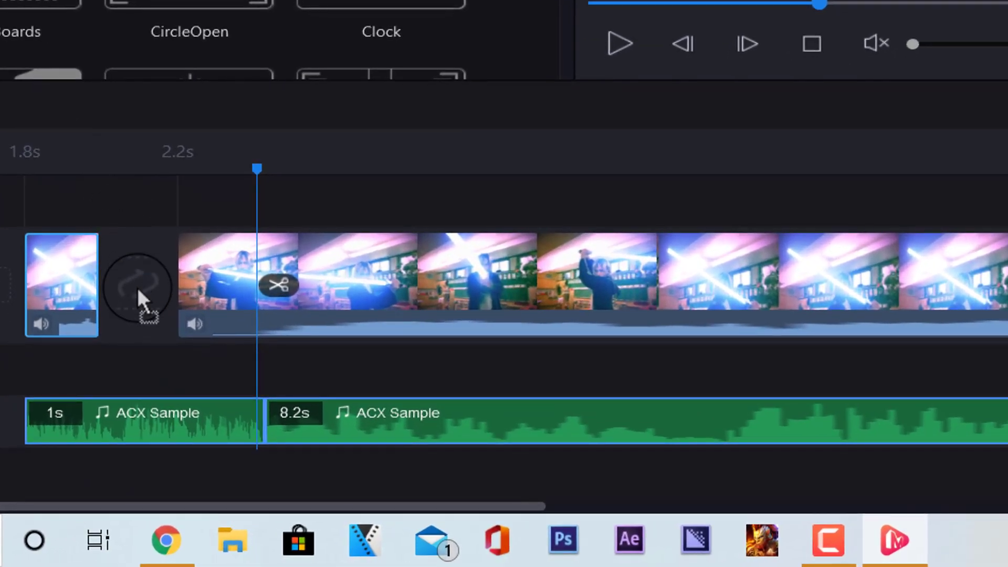
left_click_drag(137, 288, 137, 288)
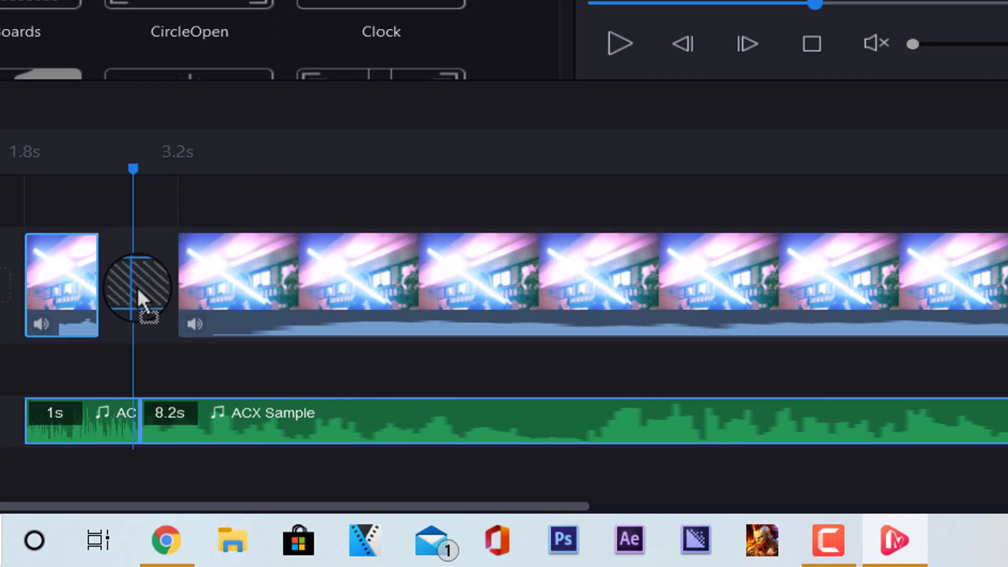
left_click_drag(138, 166, 0, 173)
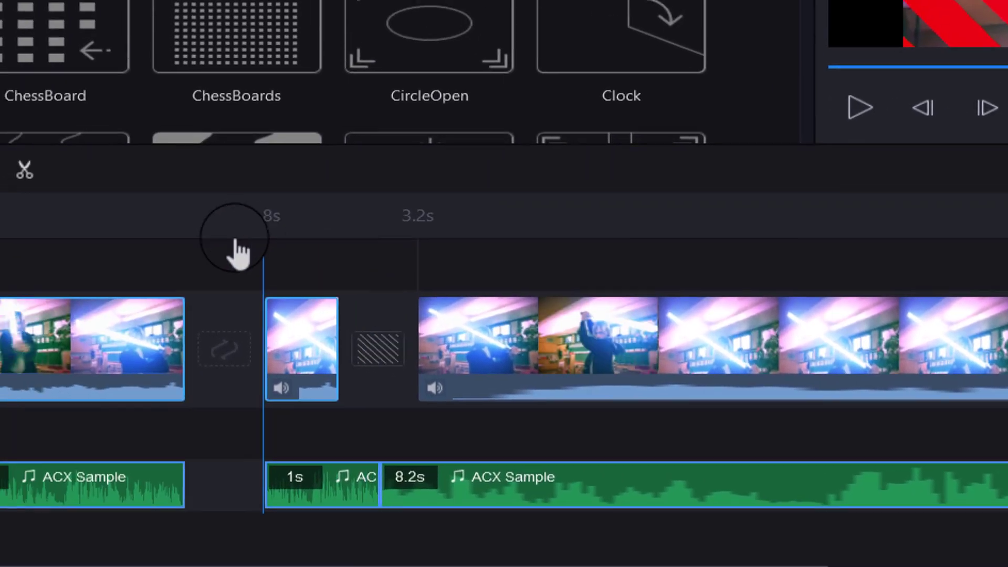
left_click_drag(478, 43, 282, 368)
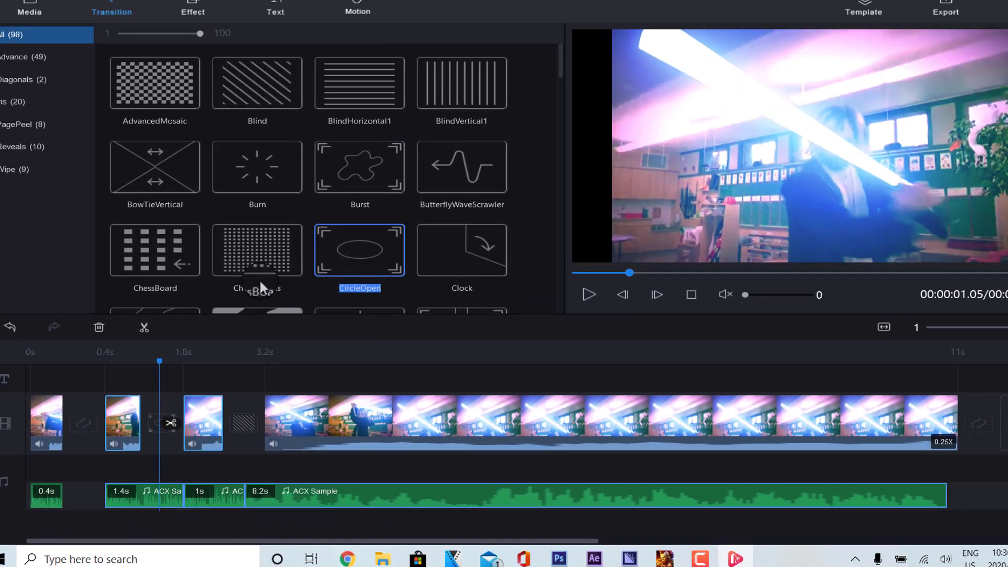
left_click_drag(285, 133, 0, 370)
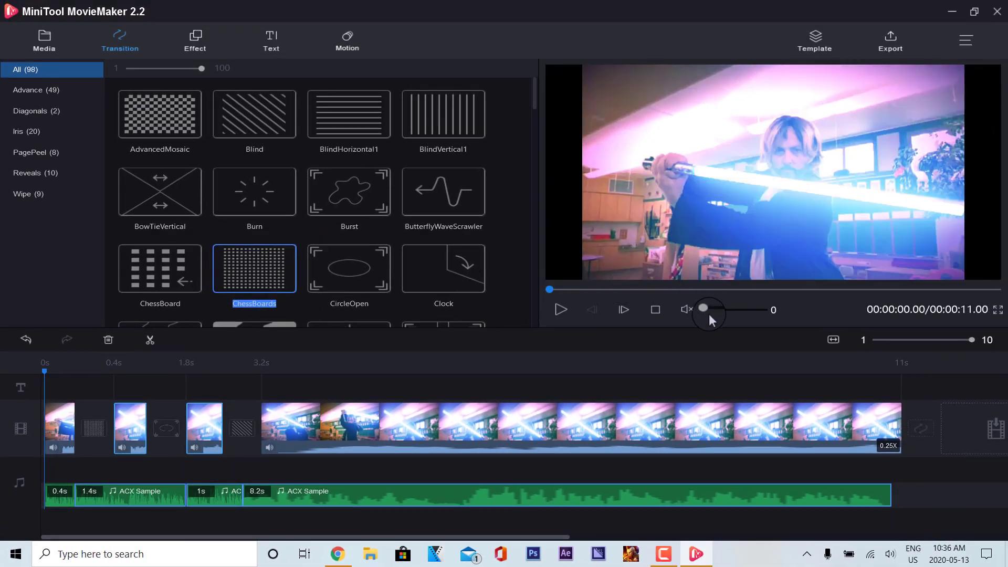
left_click(561, 311)
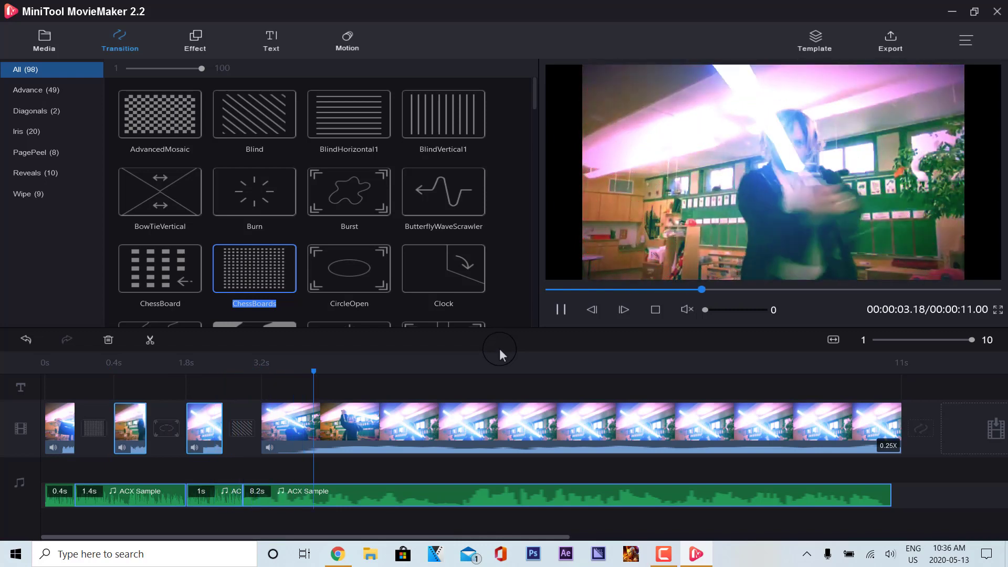
left_click(568, 310)
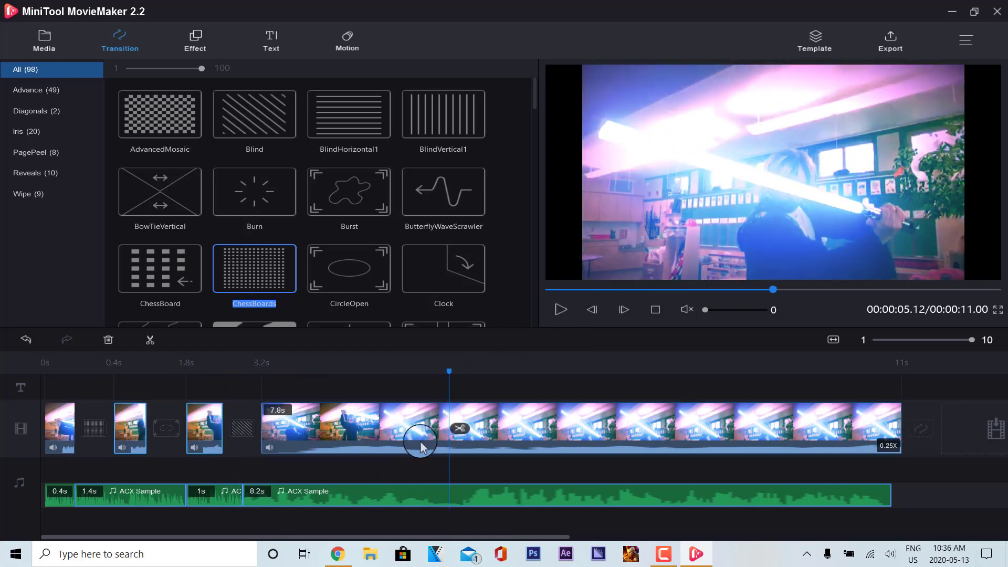
- Split the music at the paused playhead and split the 0.25X clip at 4.6 s
left_click(460, 430)
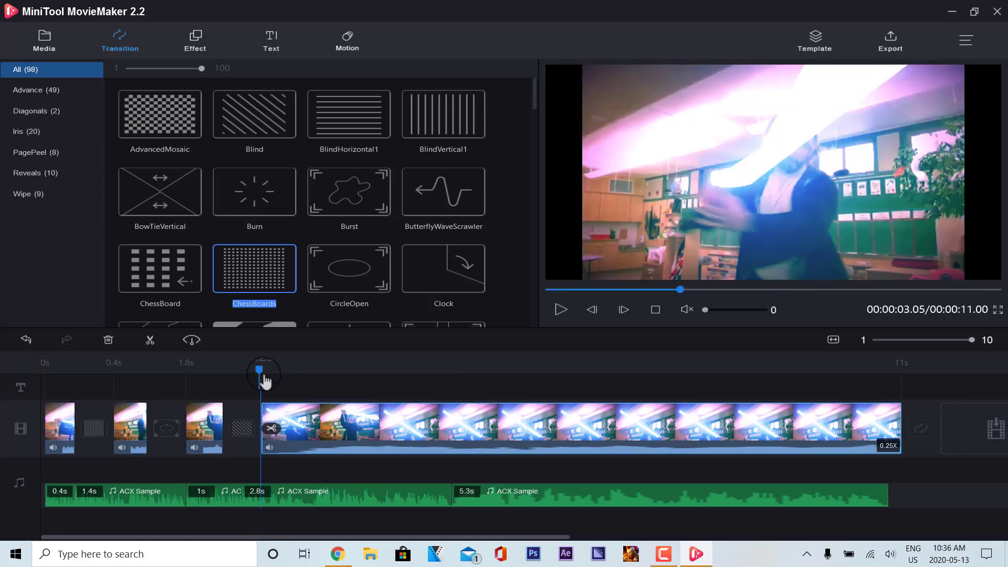
left_click_drag(265, 382, 377, 380)
left_click(389, 428)
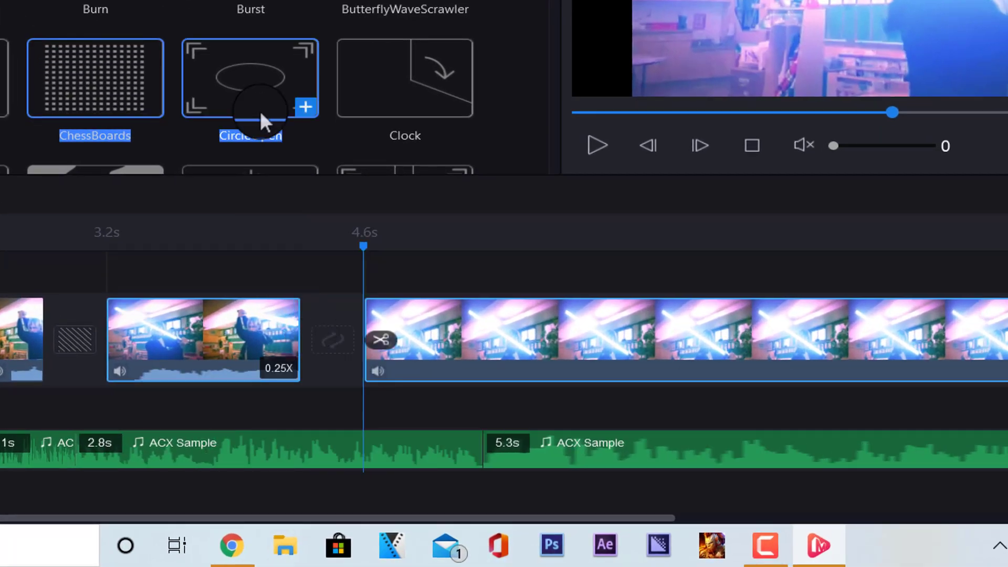
- Add the Clock transition between the two 0.25X pieces, preview it and stop playback
left_click_drag(418, 89, 338, 339)
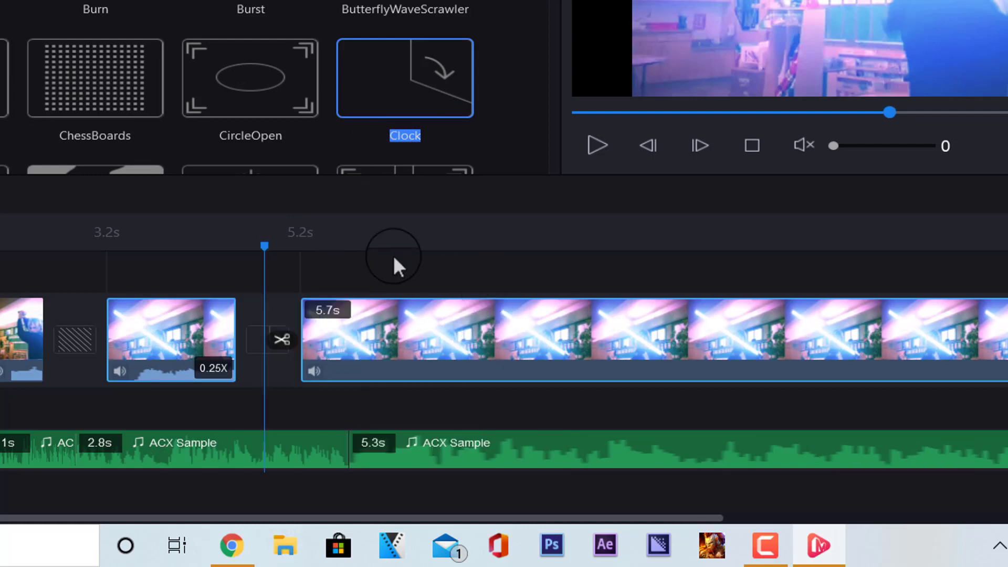
left_click_drag(265, 247, 131, 245)
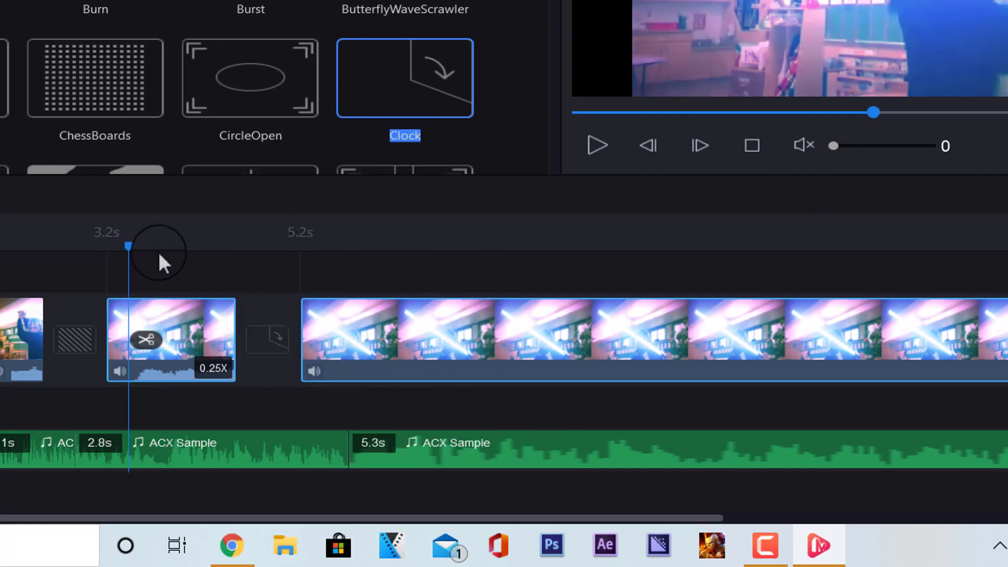
left_click(597, 145)
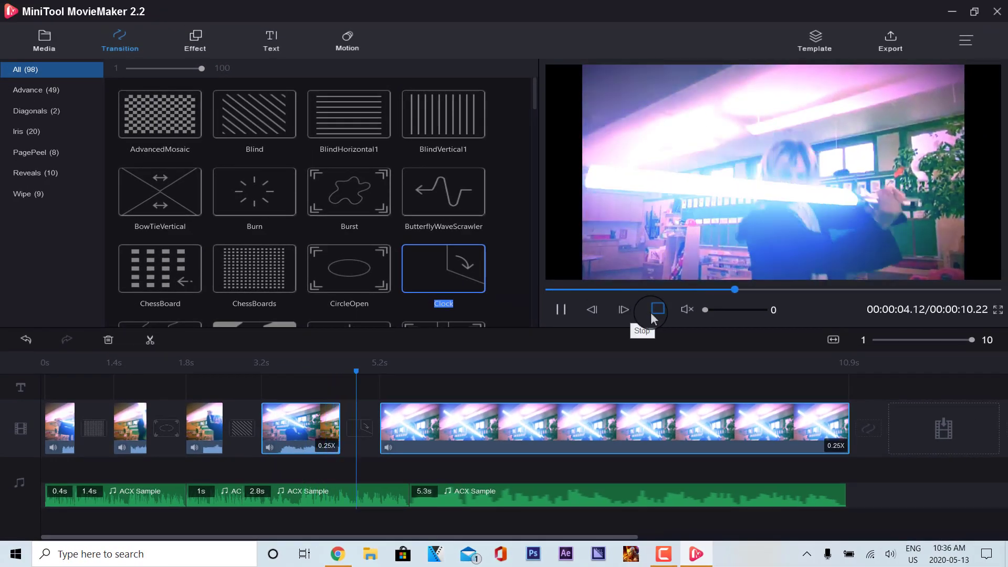
left_click(654, 316)
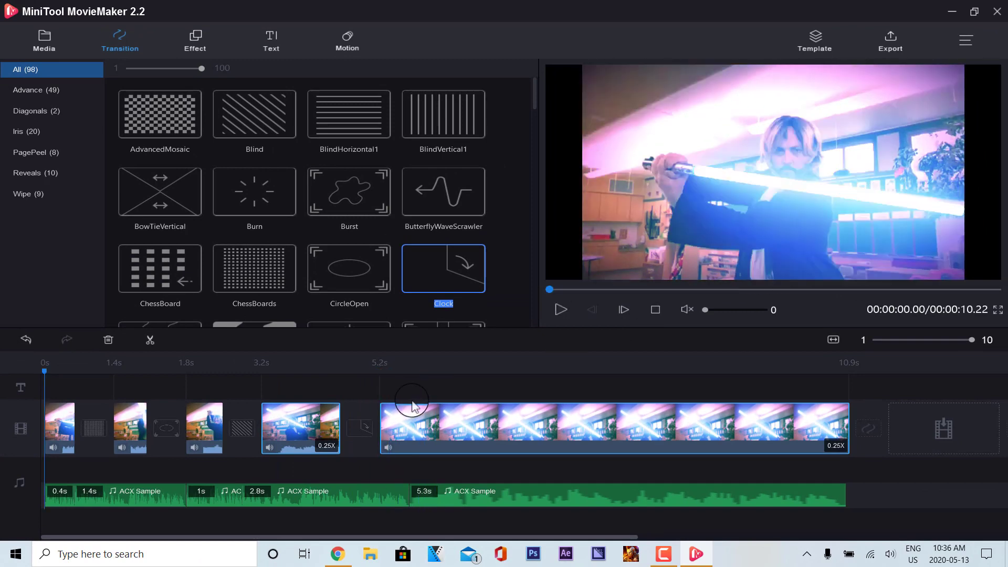
left_click_drag(534, 103, 527, 261)
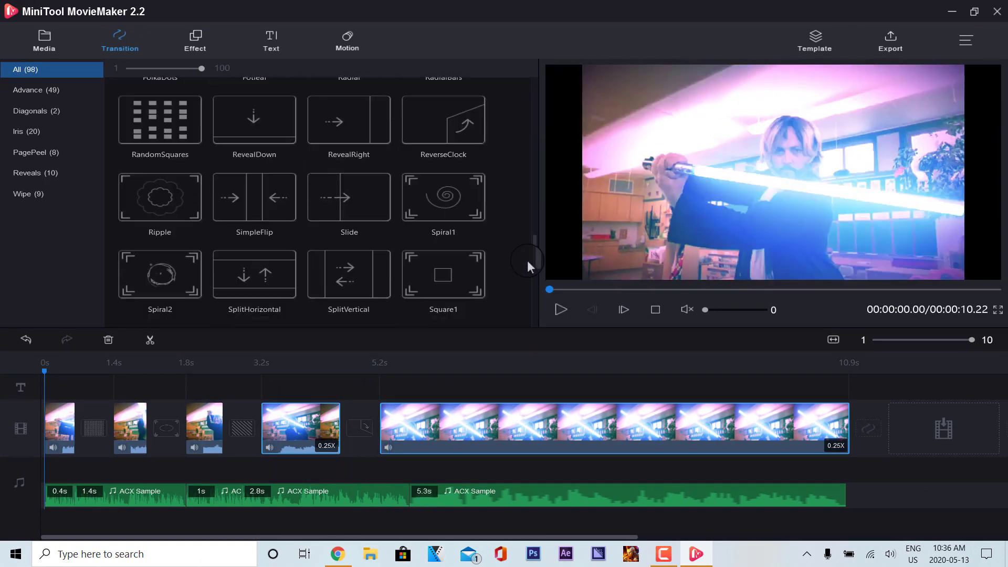
- Try the Clarendon effect on the last video clip and clear it with the None effect
left_click(203, 42)
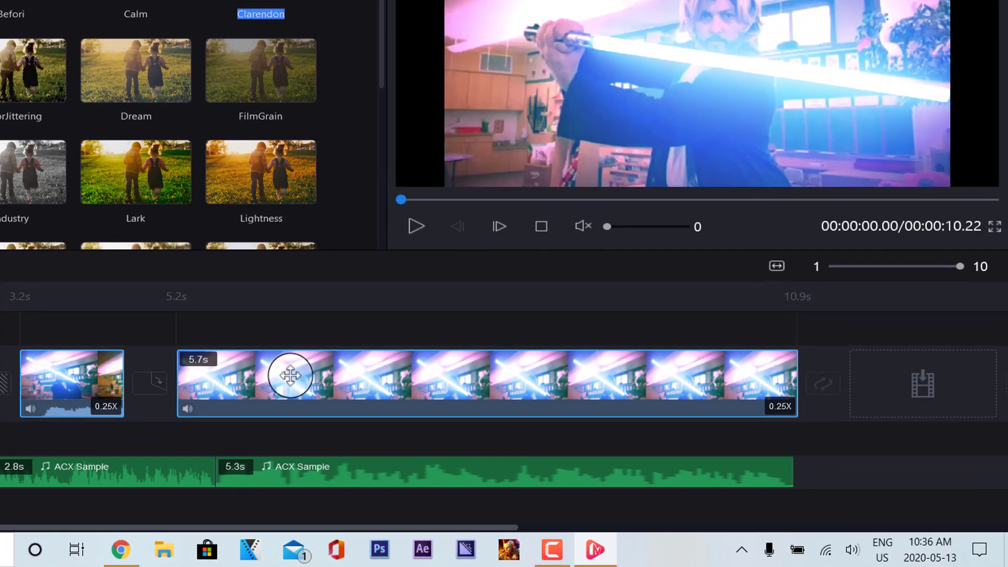
left_click(697, 472)
left_click(271, 368)
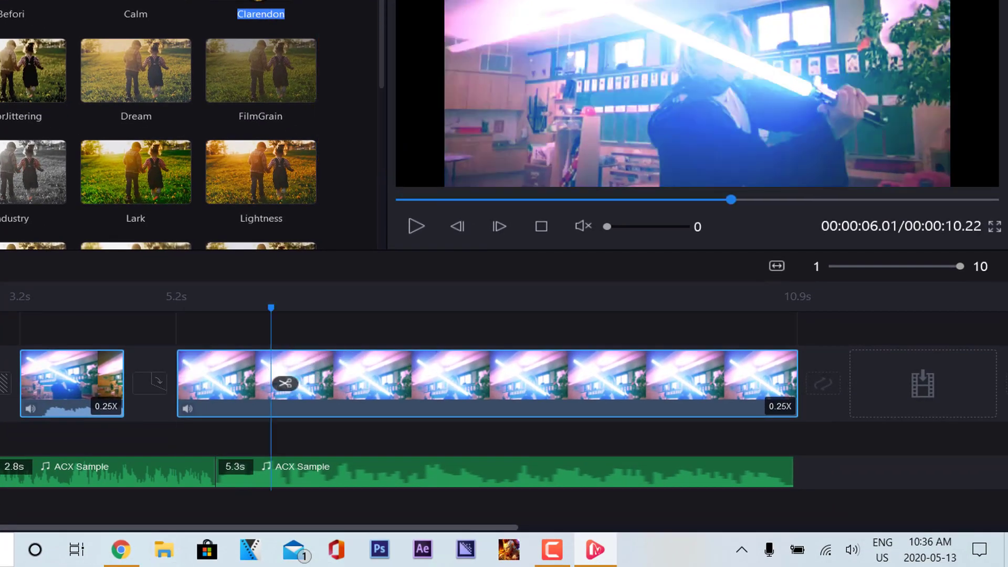
left_click(360, 380)
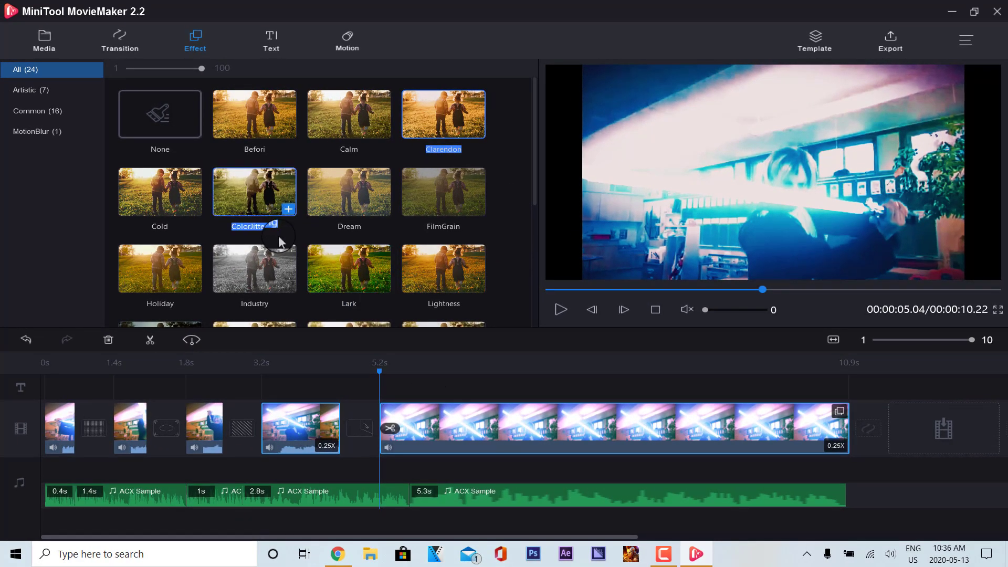
left_click_drag(156, 128, 434, 420)
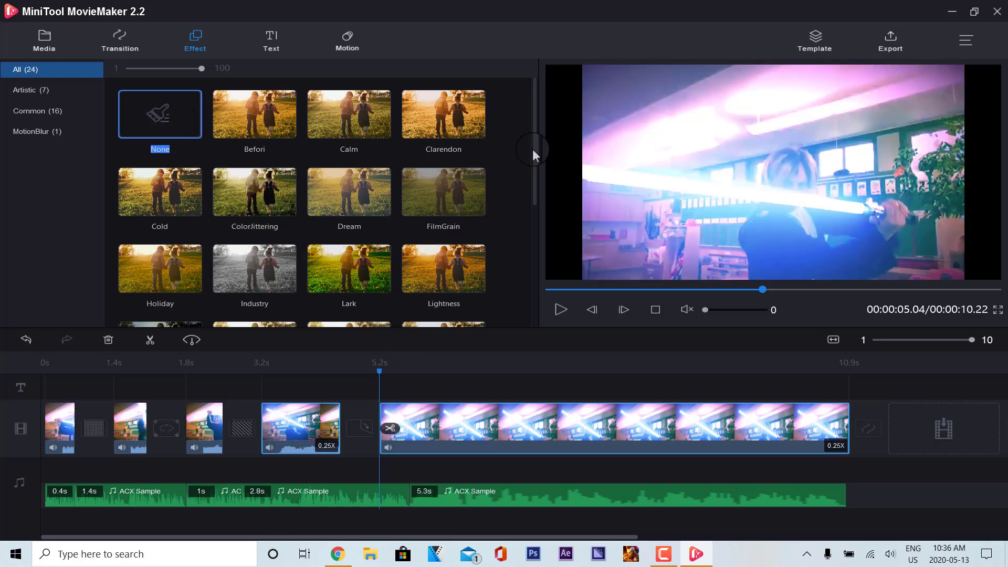
- Apply the OldFilm effect to the last video clip
left_click_drag(533, 149, 534, 198)
left_click(154, 228)
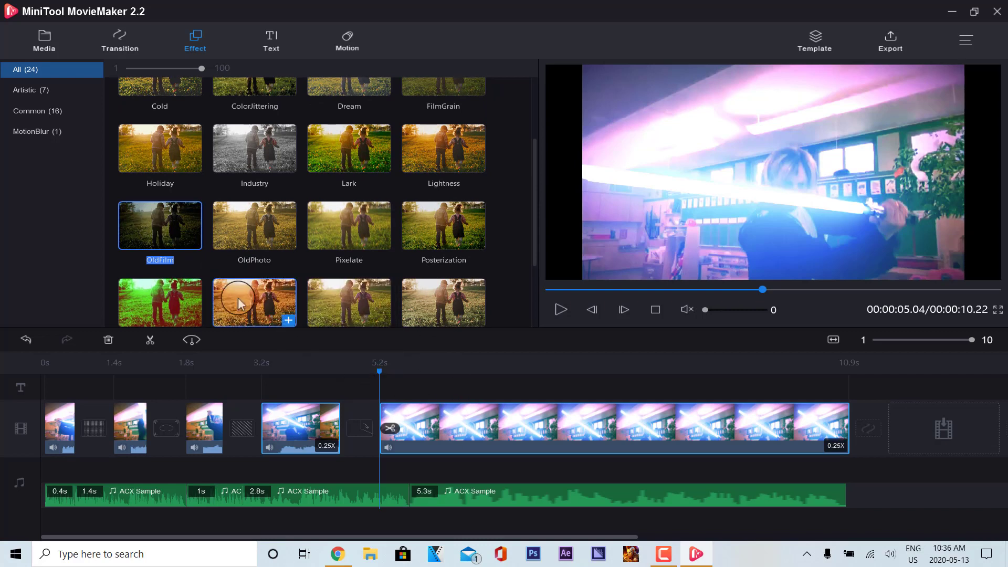
left_click_drag(183, 231, 471, 428)
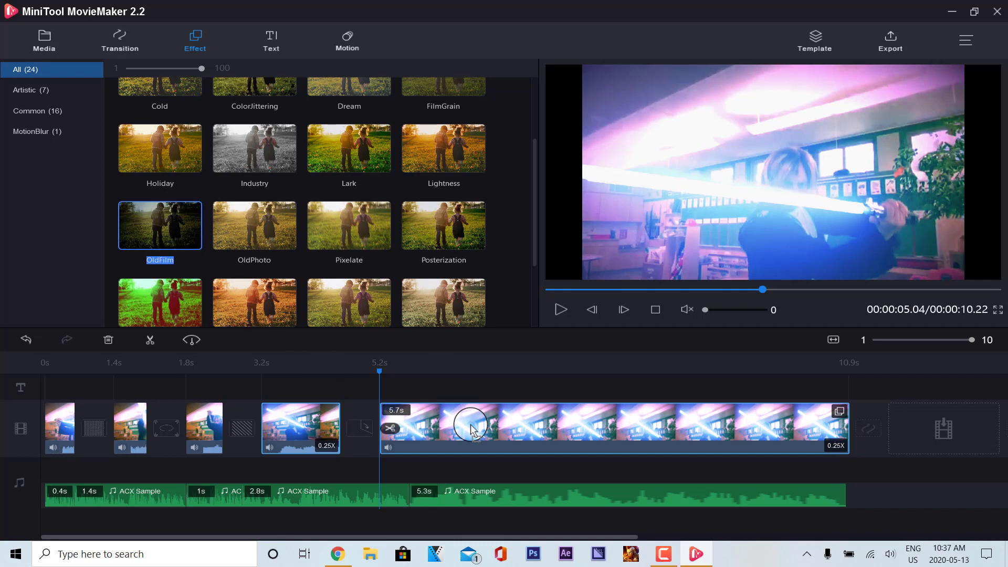
- Try the Lightness effect on the last video clip and replace it with the RedGreen effect
left_click(840, 412)
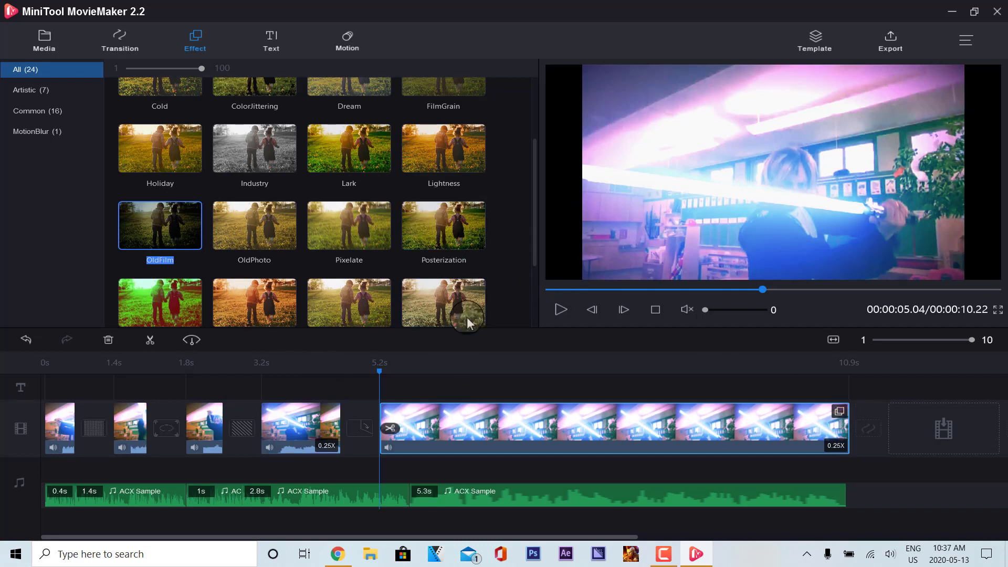
left_click(396, 149)
left_click_drag(415, 150, 504, 420)
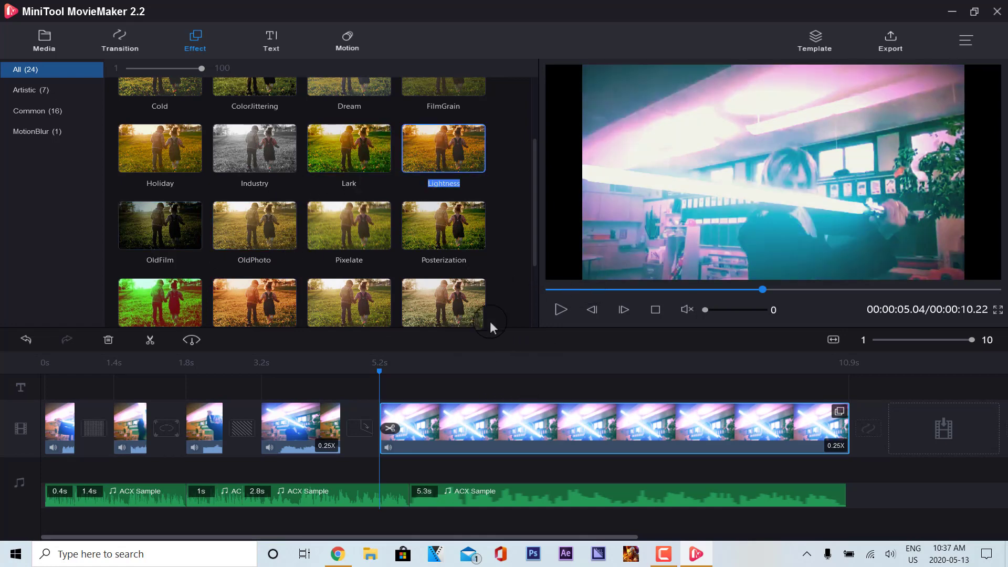
left_click(580, 312)
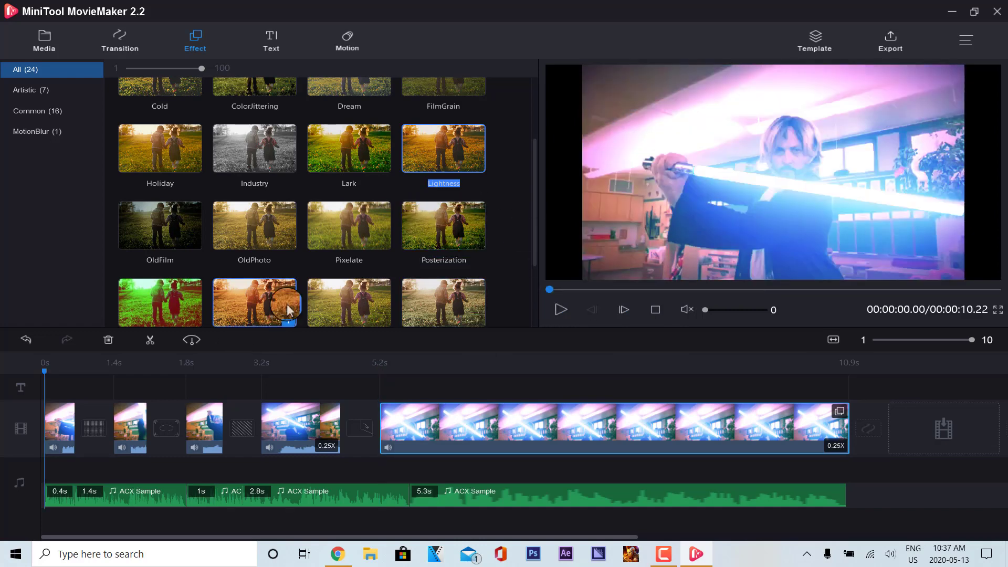
scroll(247, 304, "down", 2)
left_click_drag(149, 258, 489, 417)
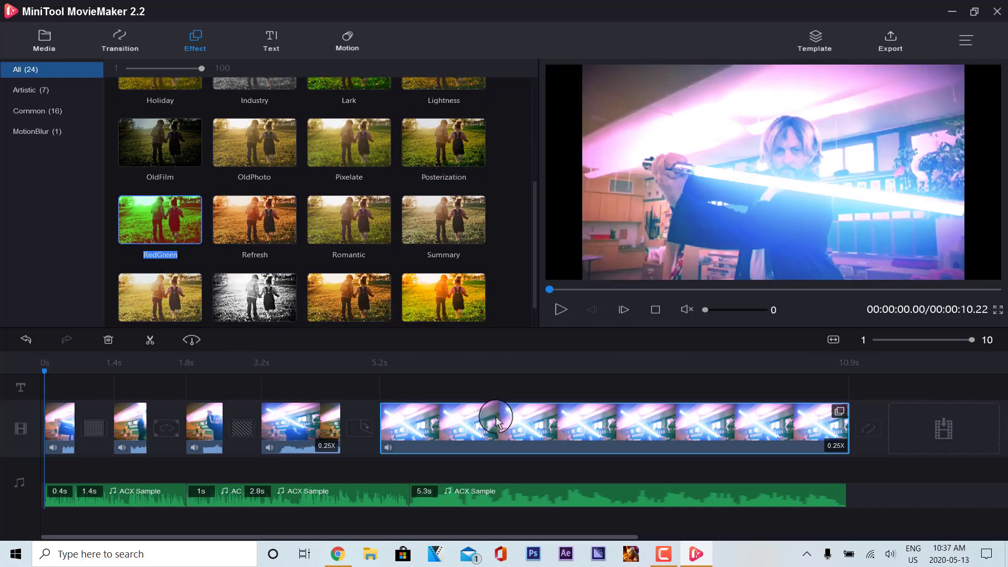
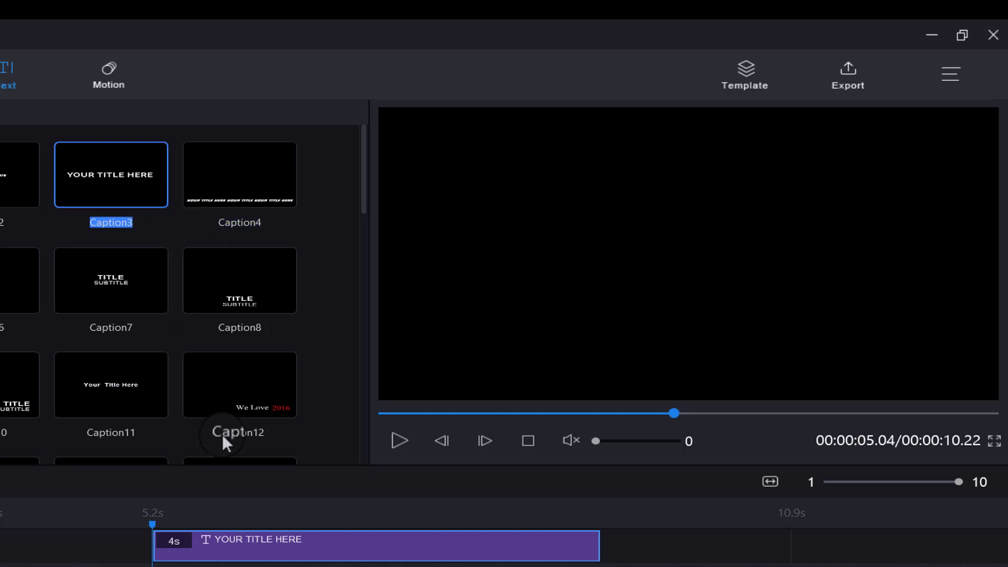
- Open the caption at 5.2 s for editing and move its text box toward the video frame's left edge
left_click(207, 549)
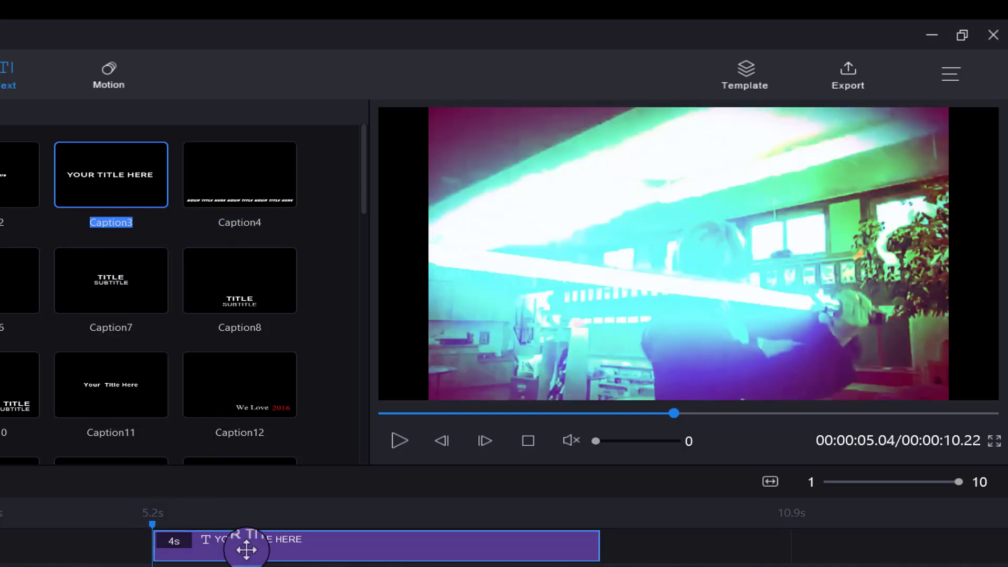
double_click(173, 536)
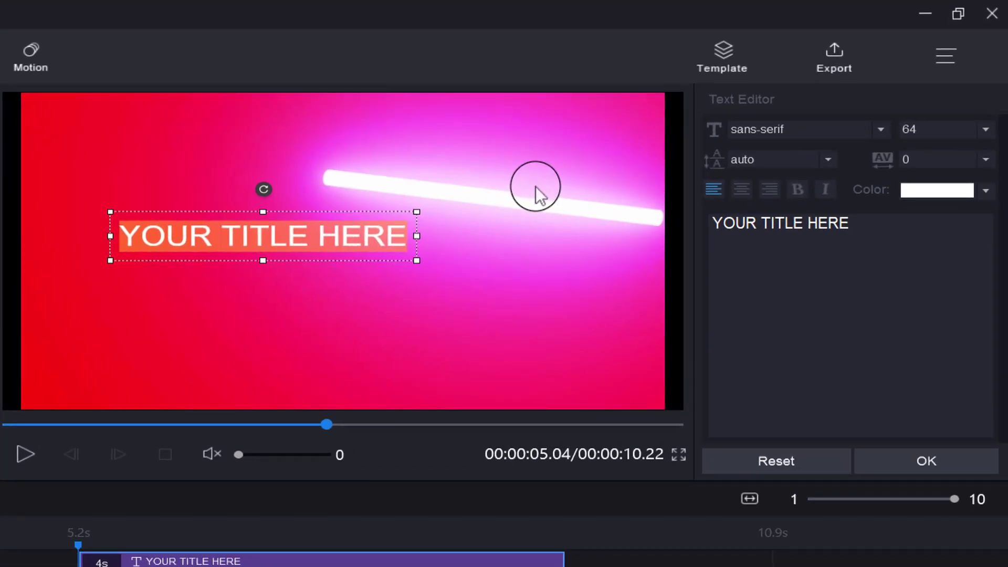
left_click(338, 234)
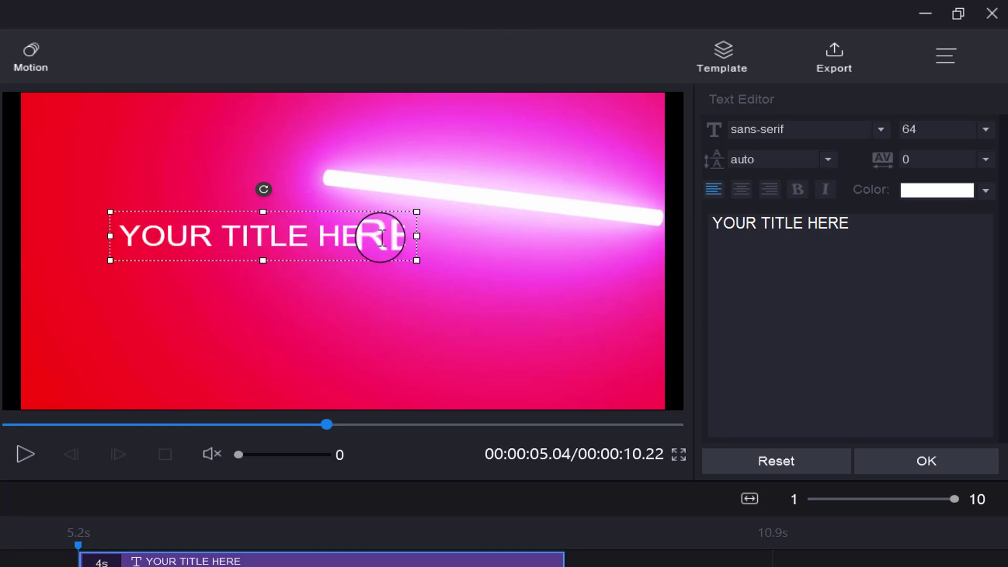
left_click_drag(412, 235, 357, 235)
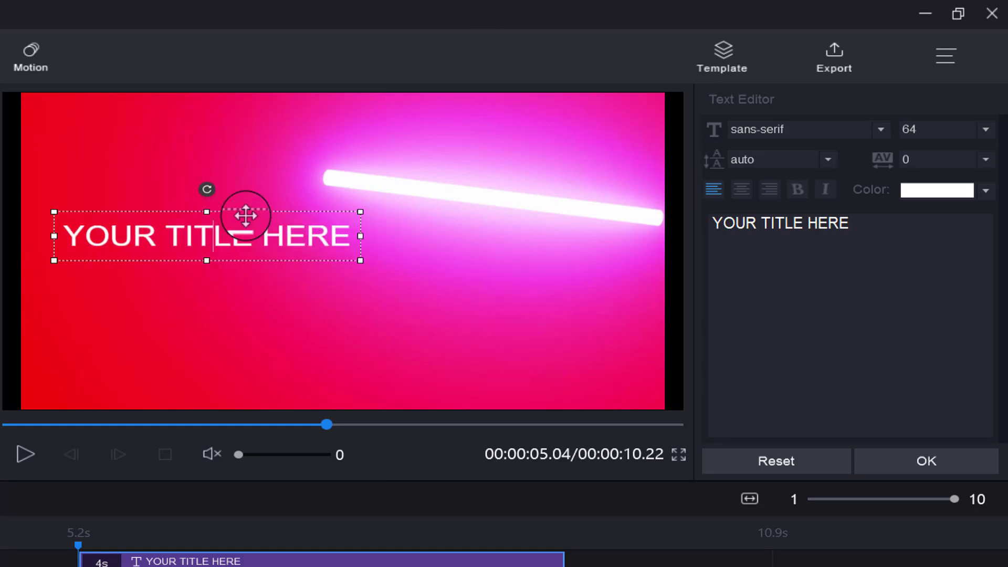
- Enlarge and stretch the title text box to nearly the video frame's width and tilt it counterclockwise
left_click_drag(360, 212, 619, 113)
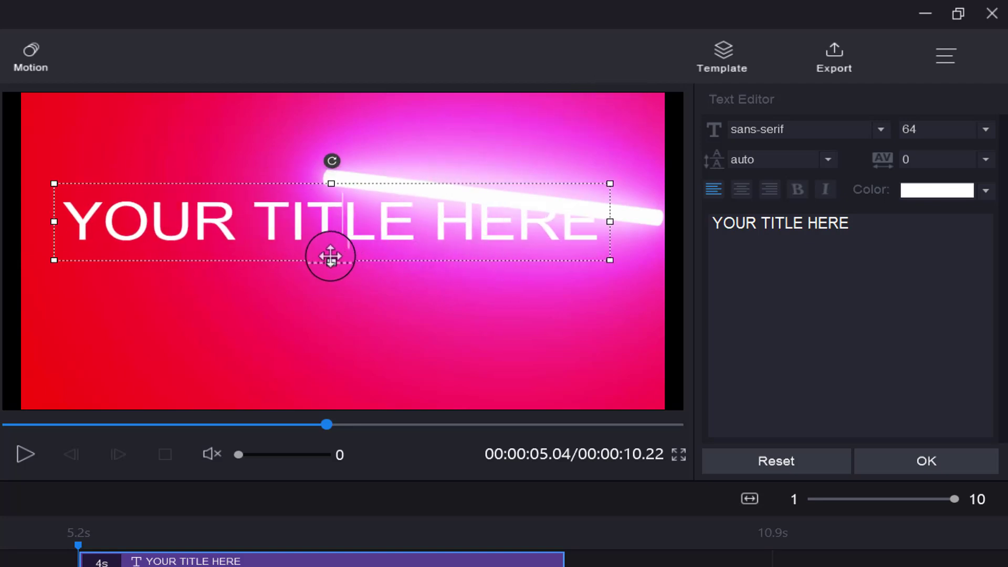
left_click_drag(331, 259, 331, 363)
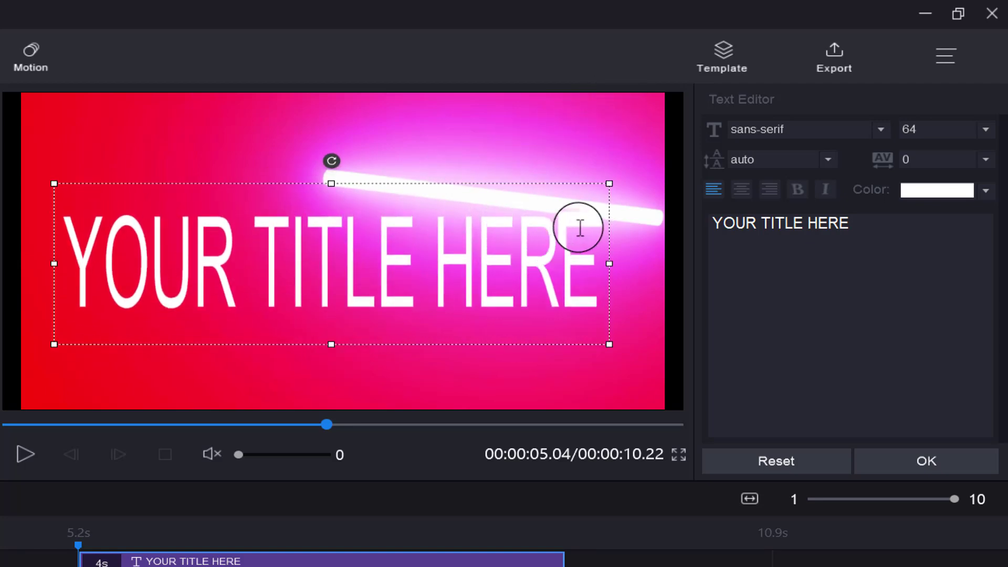
left_click_drag(608, 183, 647, 235)
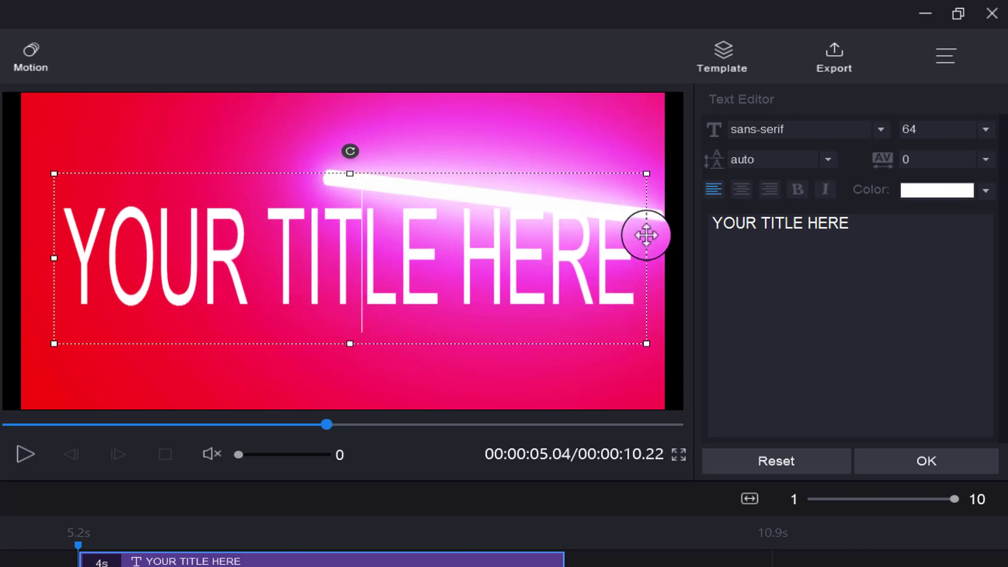
left_click_drag(351, 150, 330, 183)
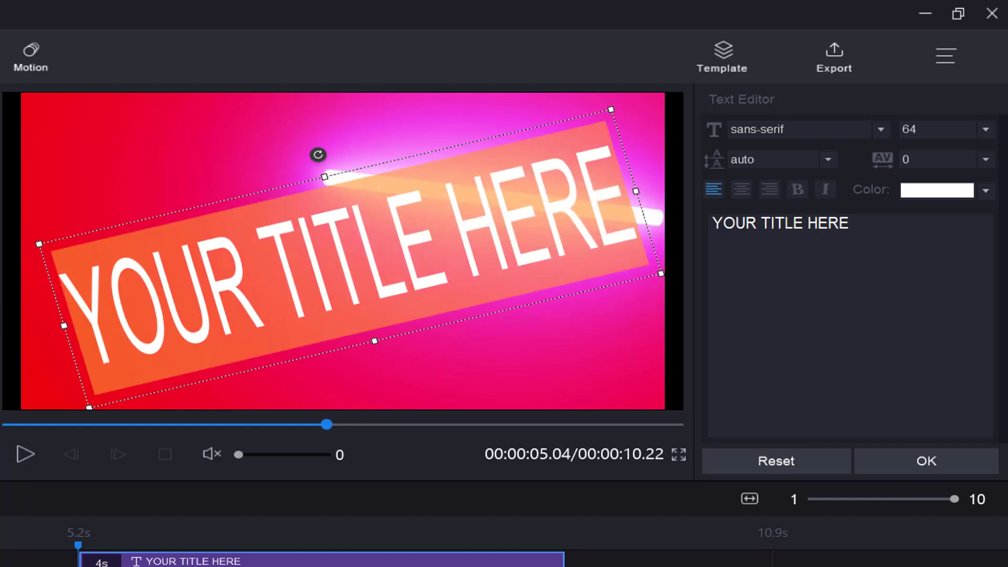
- Replace the title text with "Awesoem test" and set its font to Adobe Gurmukhi
key("ctrl+a")
type("Awesoem test")
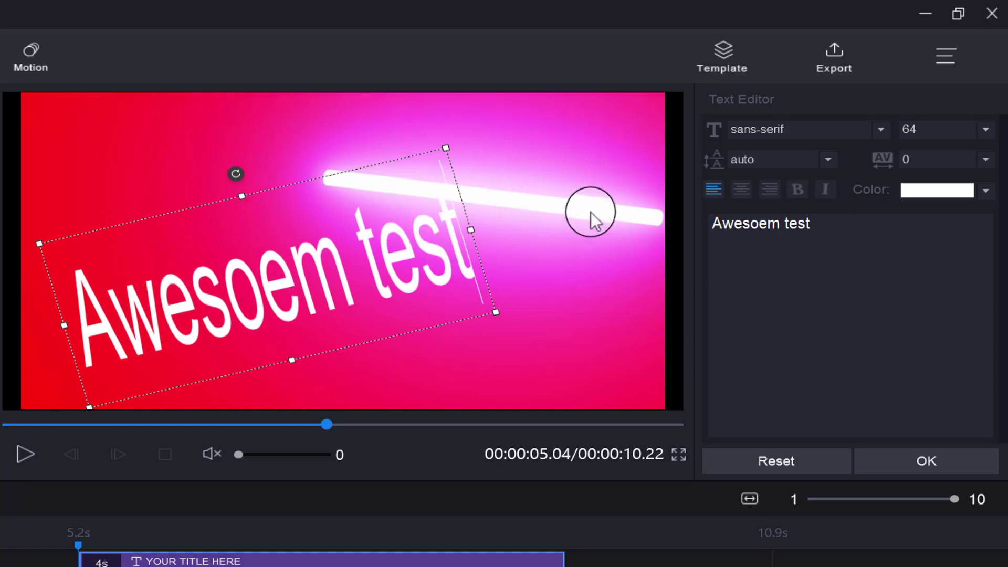
left_click(883, 133)
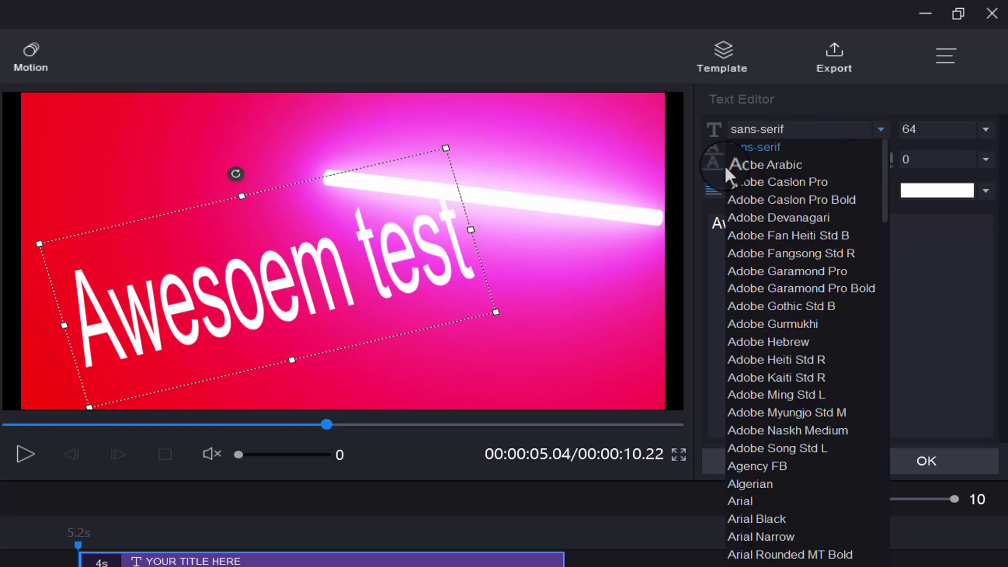
left_click(783, 326)
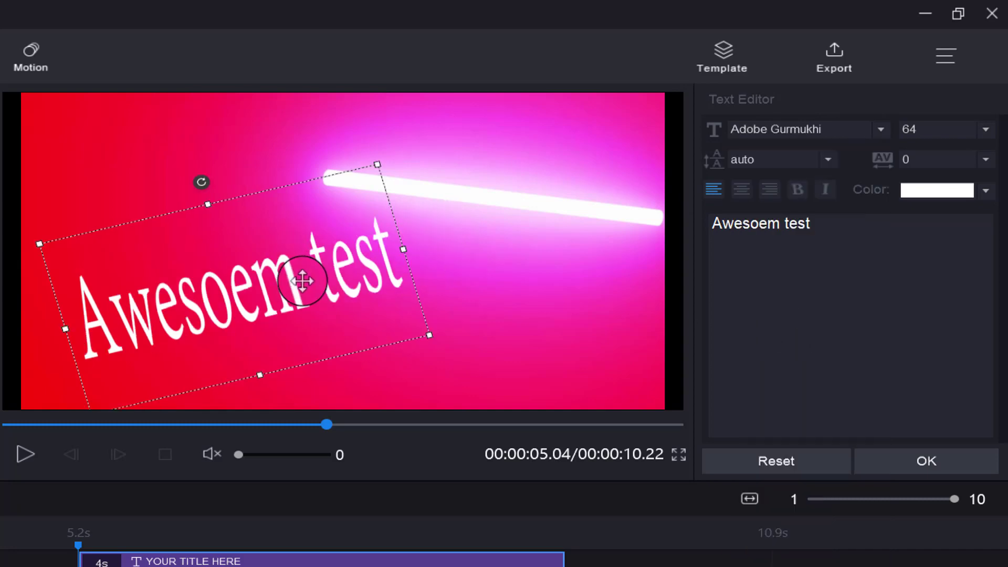
- Change the title font to Century Schoolbook and move the text box up toward the middle of the frame
left_click(881, 129)
scroll(751, 533, "down", 11)
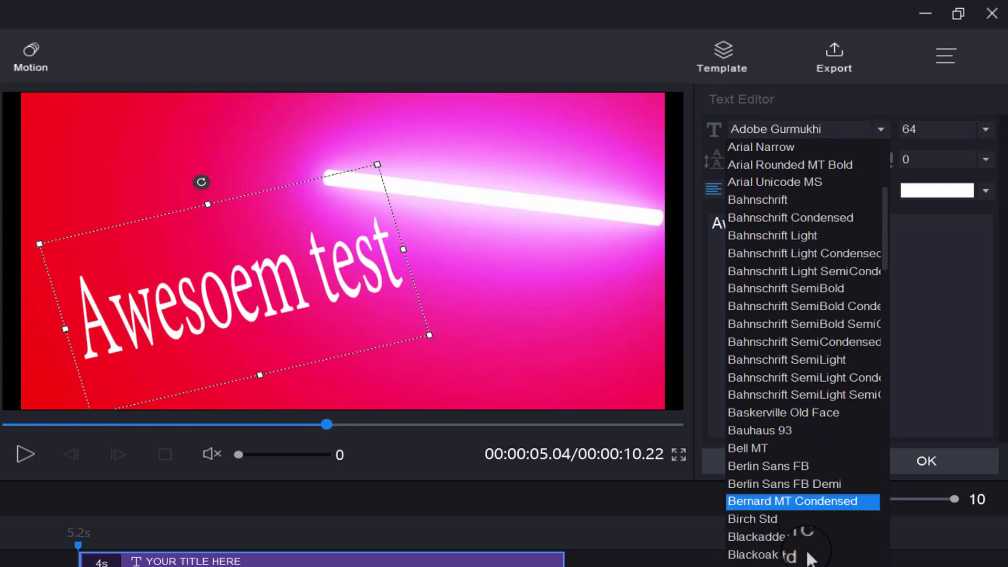
scroll(757, 525, "down", 2)
left_click(767, 535)
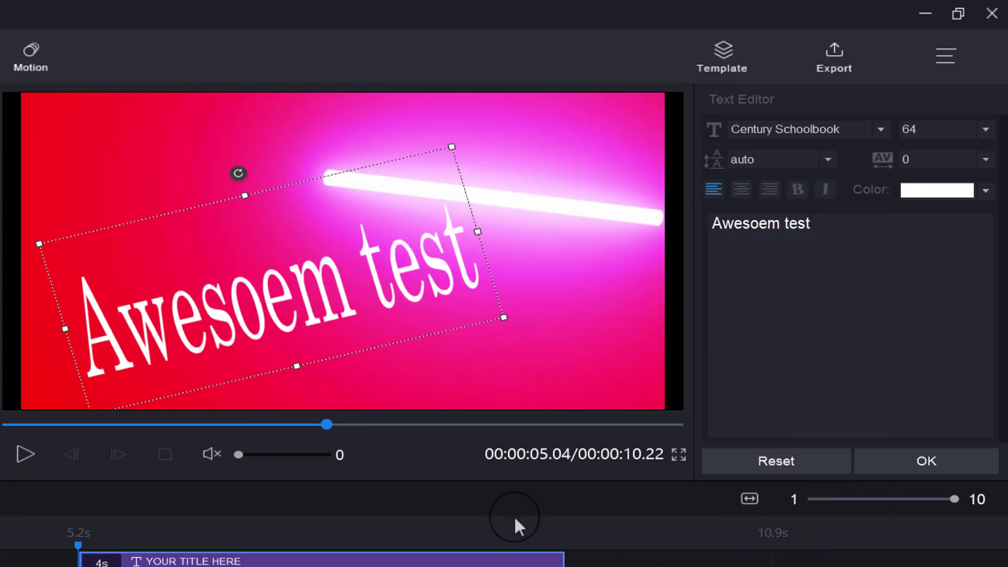
left_click_drag(295, 187, 379, 145)
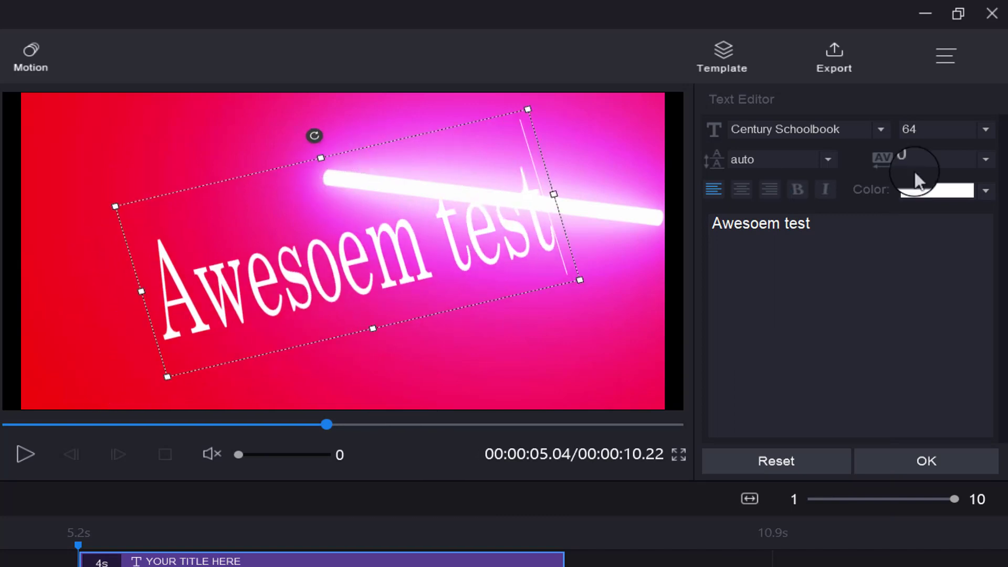
- Set the title's font size to 48 and its line spacing to 1.5
left_click(986, 129)
left_click(905, 395)
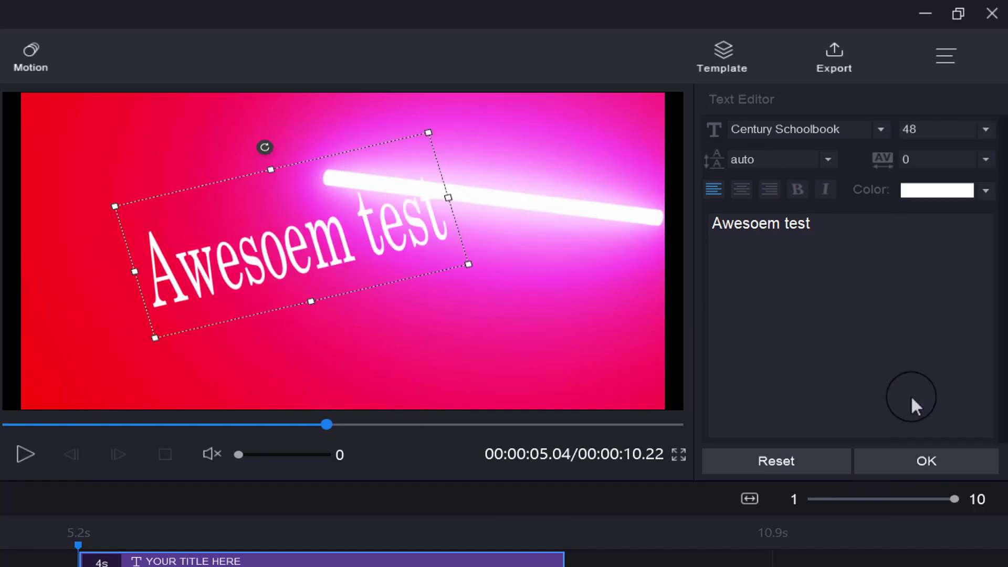
left_click(828, 158)
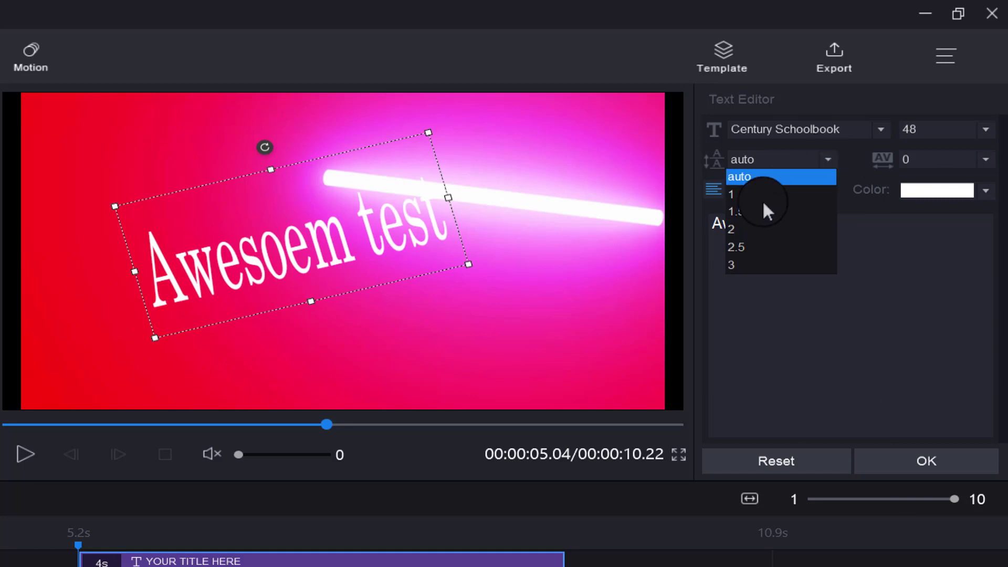
left_click(745, 212)
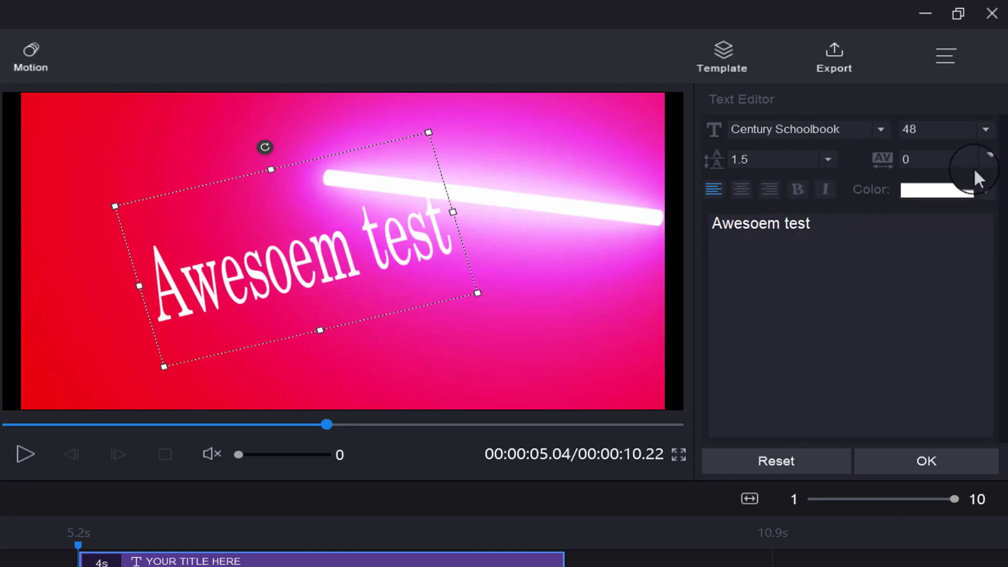
- Set the title's character spacing to 16 and move the text box back toward the frame's left edge
left_click(988, 160)
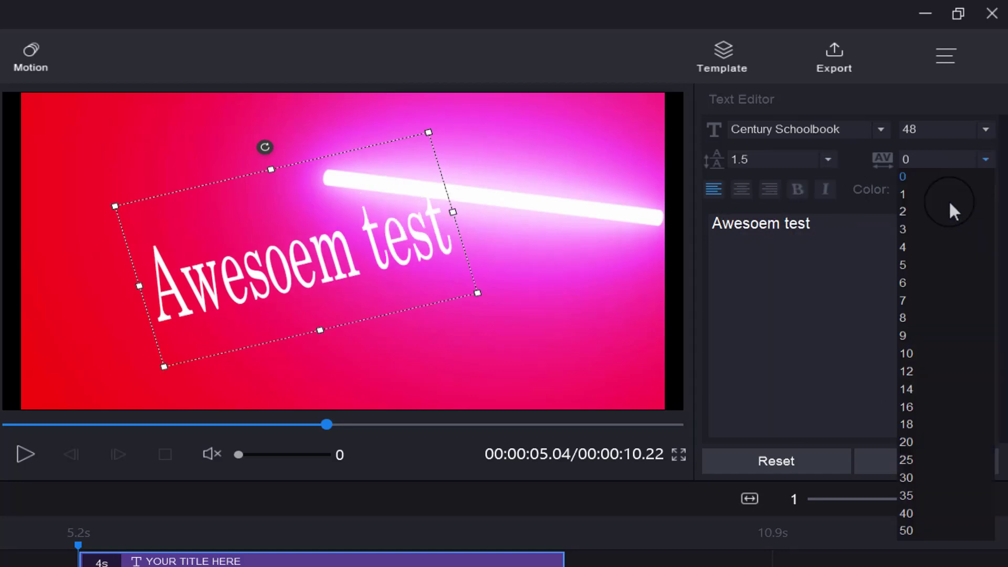
left_click(913, 413)
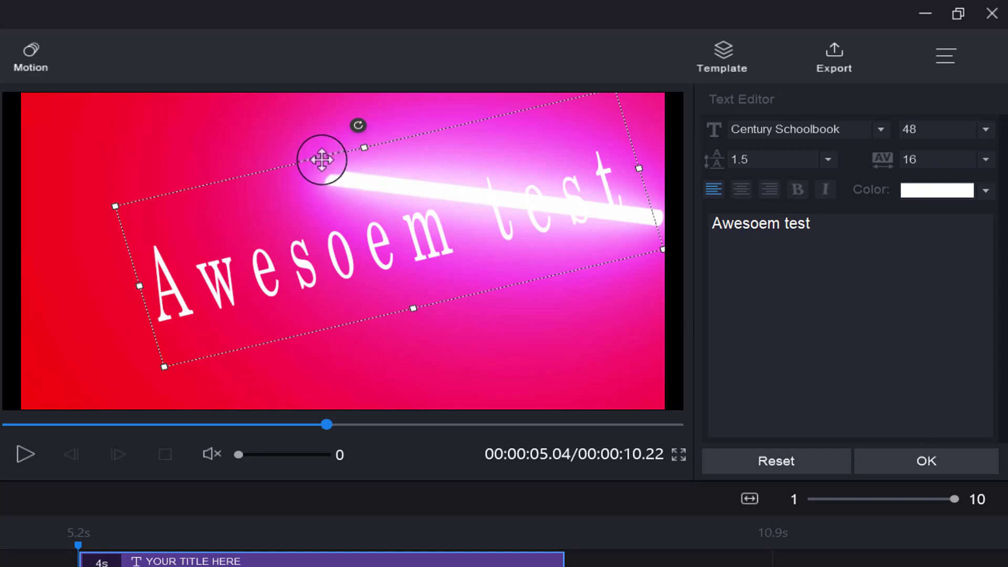
left_click_drag(322, 163, 243, 165)
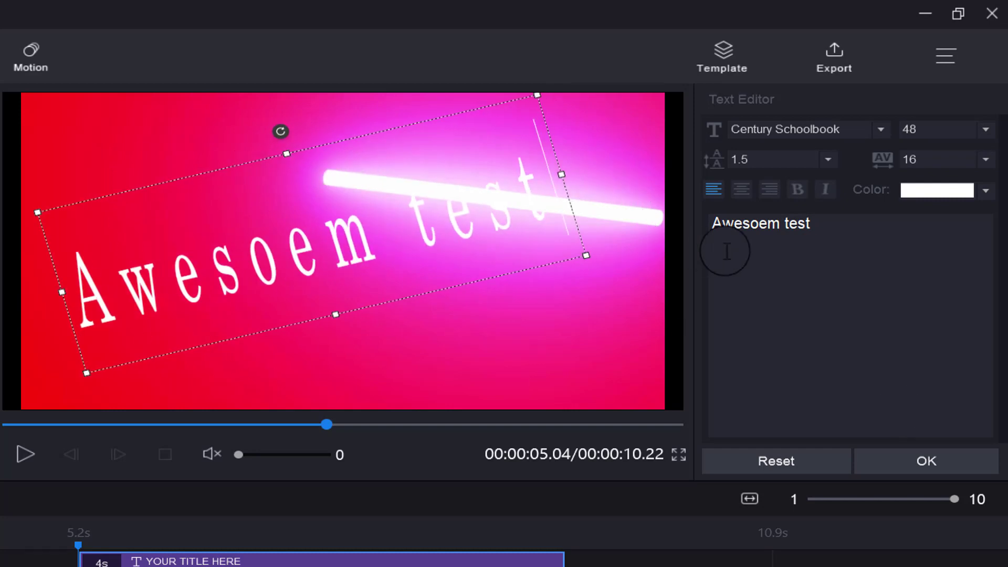
- Try other text alignments, return the title to left alignment, and make it bold and italic
left_click(741, 190)
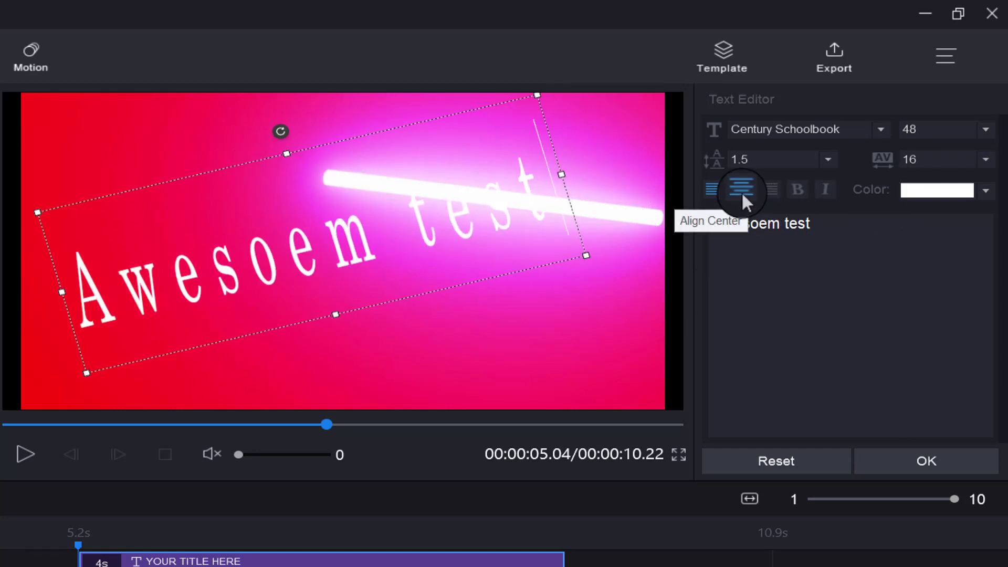
left_click(715, 189)
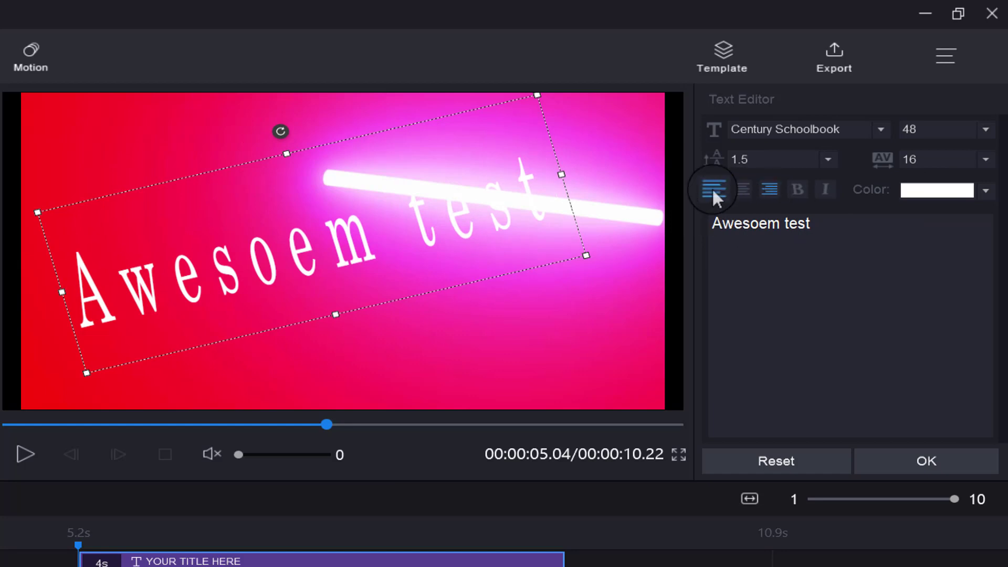
left_click(796, 189)
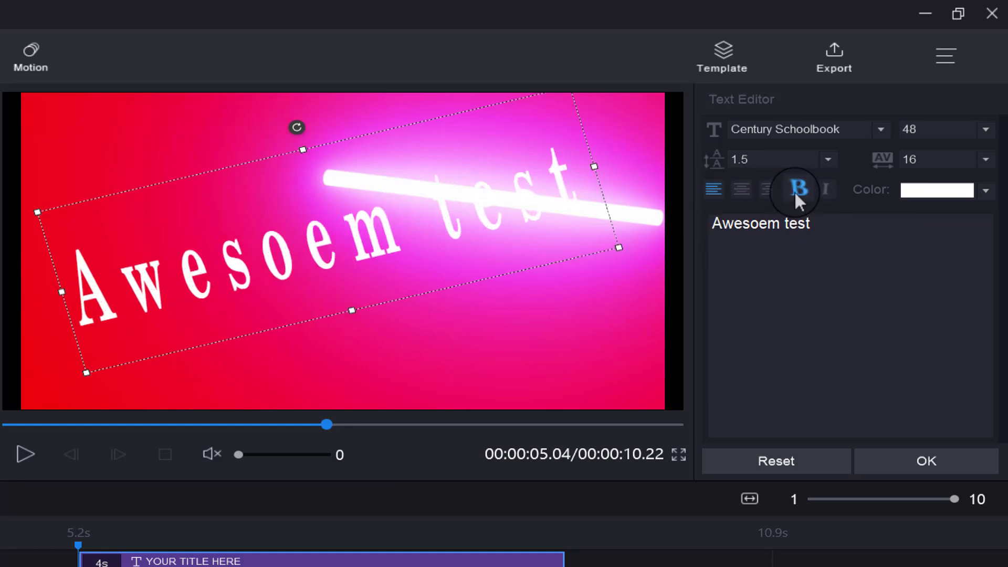
left_click(829, 189)
left_click(835, 256)
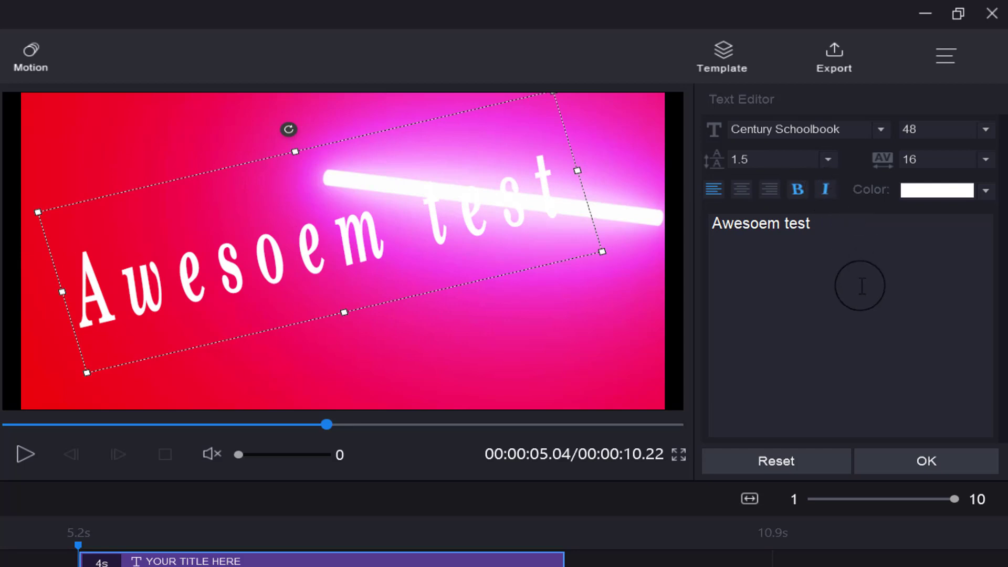
- Replace the title text with "JKDaskfjhsdlkjfhals", apply the edits, and preview the title before stopping playback
left_click_drag(835, 235, 637, 232)
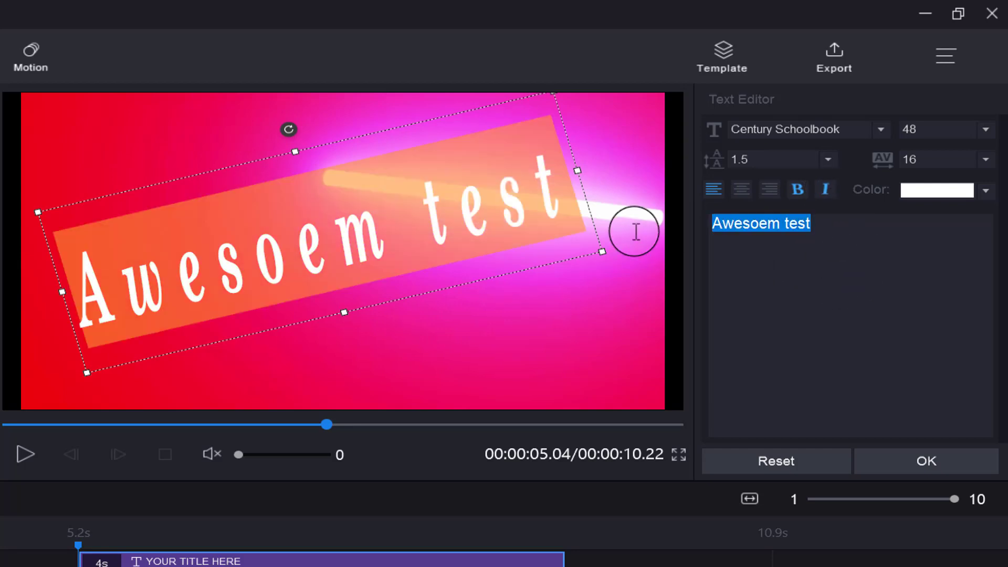
type("JKDaskfjhsdlkjfhals")
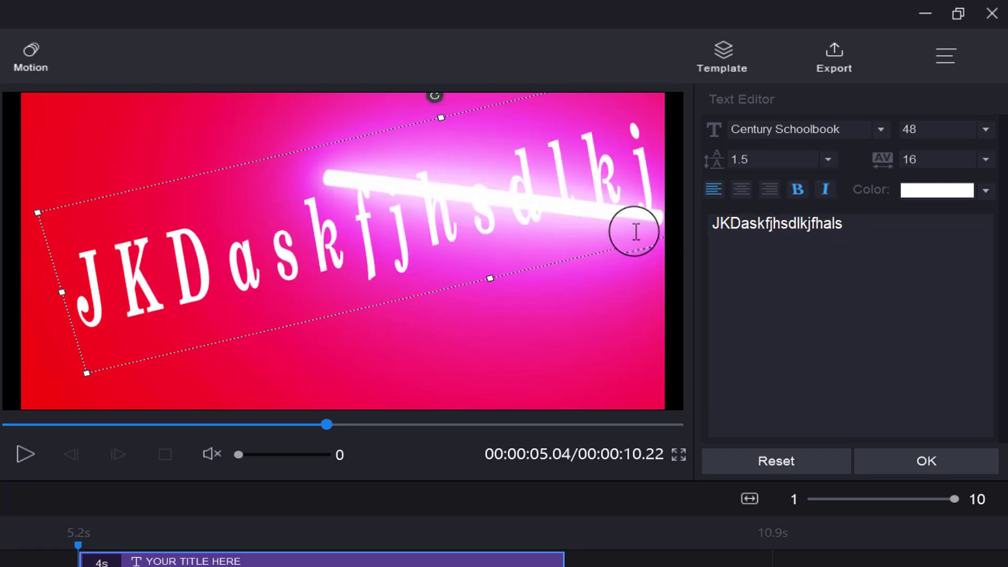
left_click(893, 466)
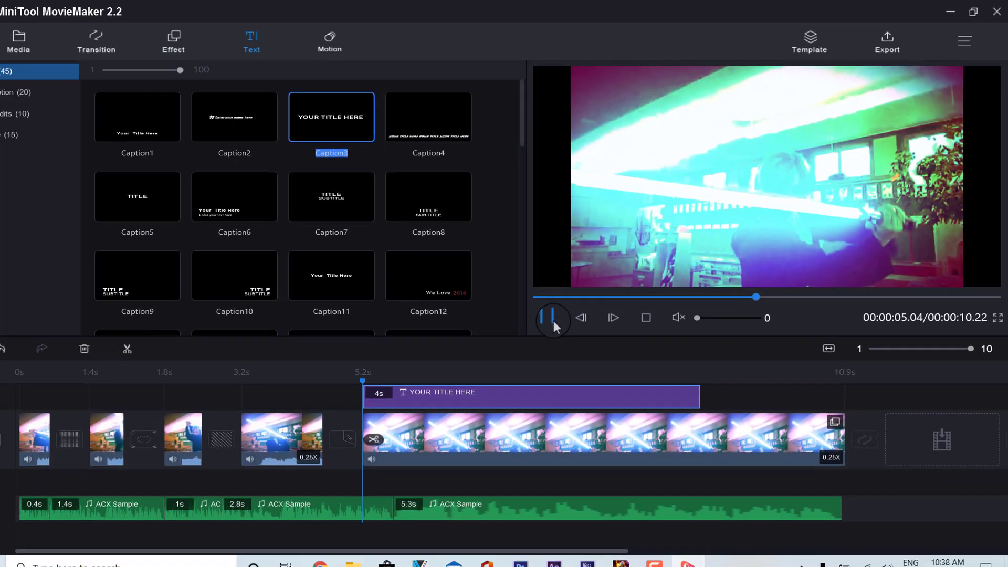
left_click(394, 422)
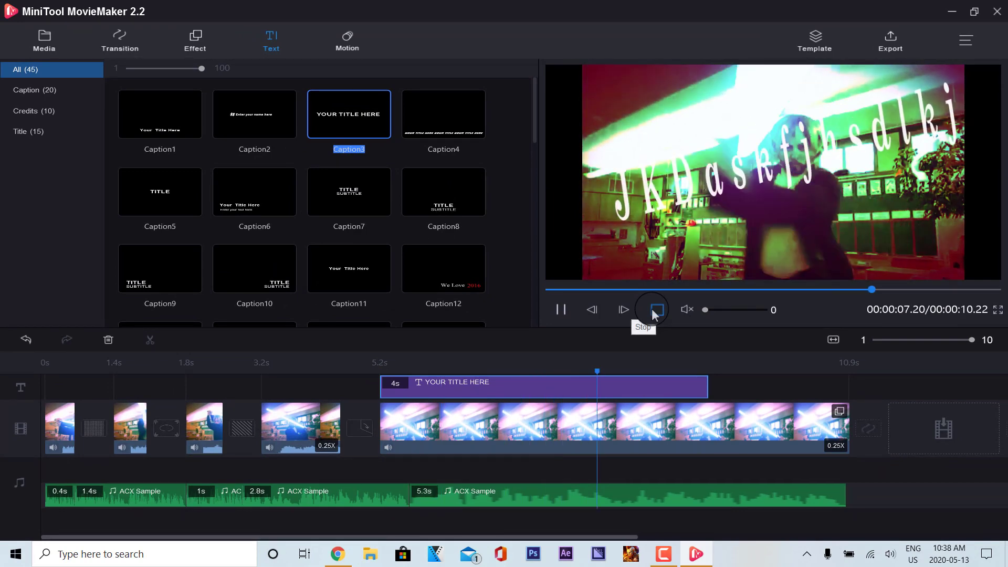
left_click(656, 311)
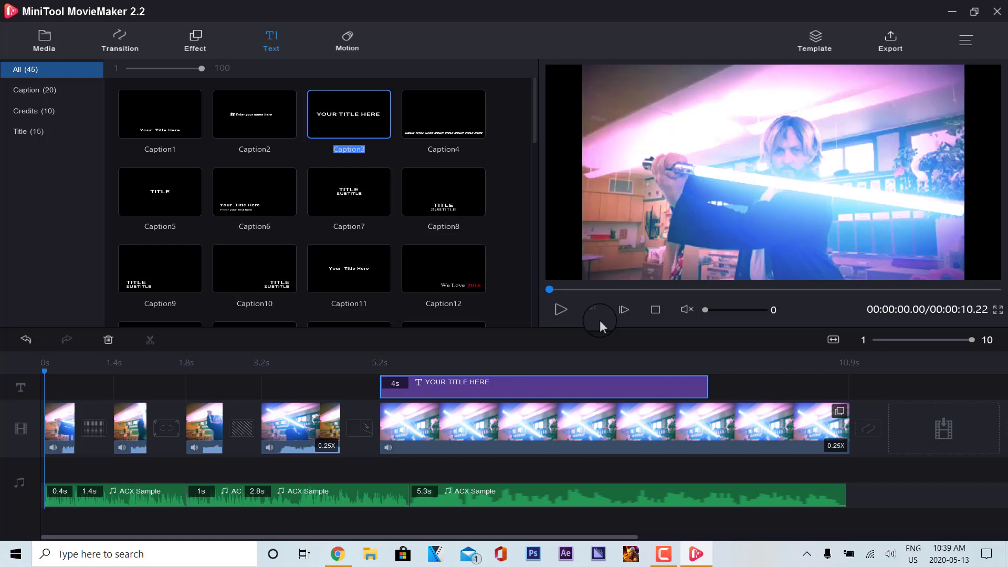
- Apply the Pan down along left motion preset to the last clip, which starts at 5.2 s
left_click(349, 42)
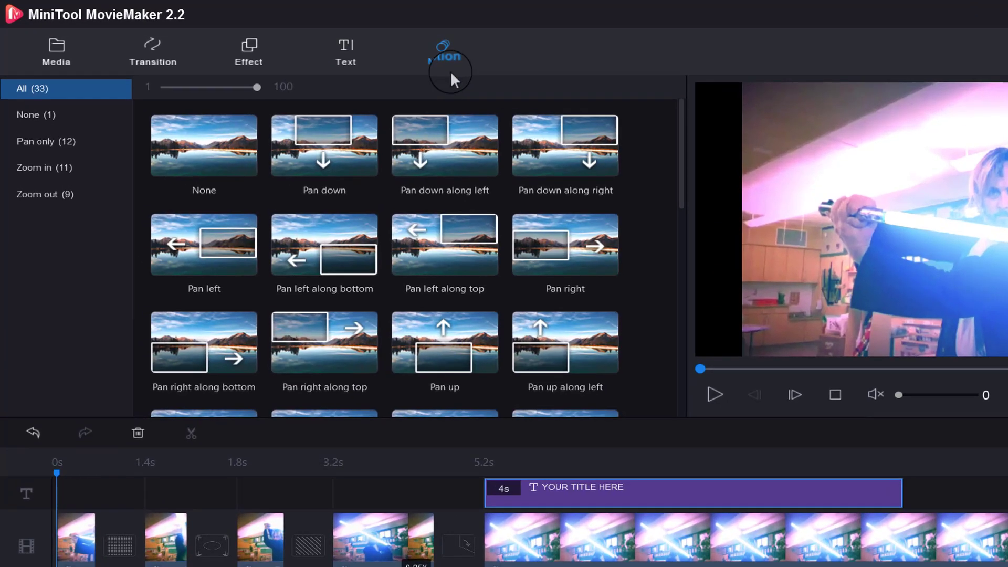
left_click(351, 117)
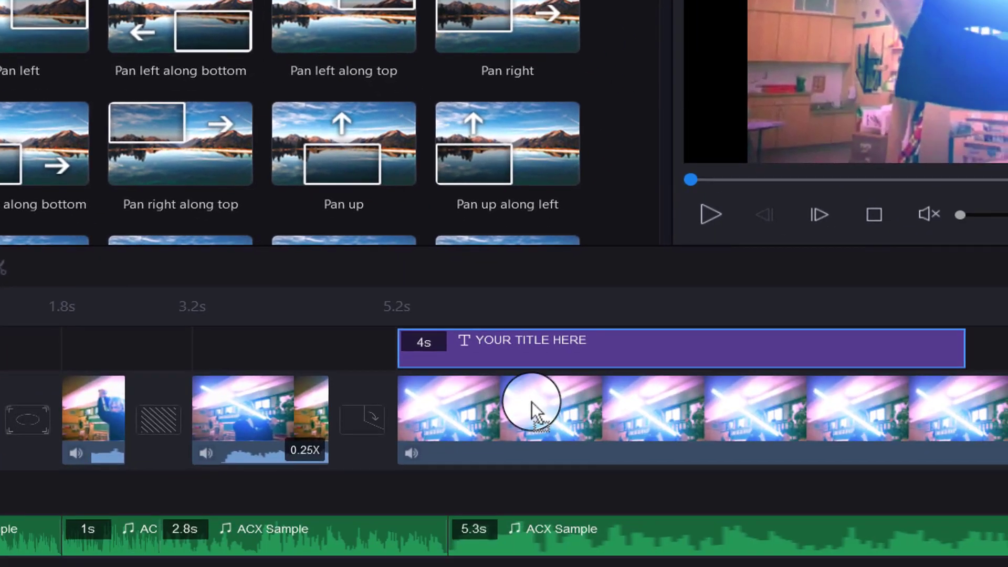
left_click(638, 536)
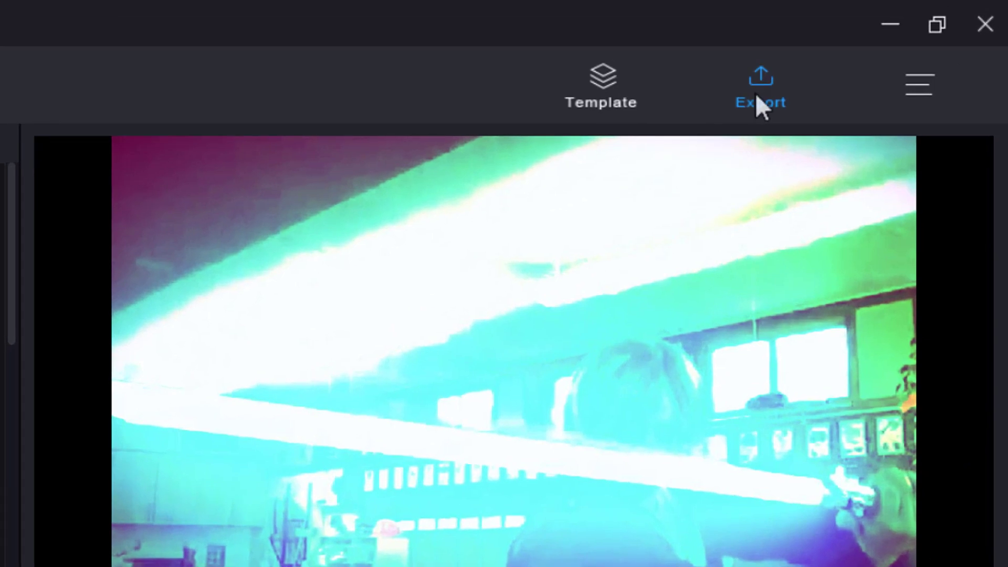
- Open the export settings, choose output for a device, and set the format to Smartphone
left_click(757, 96)
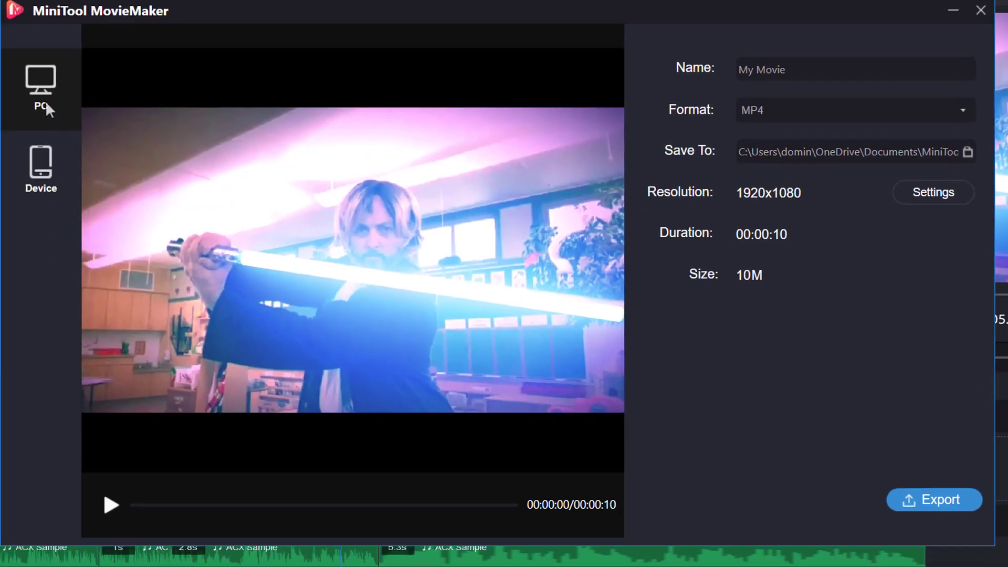
left_click(39, 169)
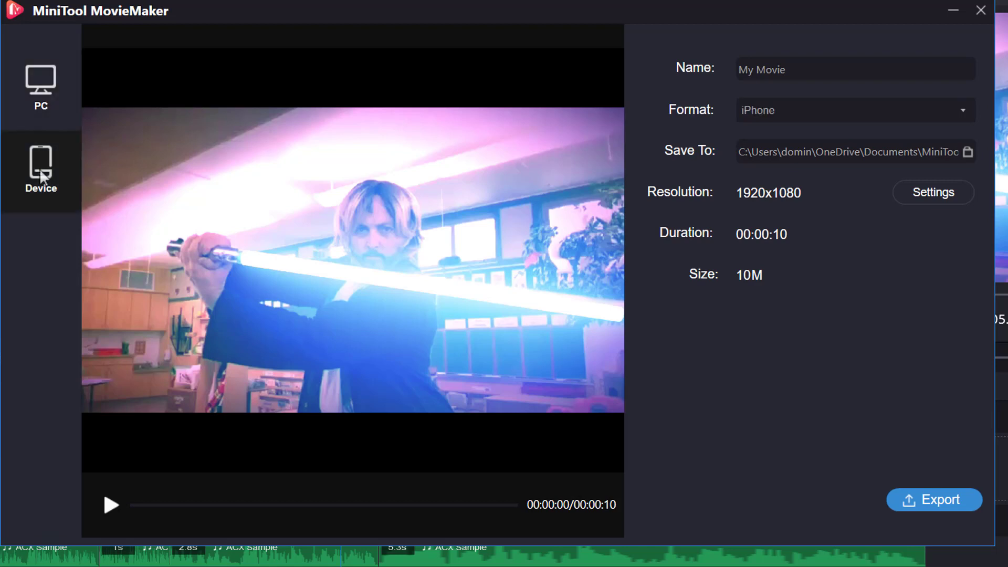
left_click(968, 115)
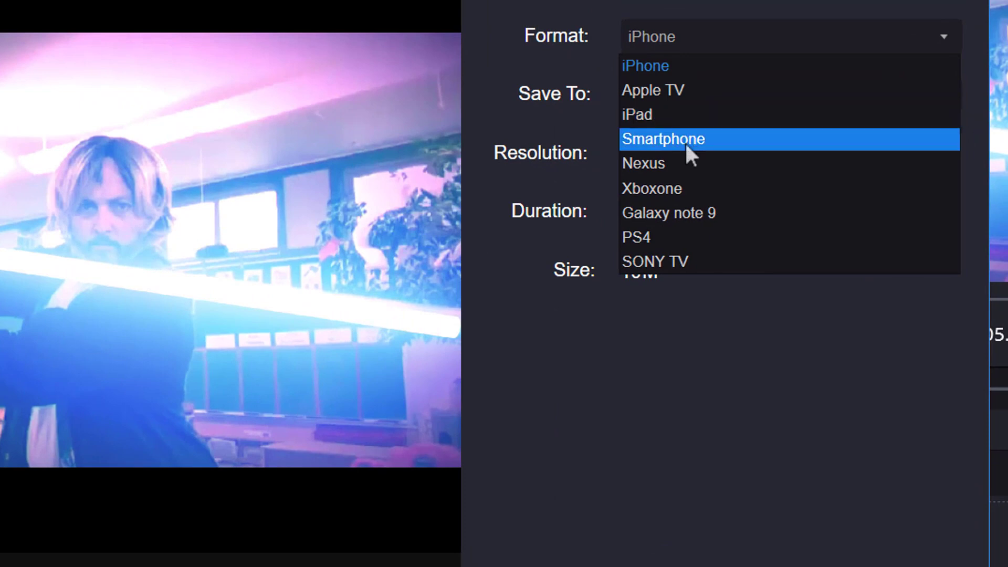
left_click(692, 143)
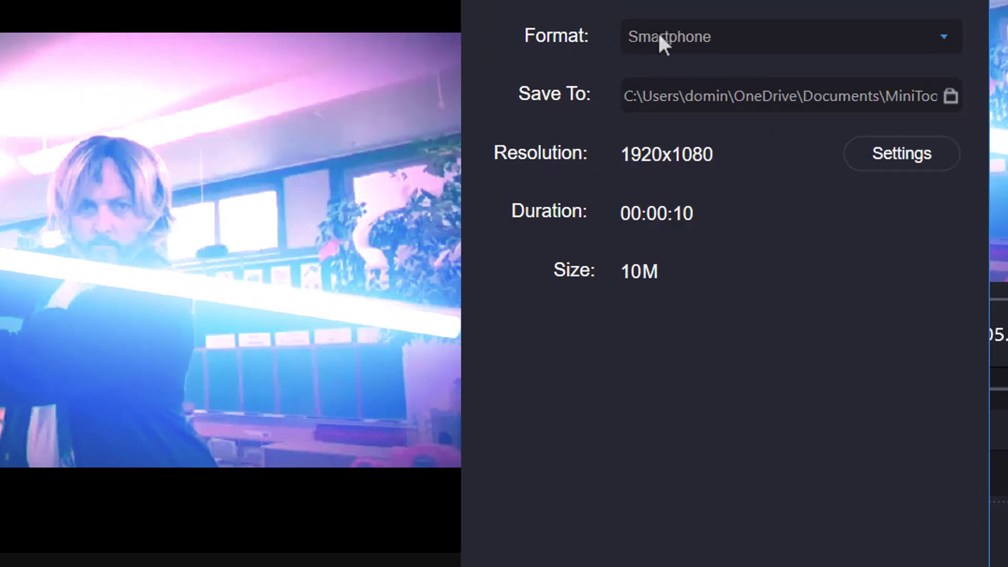
- Try the Best, Better and Good quality presets and the 1920x1080 resolution for the Smartphone export, and discard the changes
left_click(890, 154)
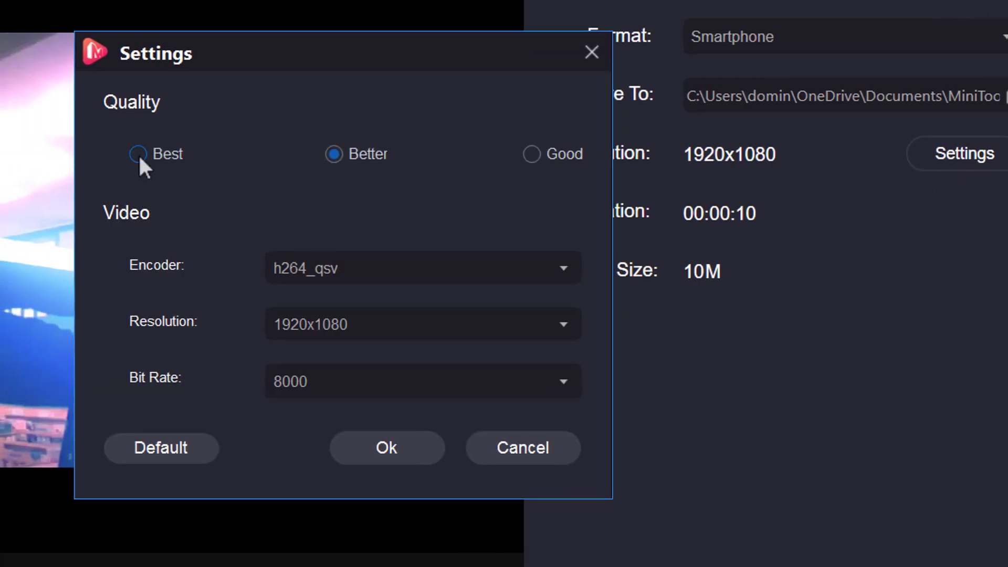
left_click(138, 154)
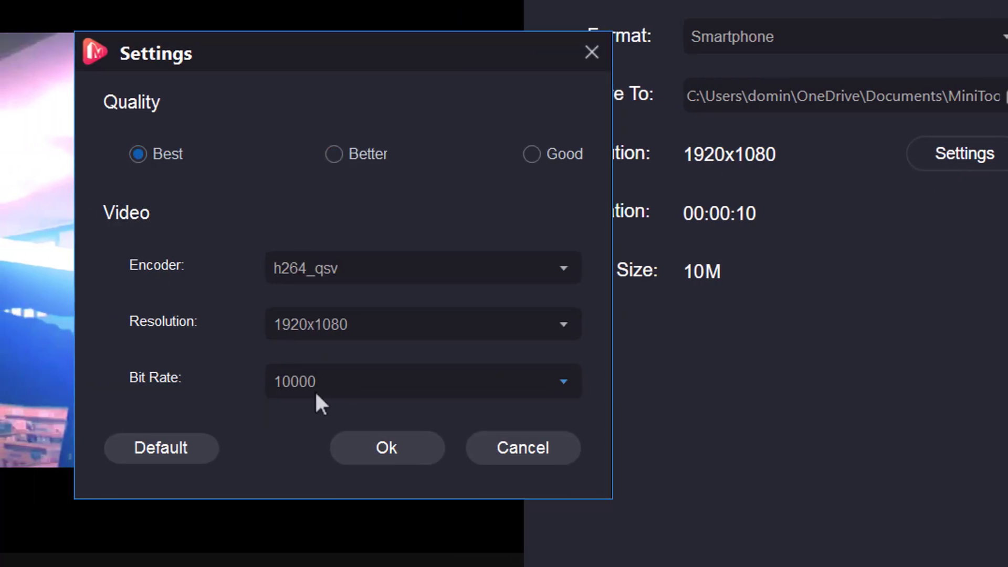
left_click(563, 324)
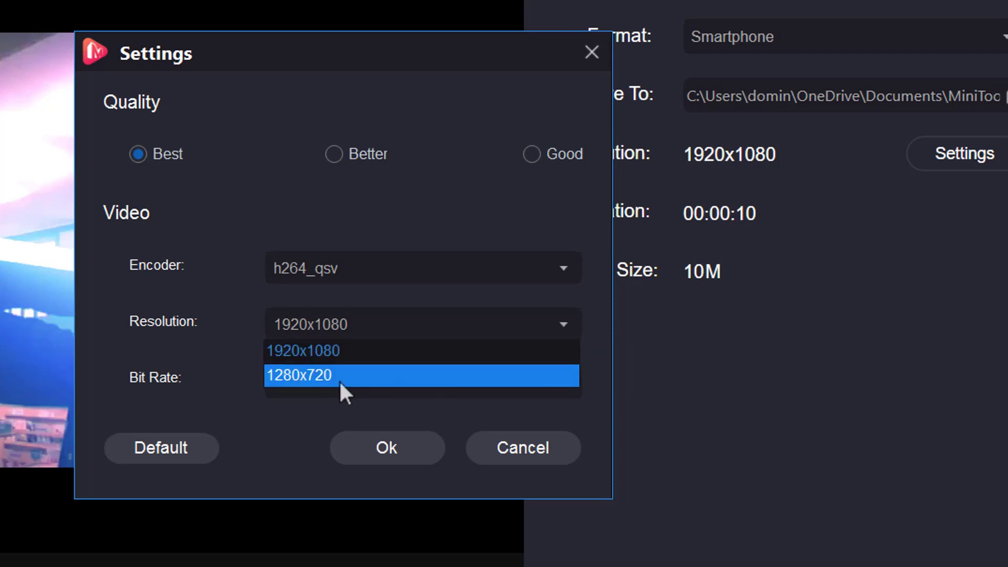
left_click(361, 352)
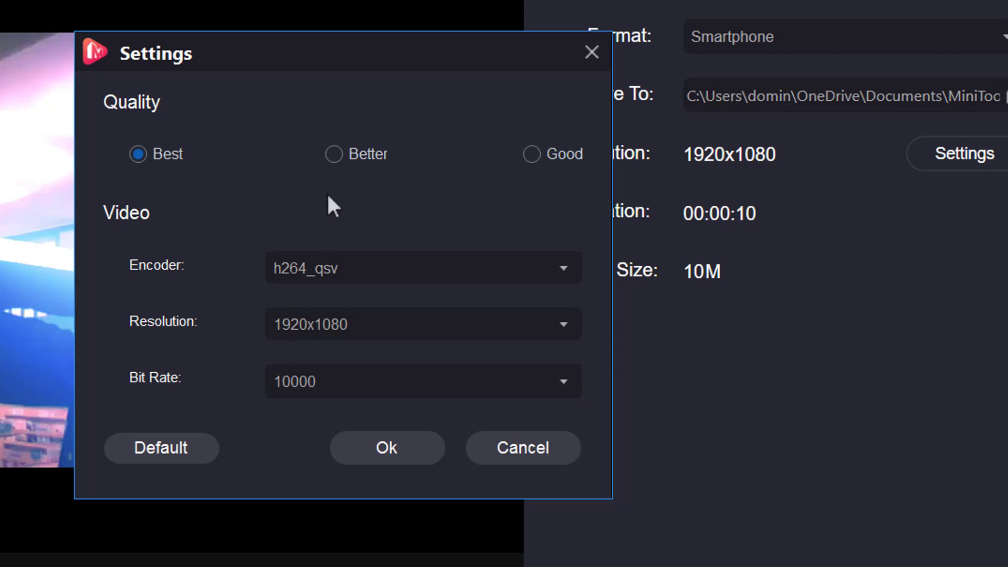
left_click(336, 154)
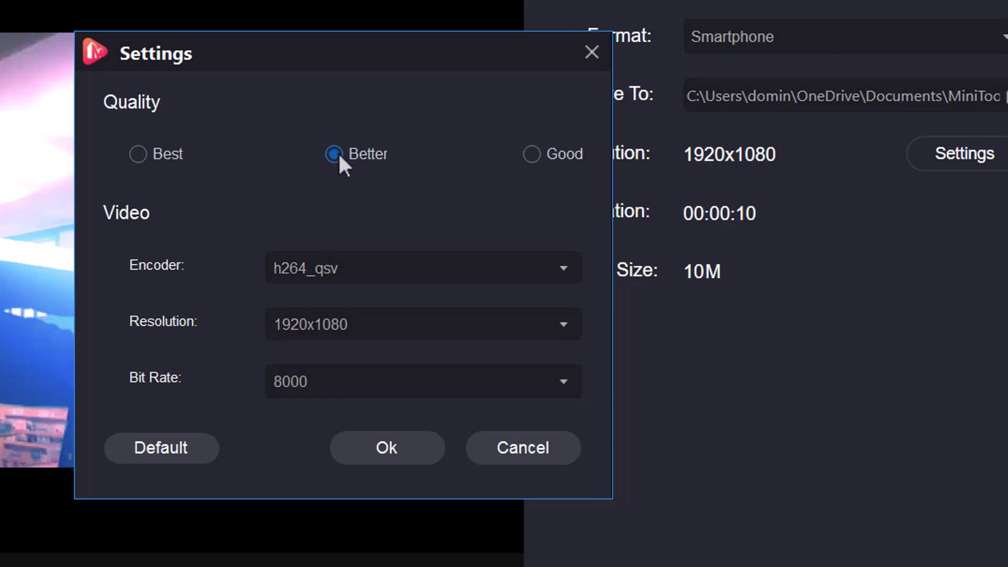
left_click(532, 154)
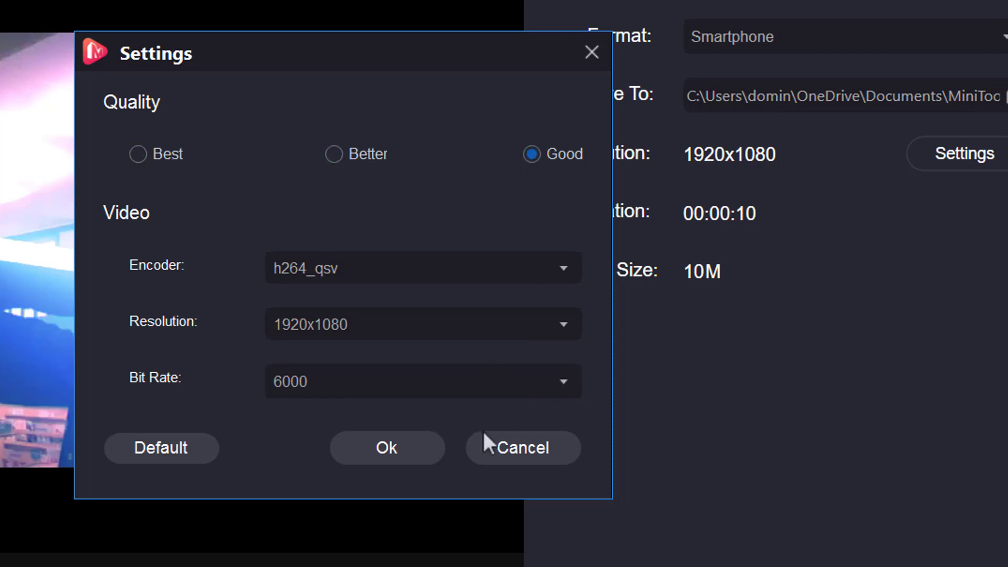
left_click(537, 452)
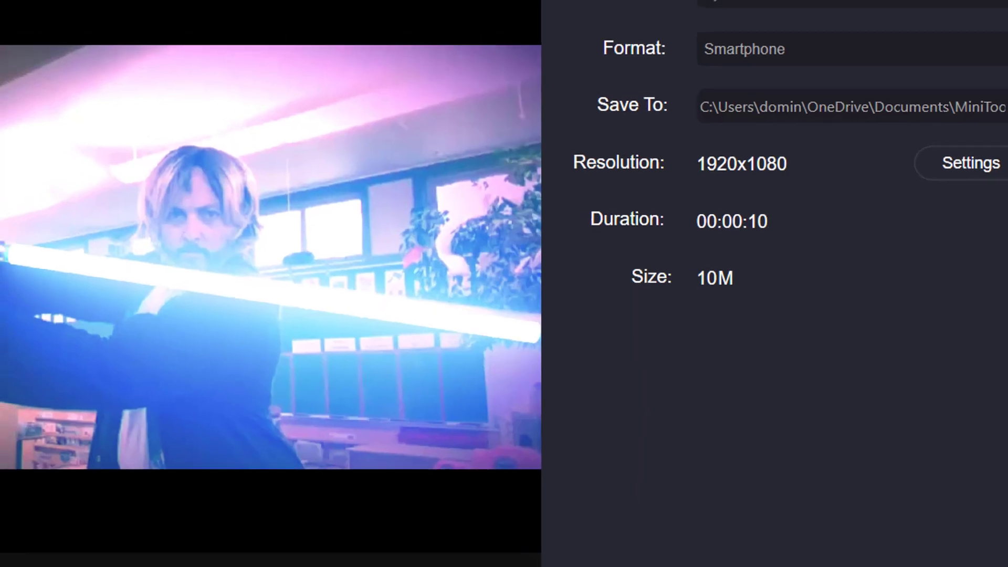
- Switch the export back to PC output in MP4 format and name the movie "Test"
left_click(7, 113)
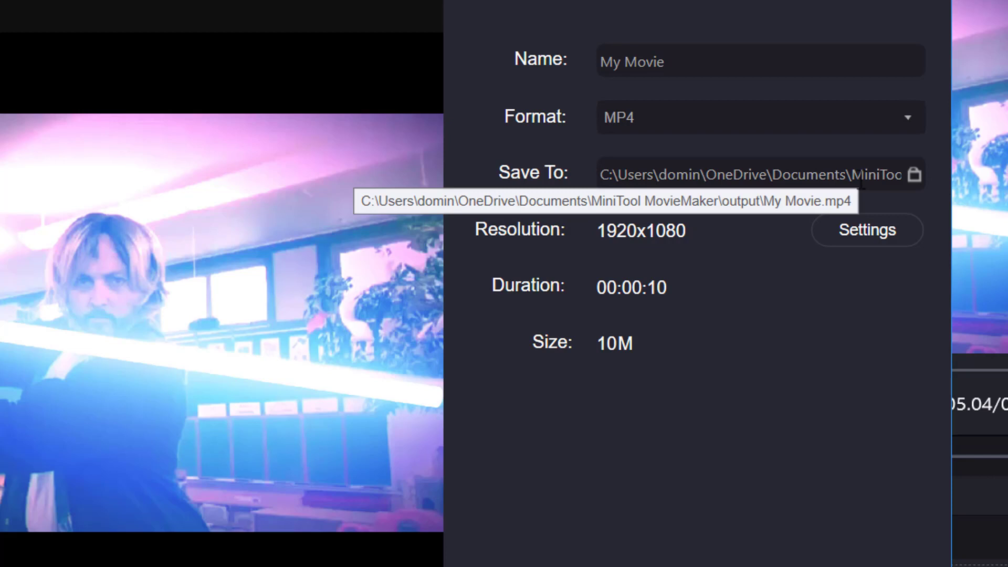
left_click_drag(705, 64, 457, 65)
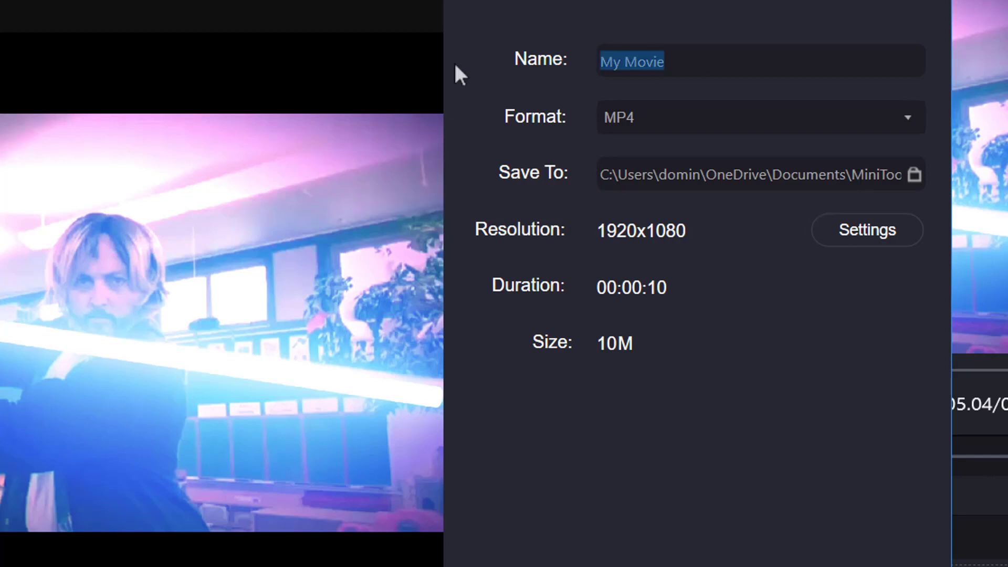
type("Test")
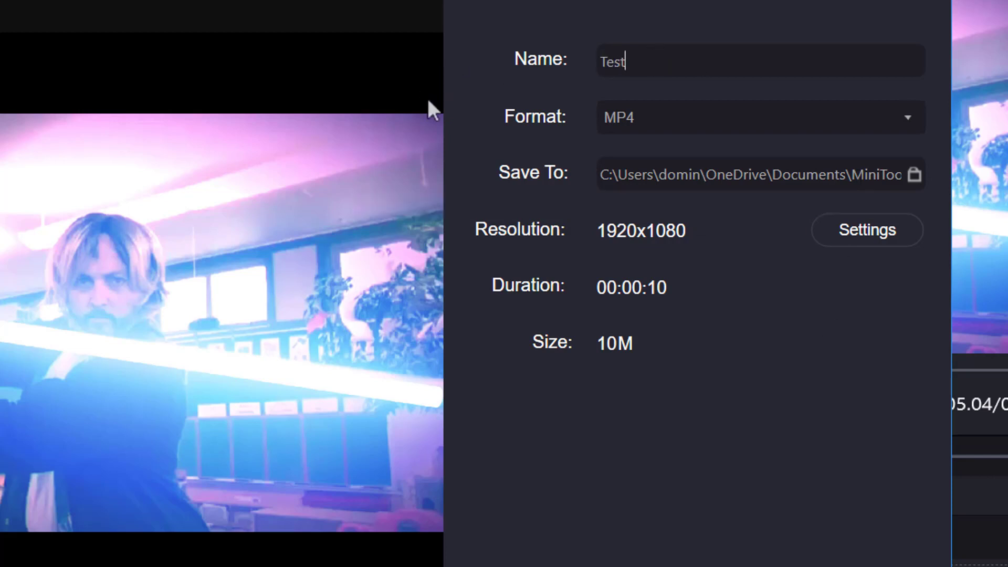
- Set the export resolution to 1280x720 with the h264_qsv encoder and apply the video settings
left_click(878, 229)
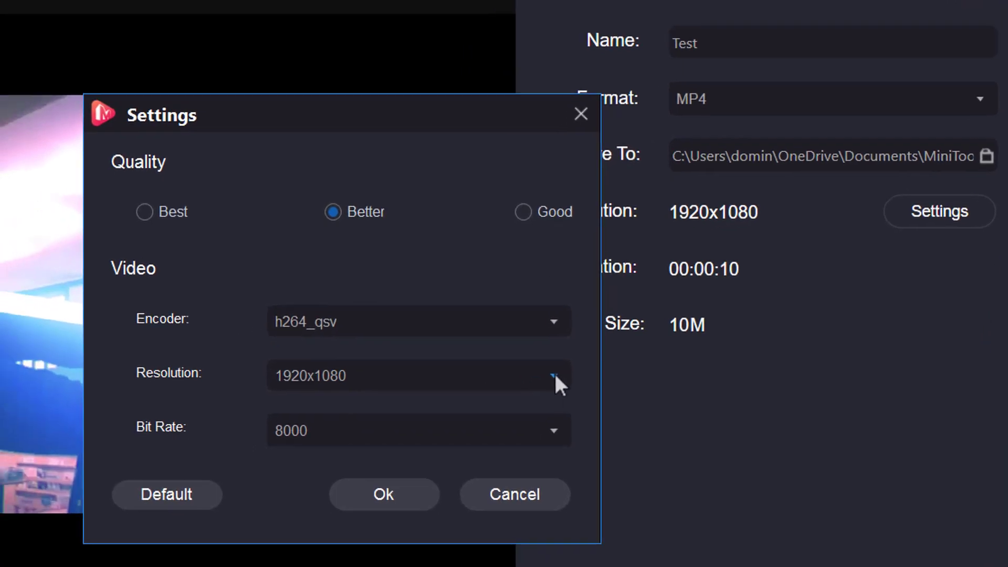
left_click(475, 399)
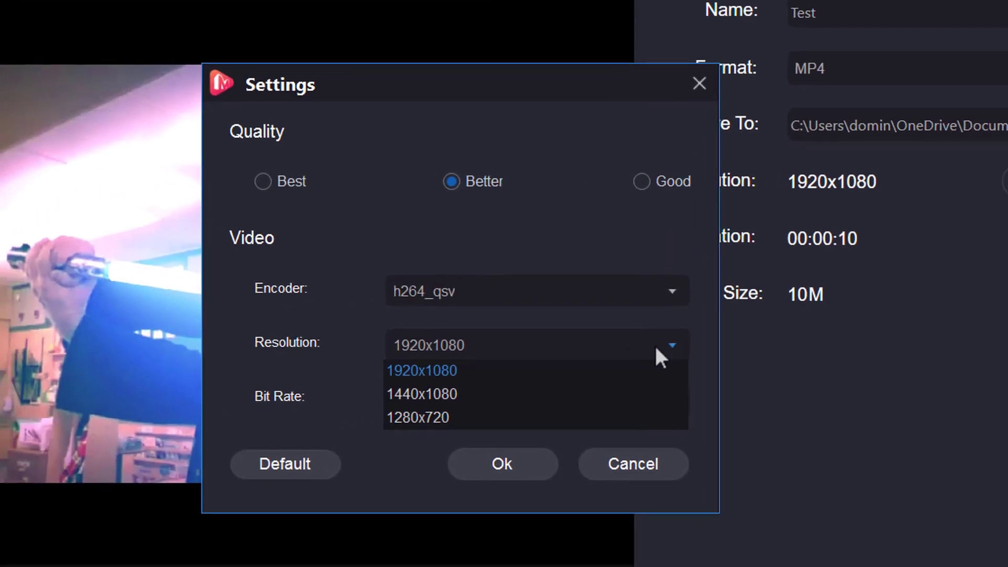
left_click(251, 465)
left_click(444, 416)
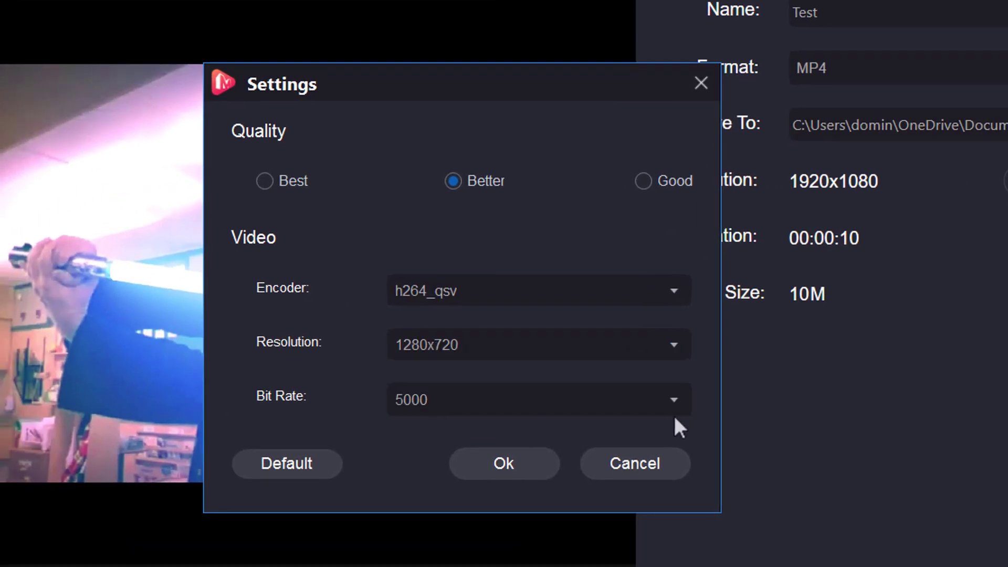
left_click(481, 293)
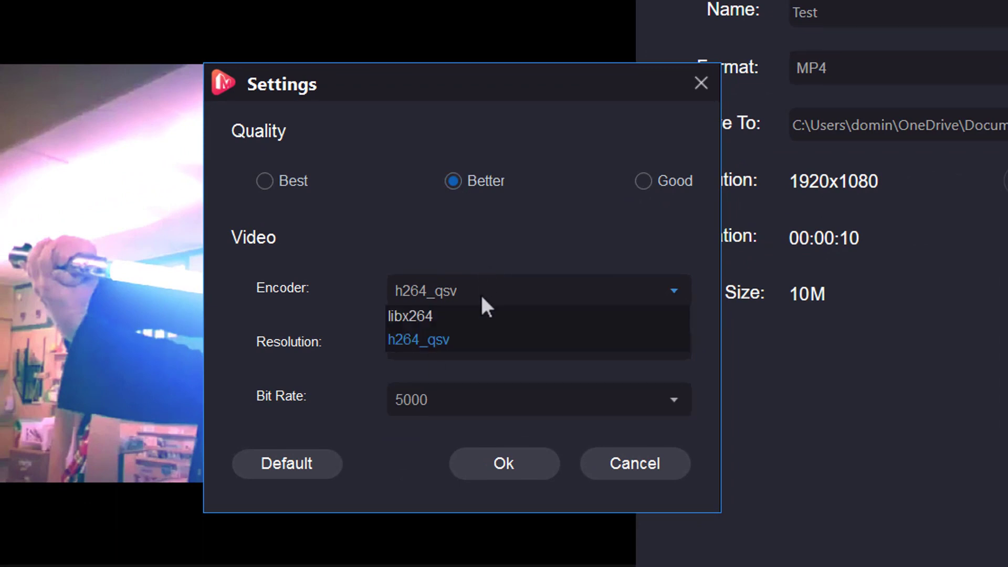
left_click(430, 341)
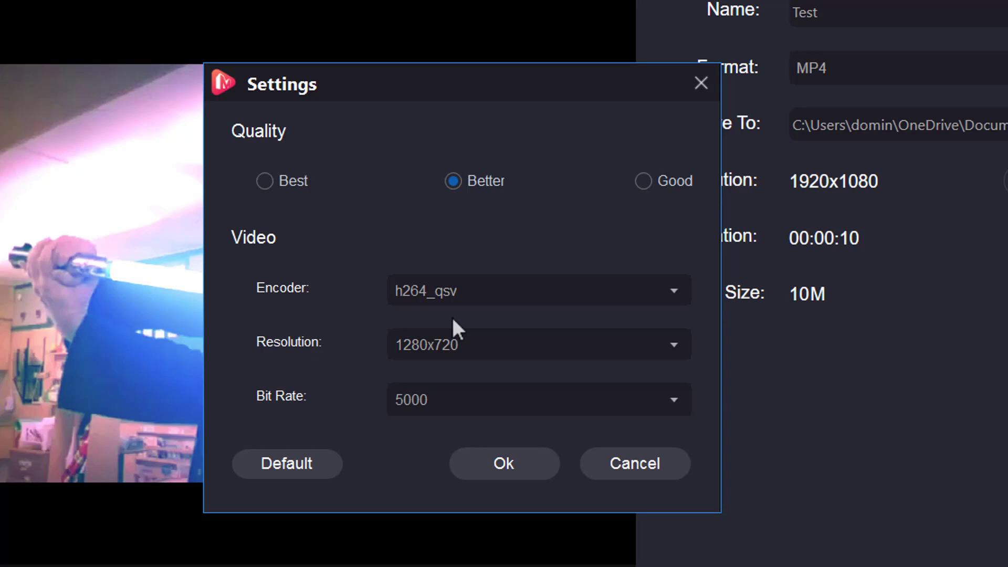
left_click(529, 465)
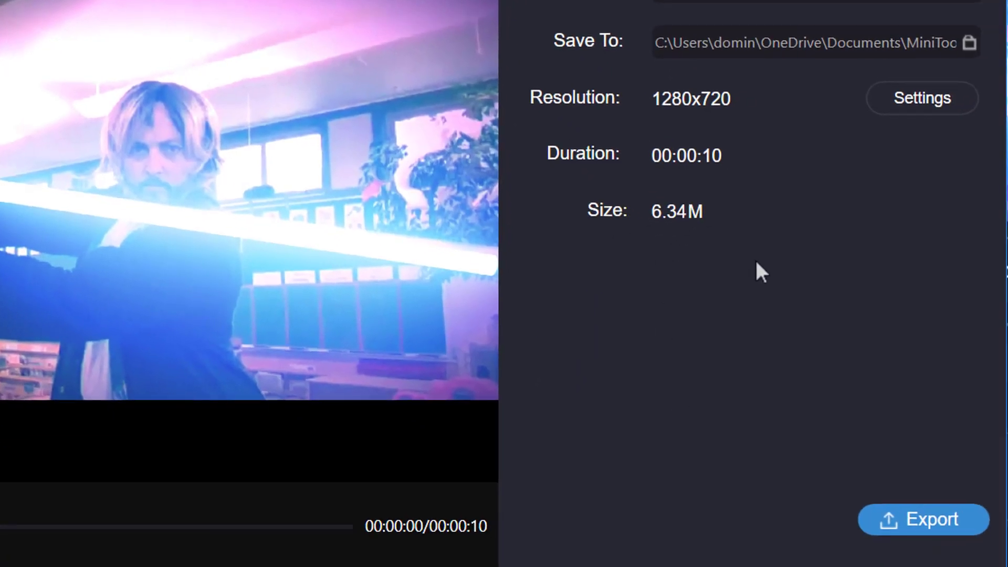
- Export the movie, show the finished file in its output folder, and dismiss the folder and export windows
left_click(935, 523)
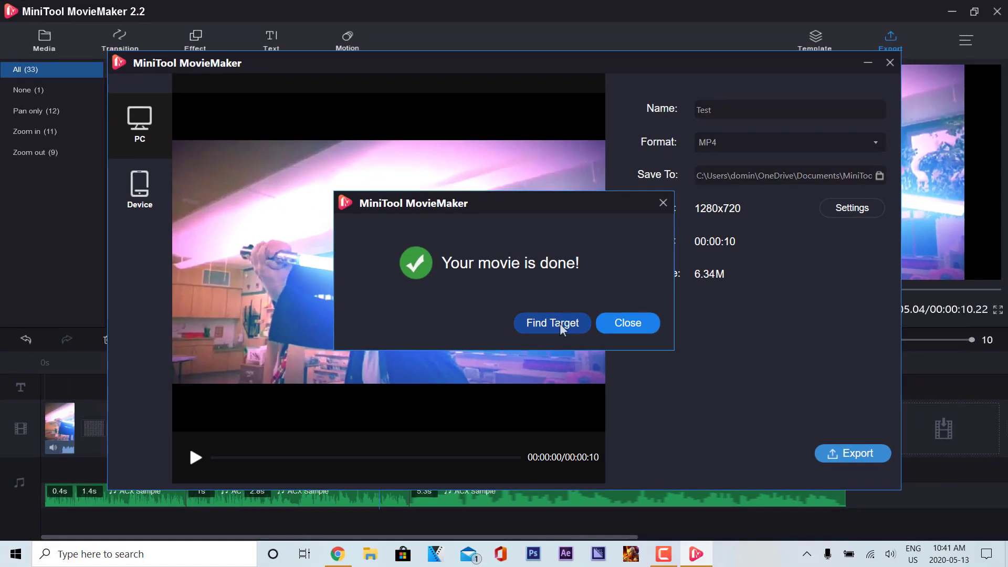
left_click(527, 312)
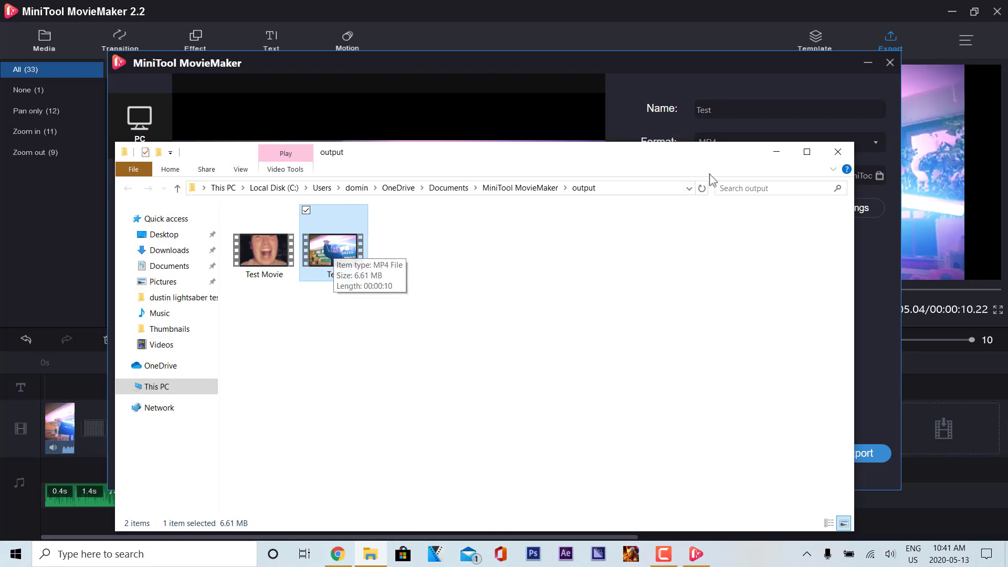
left_click(777, 153)
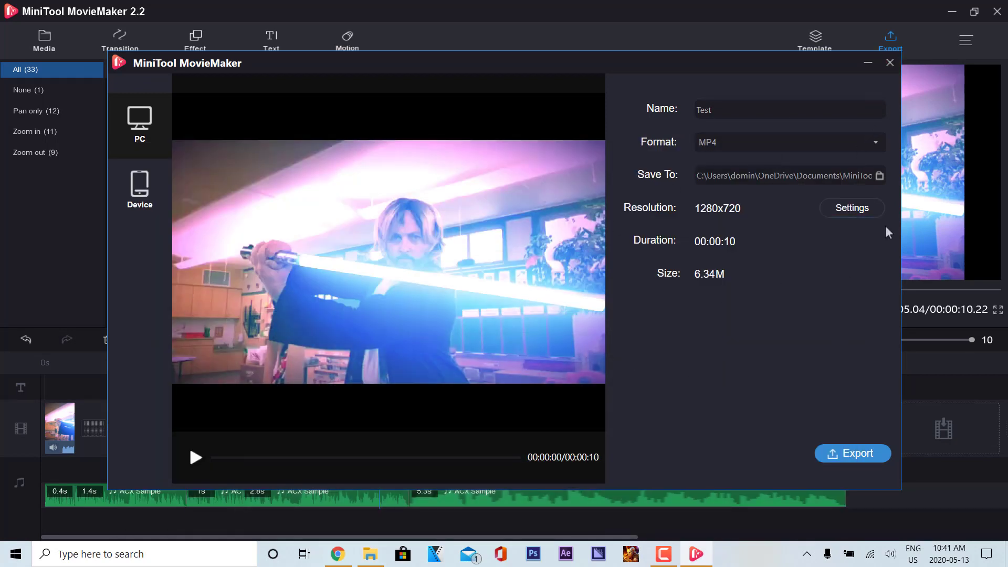
left_click(889, 64)
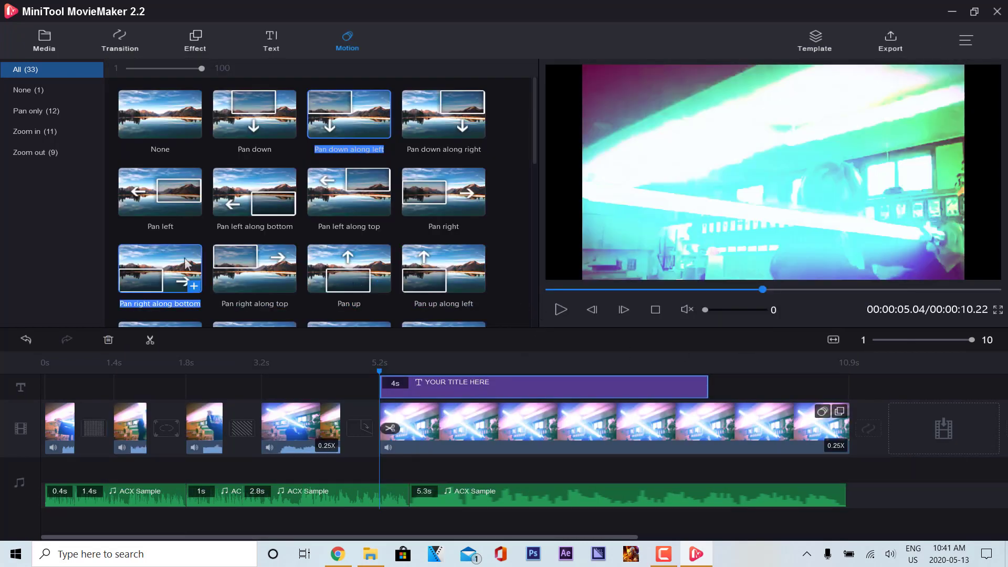
left_click_drag(184, 260, 290, 370)
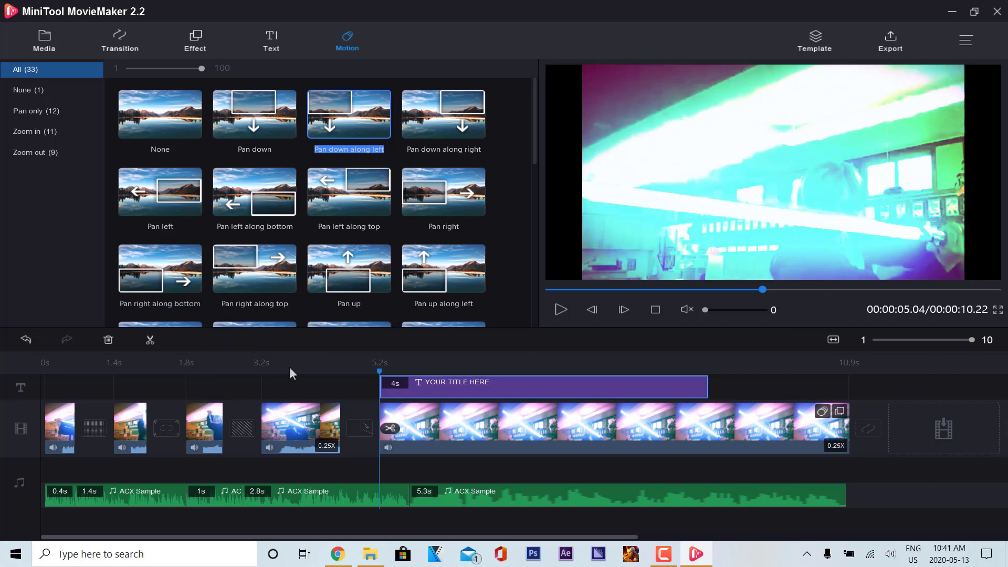